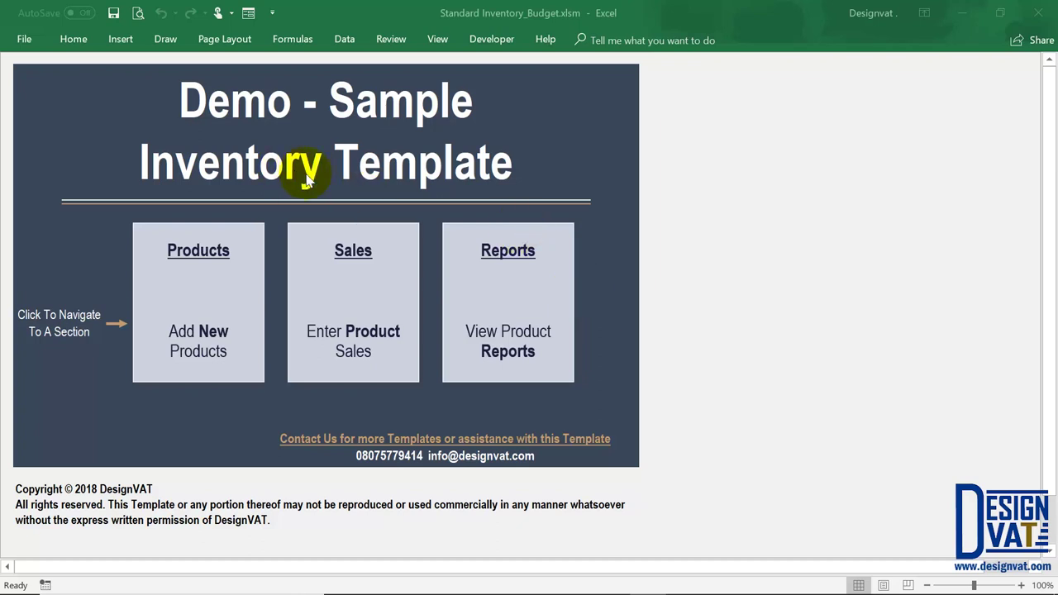
Open the Reports dashboard from the start page, then open the 2018 Budget sheet
click(496, 252)
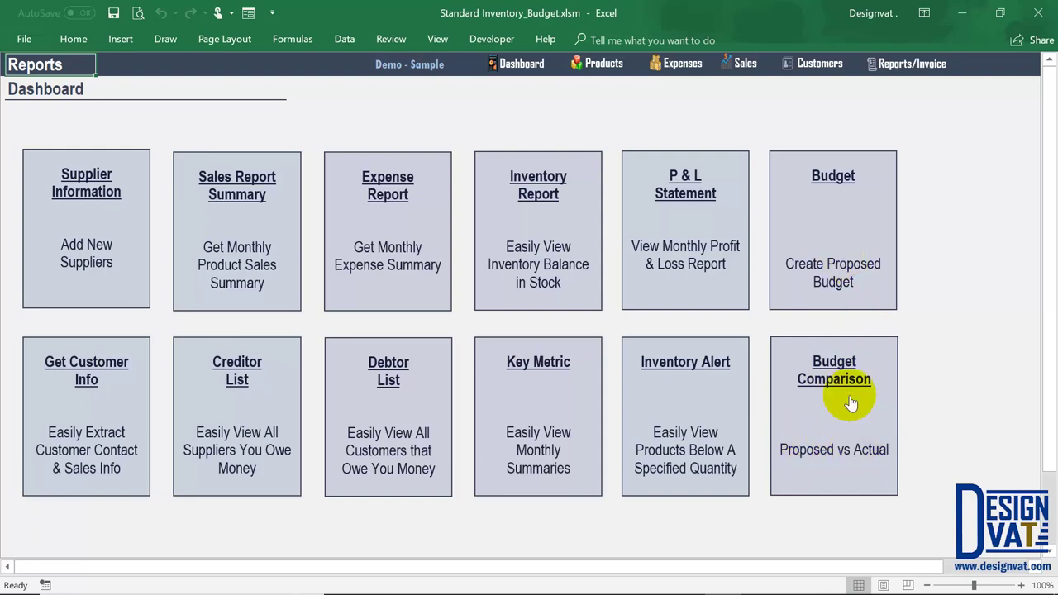
click(830, 202)
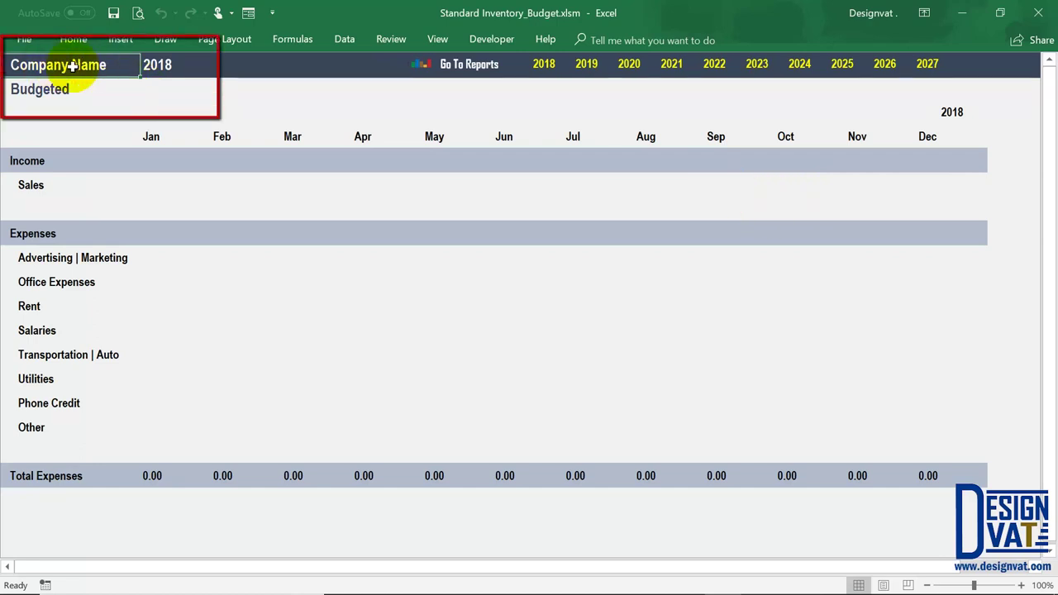
click(157, 68)
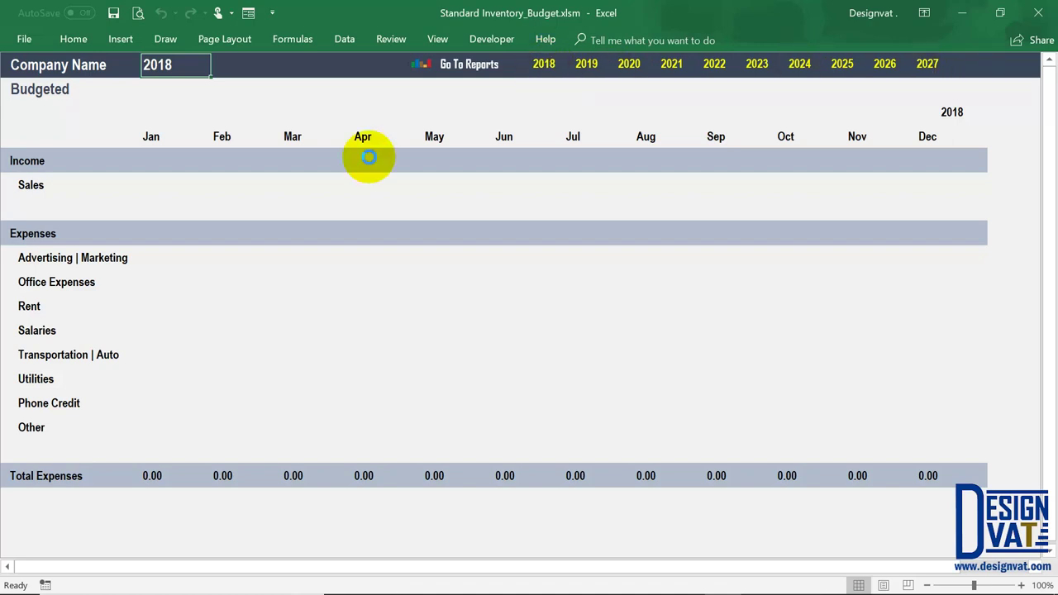
click(138, 183)
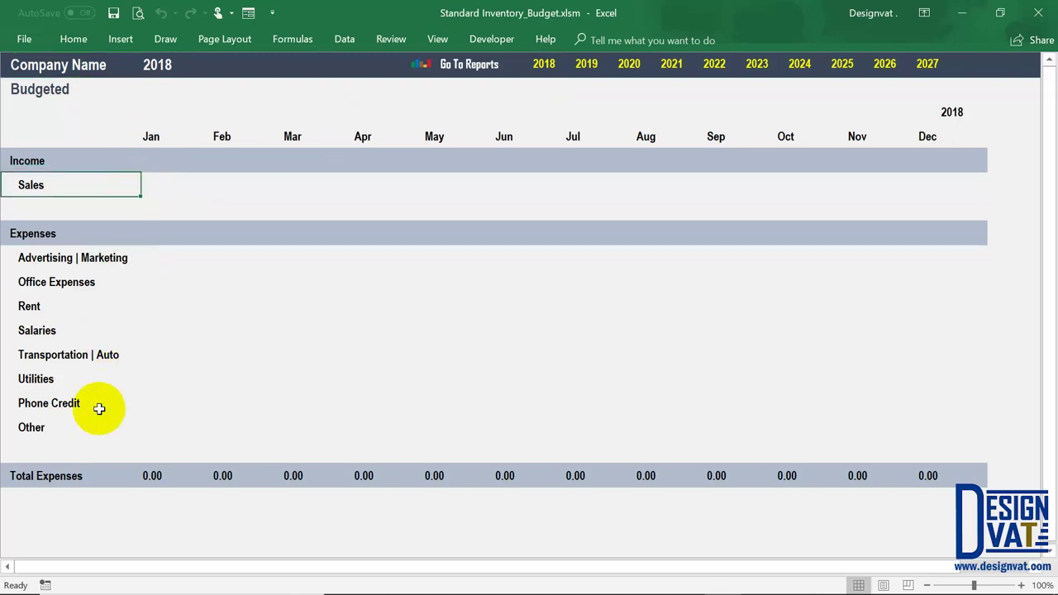
click(586, 64)
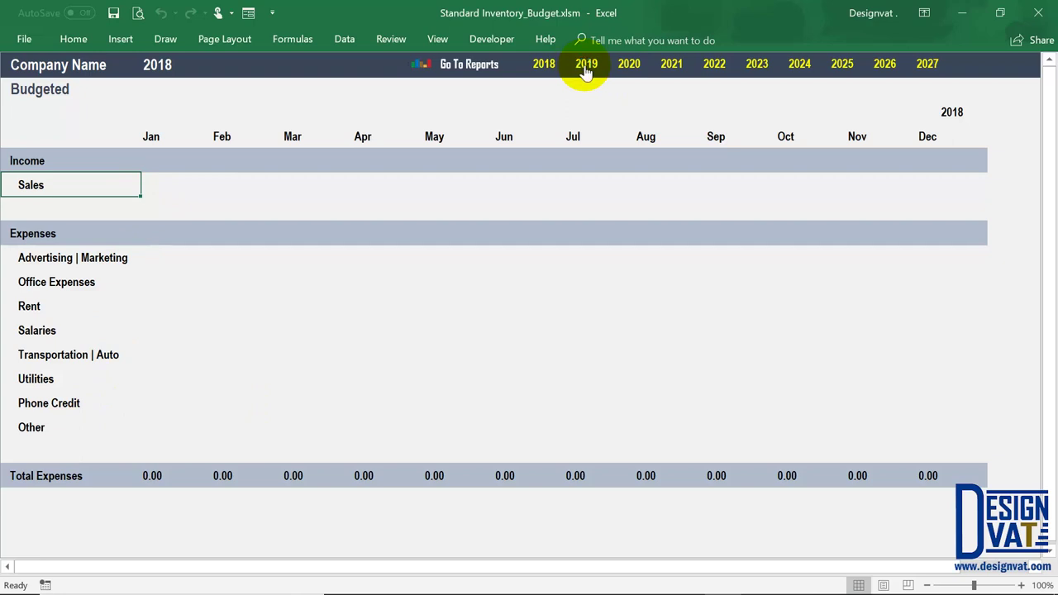
click(948, 111)
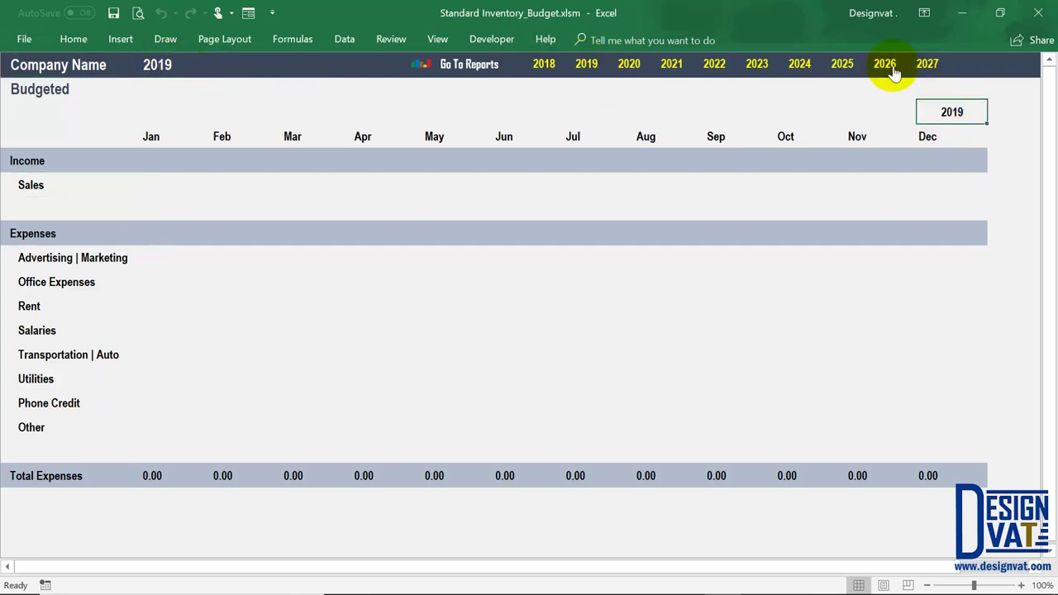
click(887, 64)
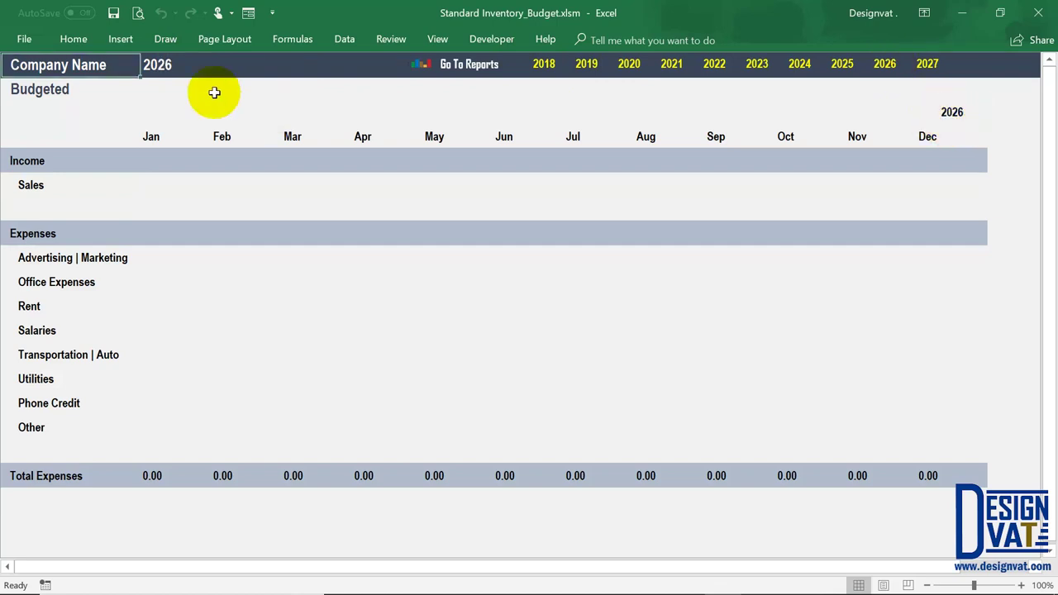
click(543, 63)
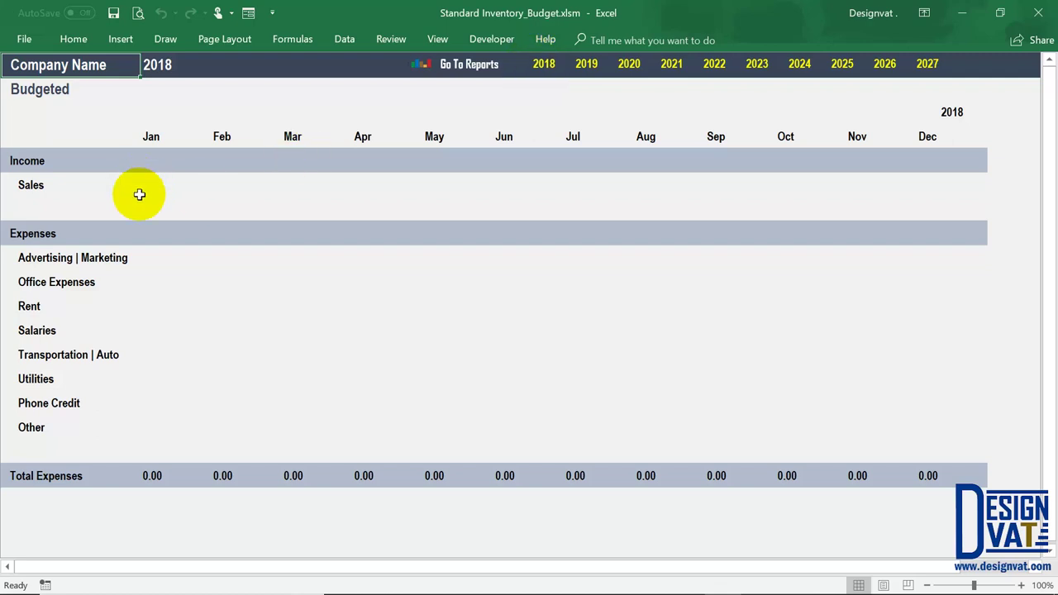
click(38, 183)
Enter 500,000 in the January cell of the Sales row
click(162, 186)
click(148, 135)
click(164, 183)
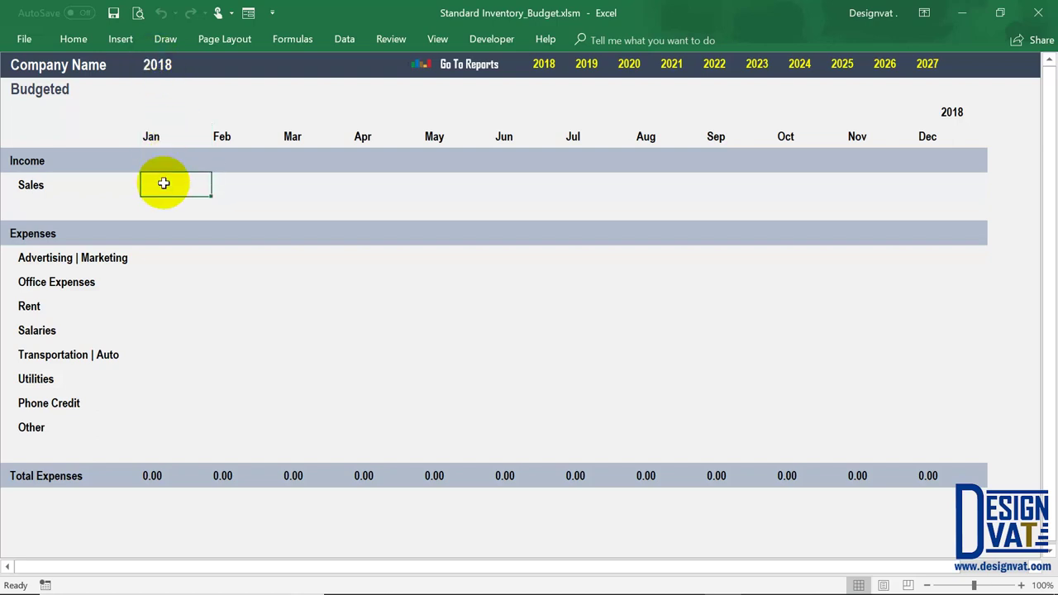
text(500,)
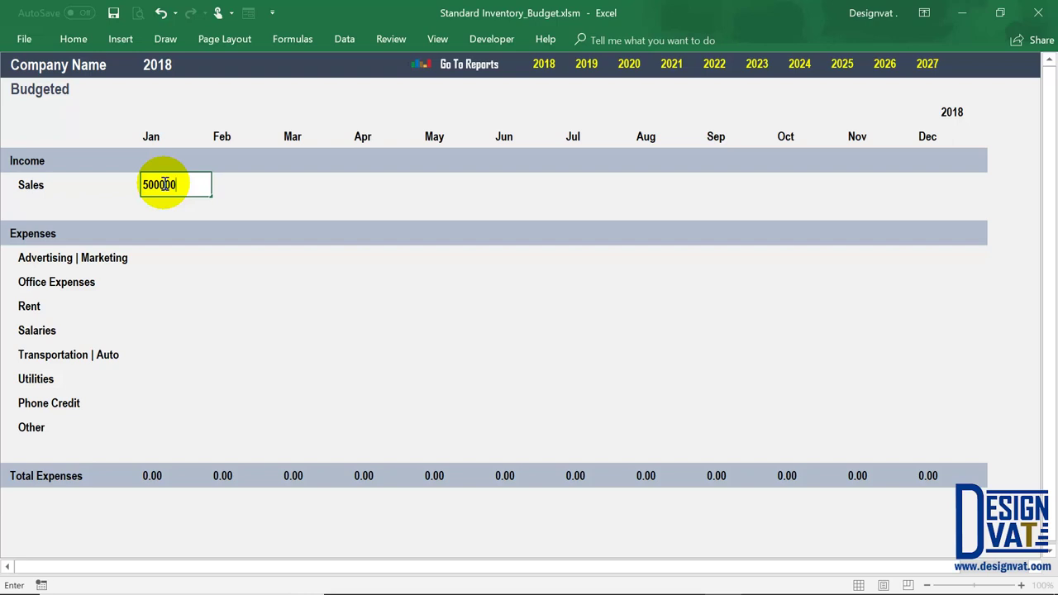
text(000)
key(Tab)
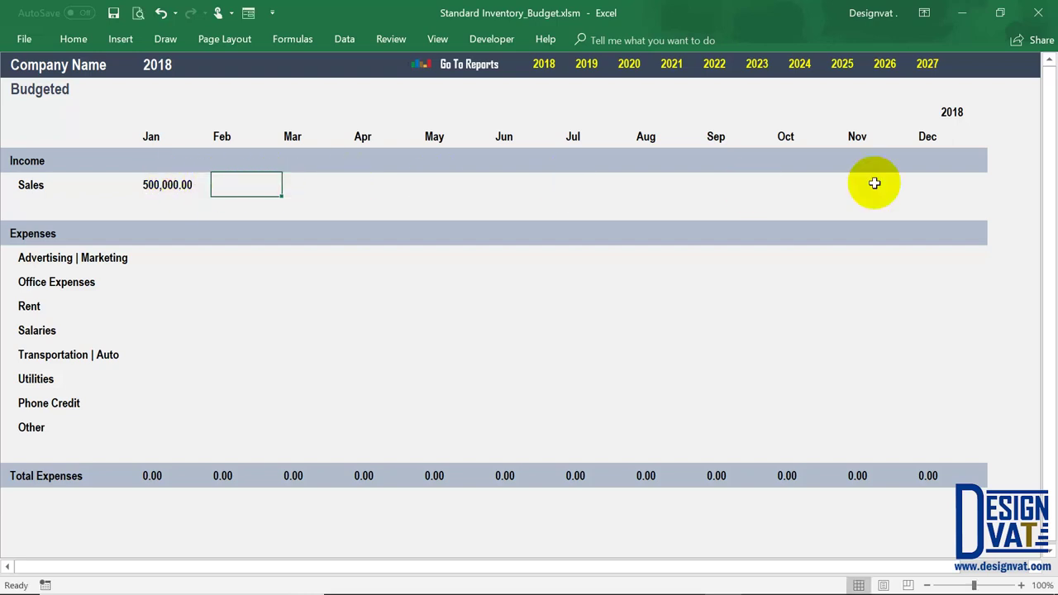
Select the December Sales cell, then the expense category labels down from Advertising | Marketing
click(938, 178)
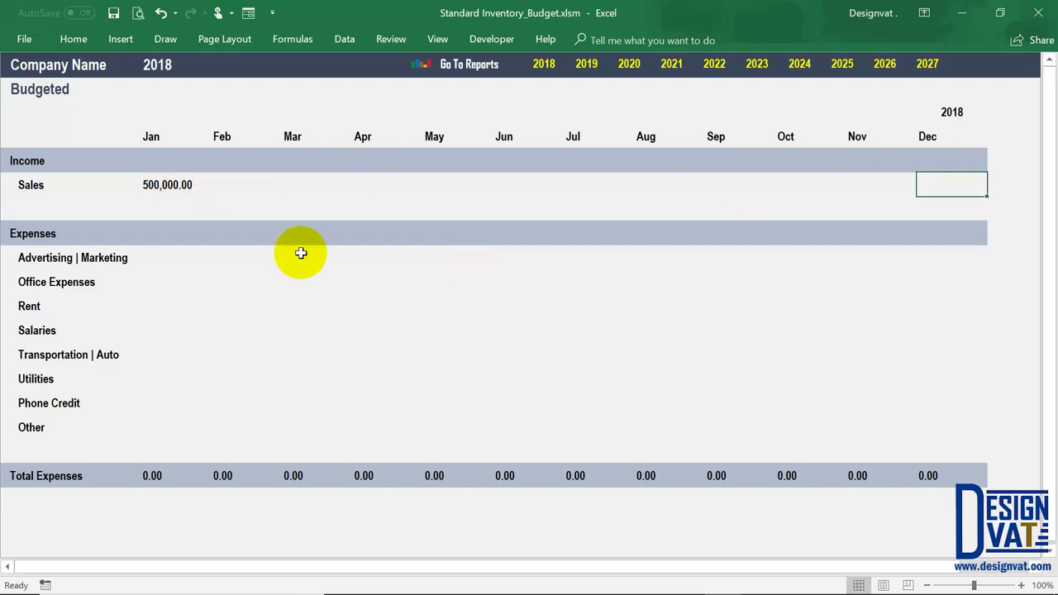
click(198, 256)
drag(101, 263, 74, 446)
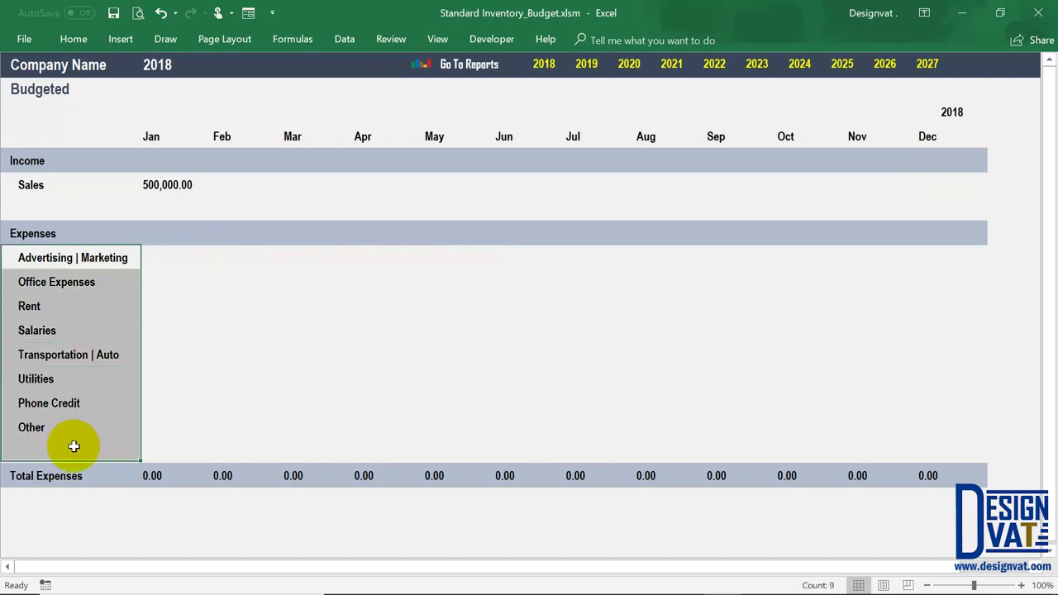
click(88, 258)
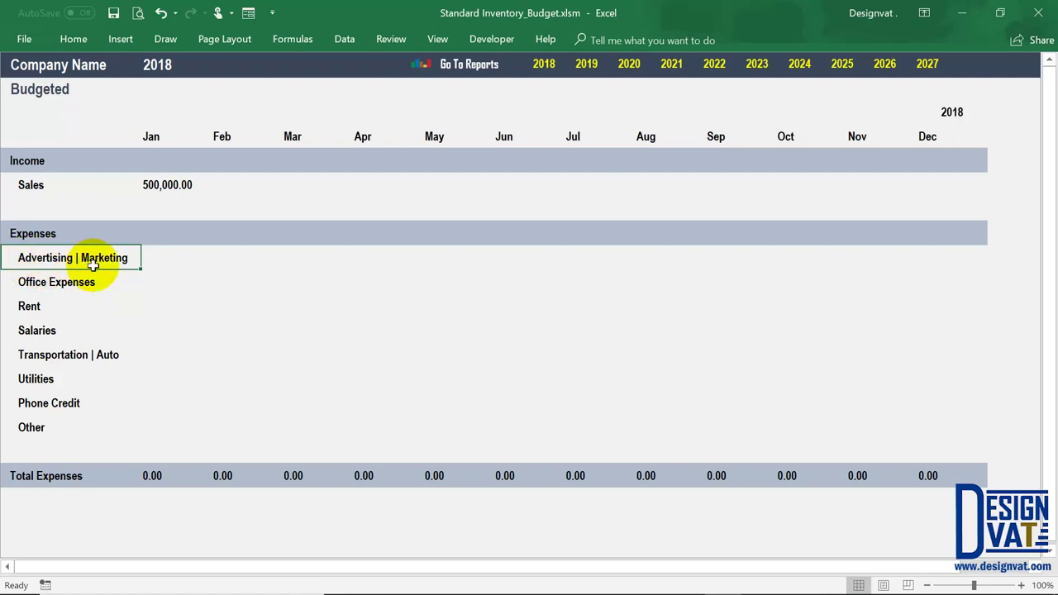
click(461, 66)
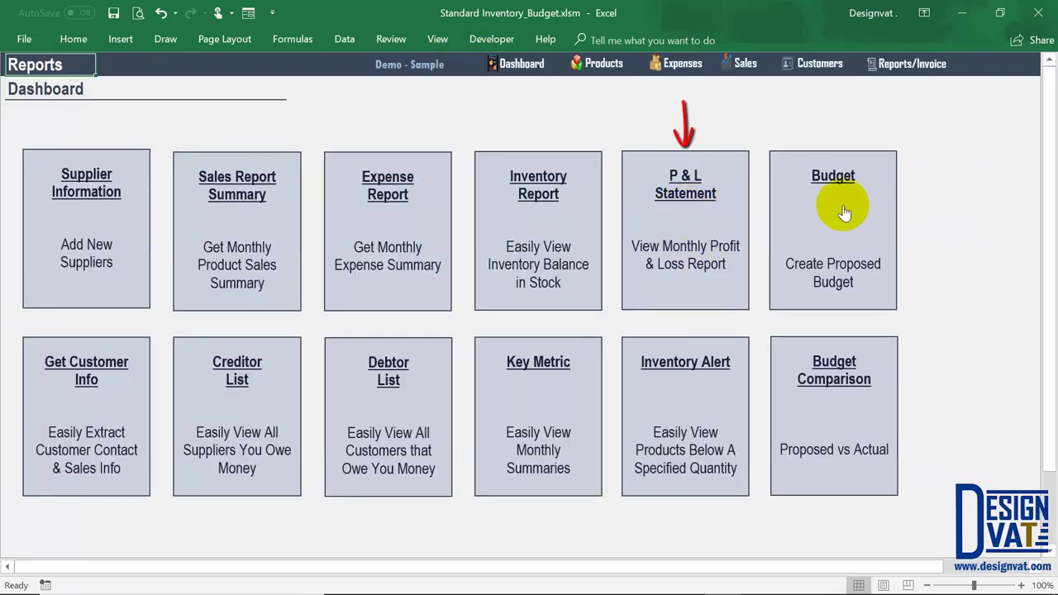
click(688, 209)
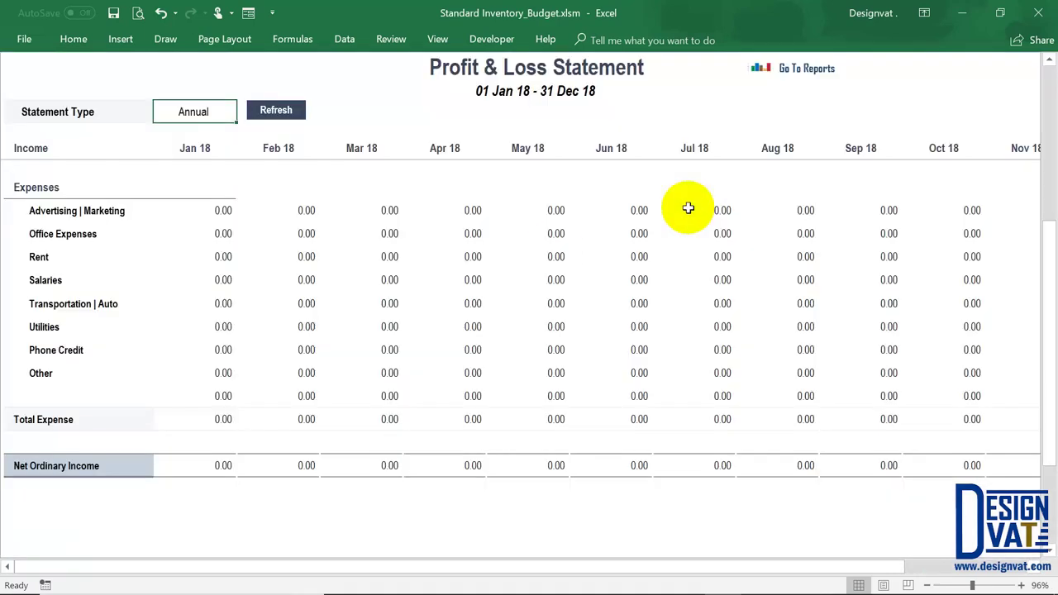
drag(62, 209, 61, 372)
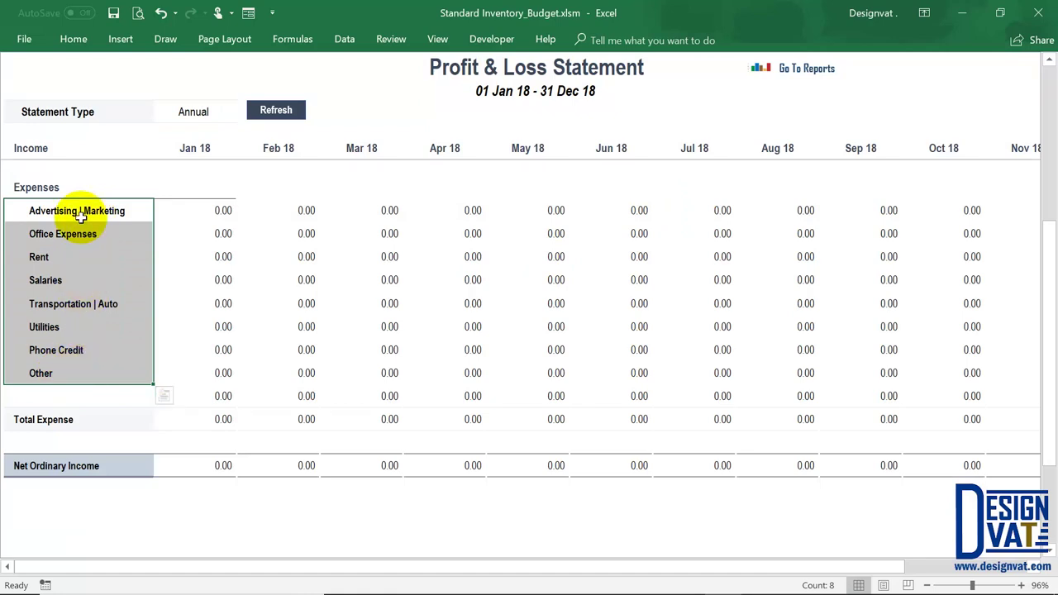
double_click(85, 213)
drag(125, 211, 19, 213)
text(Int)
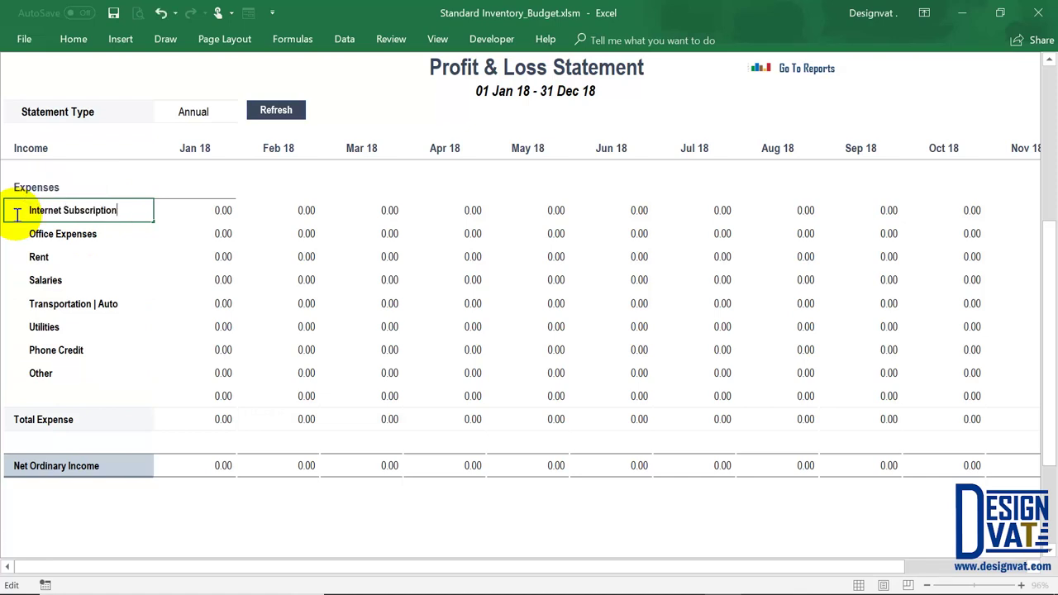
text(ernet Subscription)
key(Return)
click(63, 212)
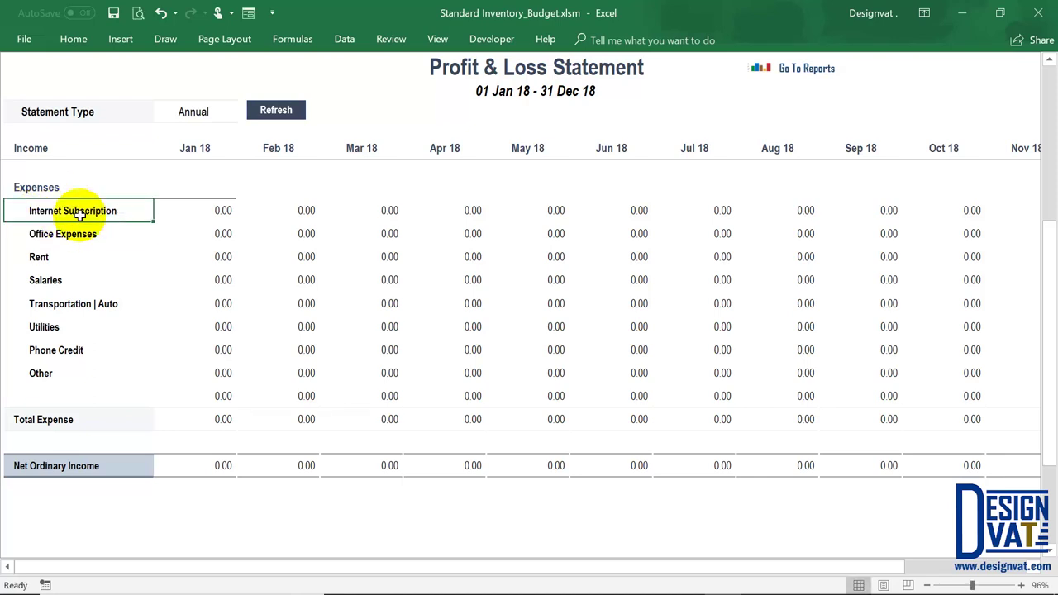
click(810, 69)
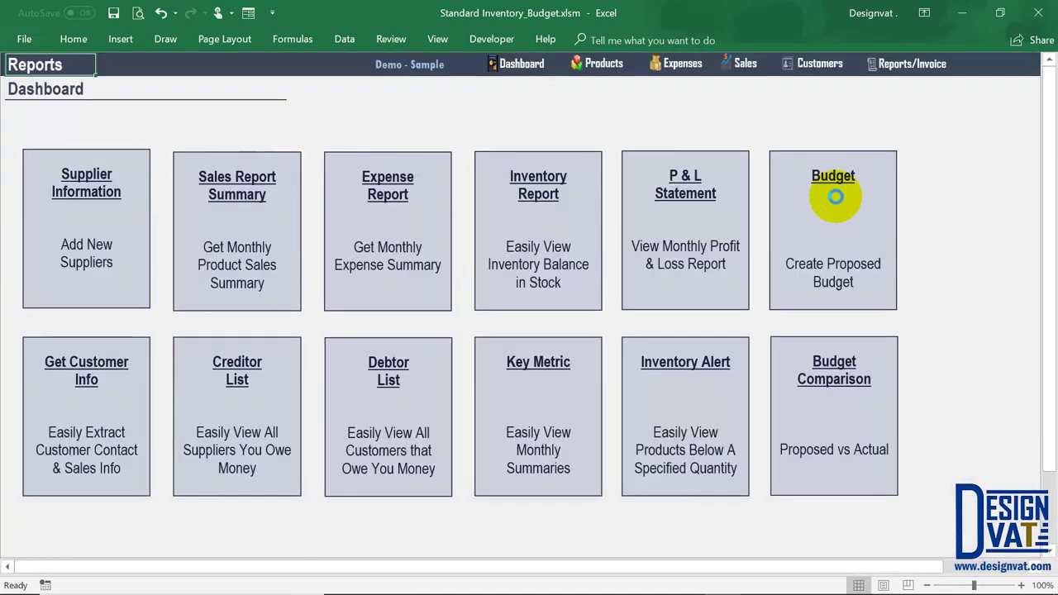
click(834, 189)
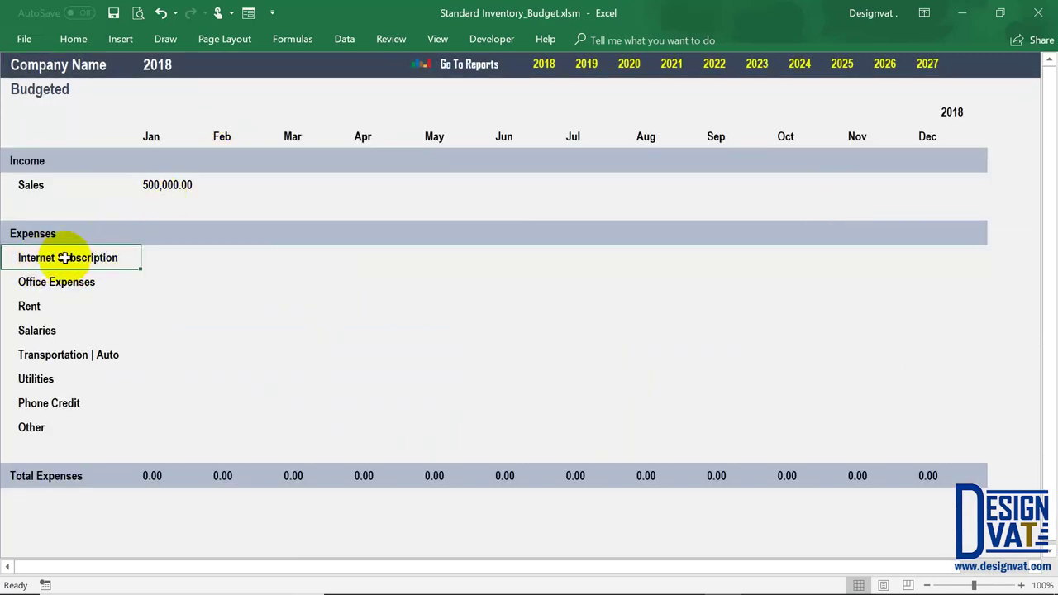
drag(84, 257, 66, 453)
click(91, 258)
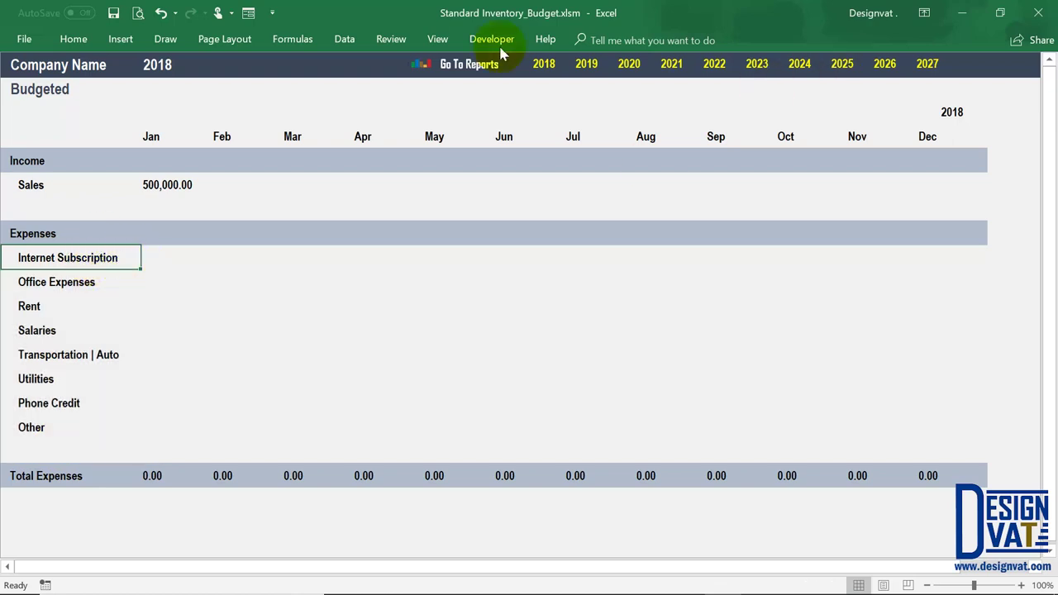
click(463, 66)
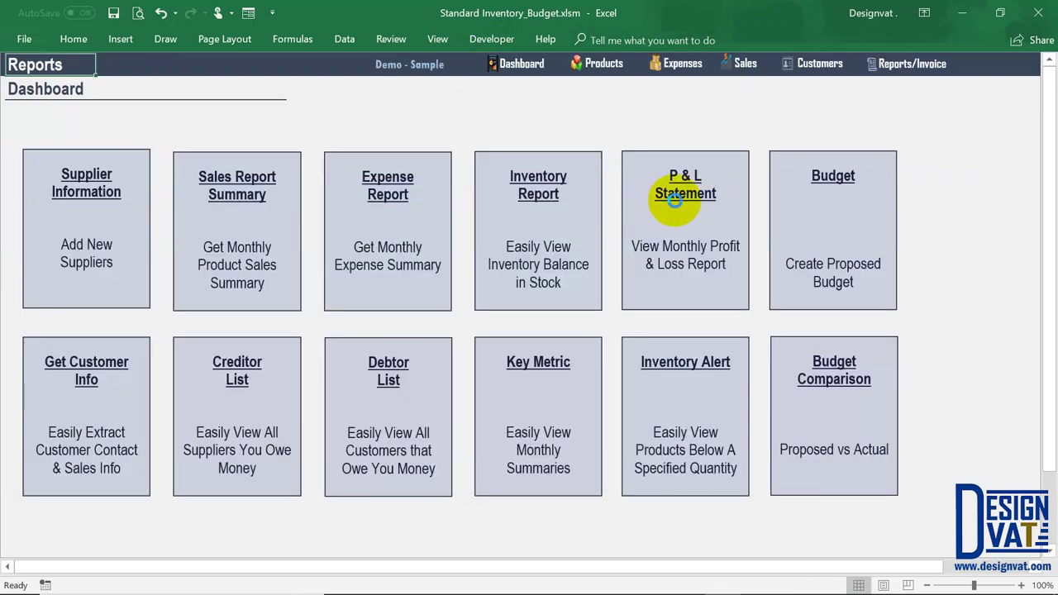
click(676, 200)
click(108, 211)
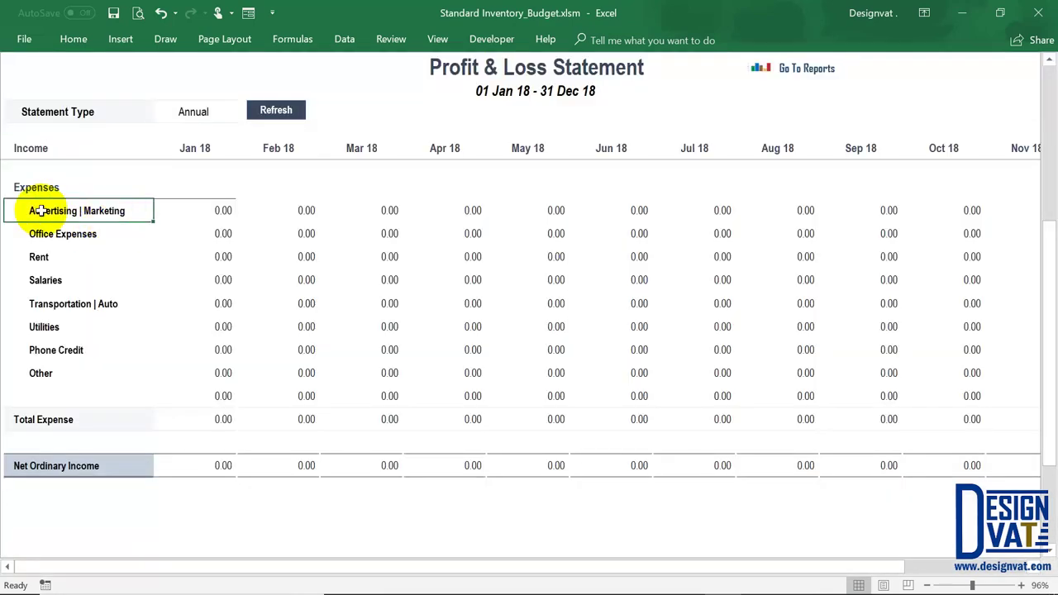
drag(87, 210, 80, 398)
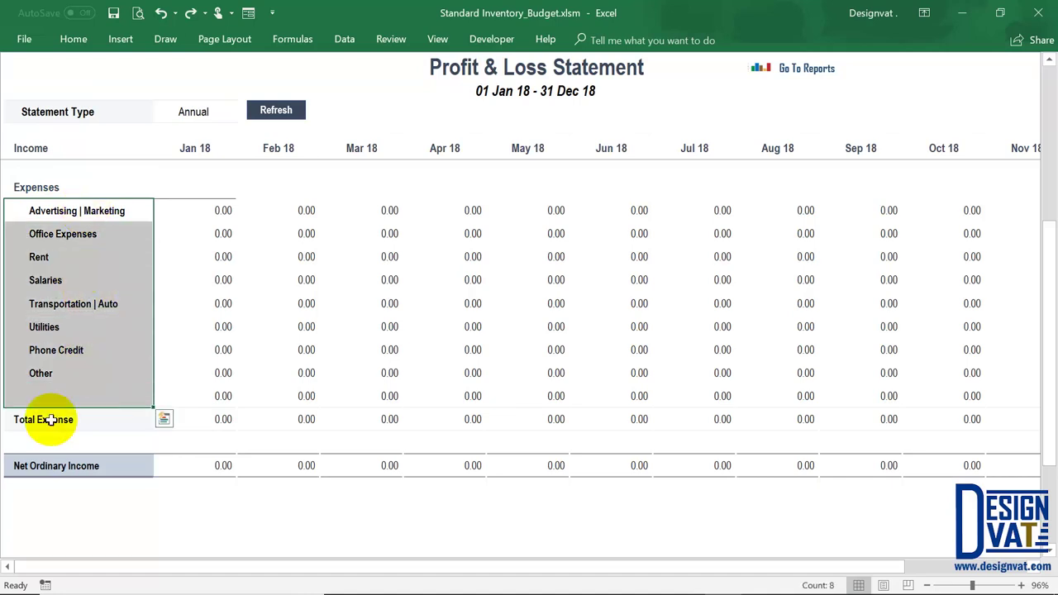
click(45, 394)
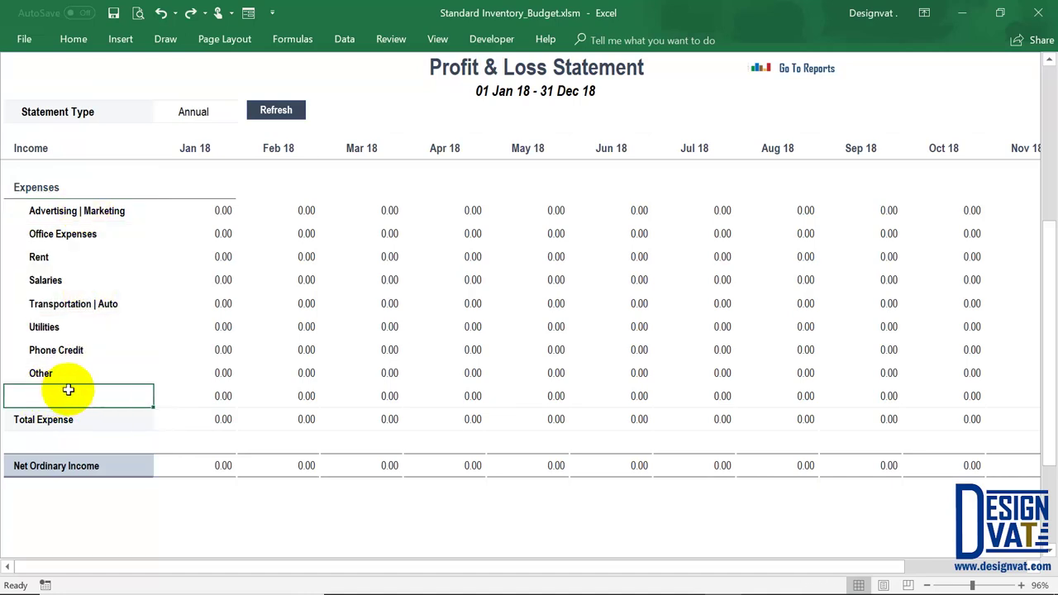
click(808, 73)
click(833, 208)
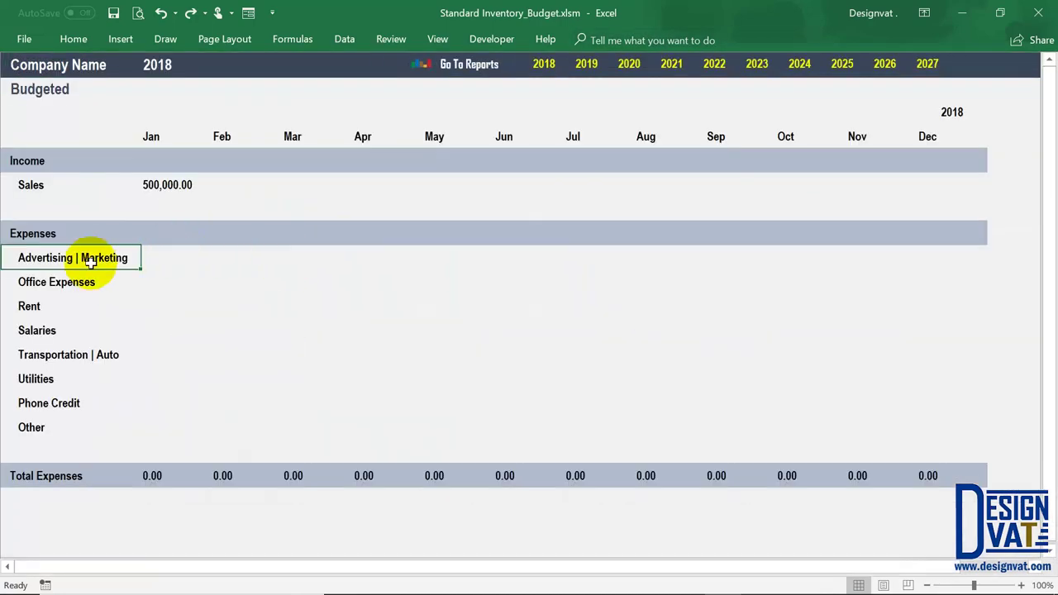
Enter =RANDBETWEEN(10000,200000) in the January Advertising | Marketing cell
click(172, 263)
text(=ran)
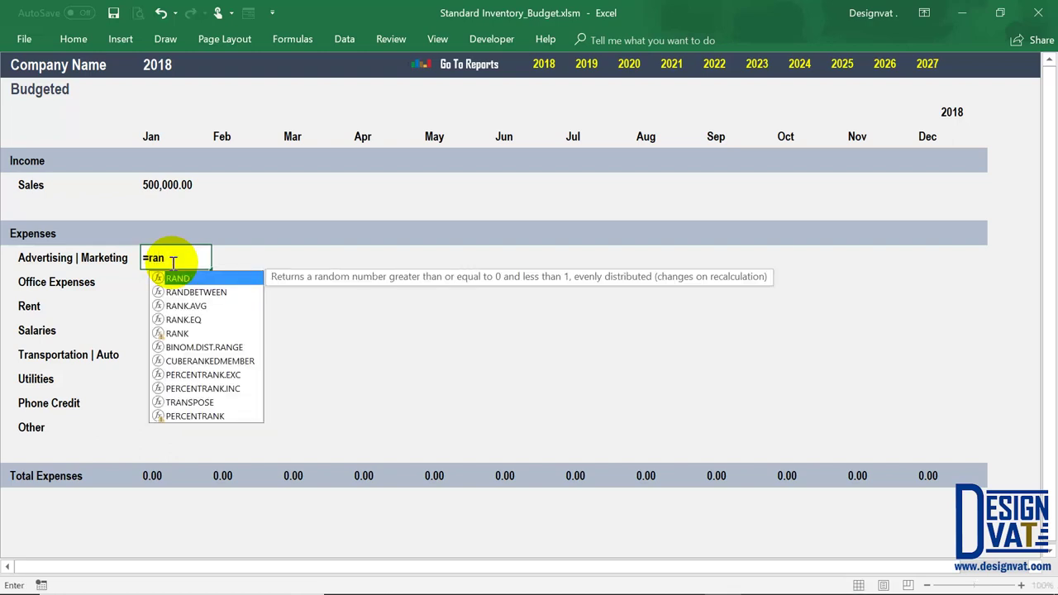
key(Down)
key(Tab)
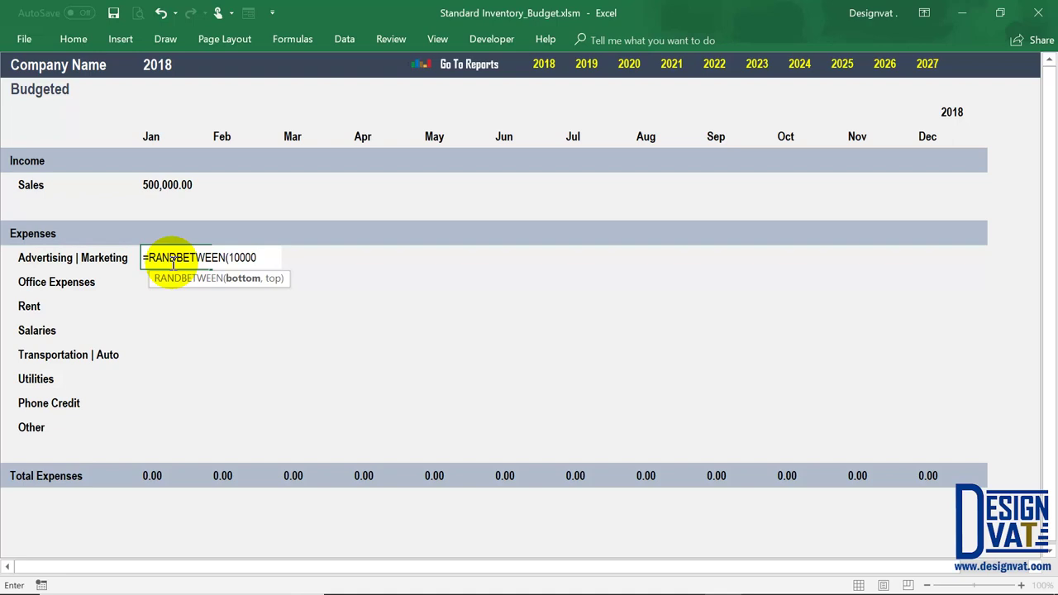
text(10000,)
key(BackSpace)
text(20000)
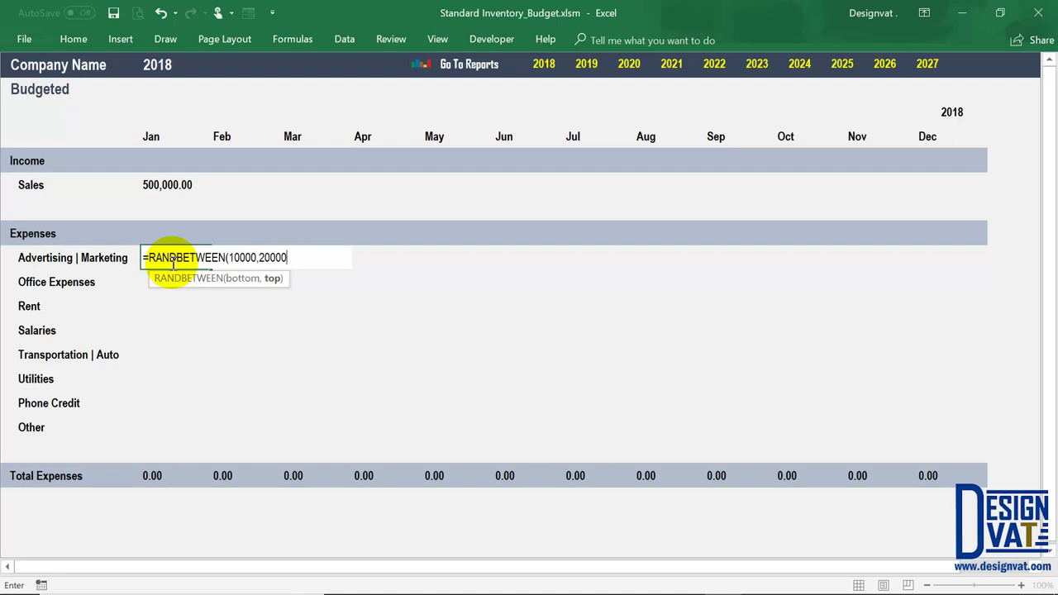
text(0))
key(ctrl+Return)
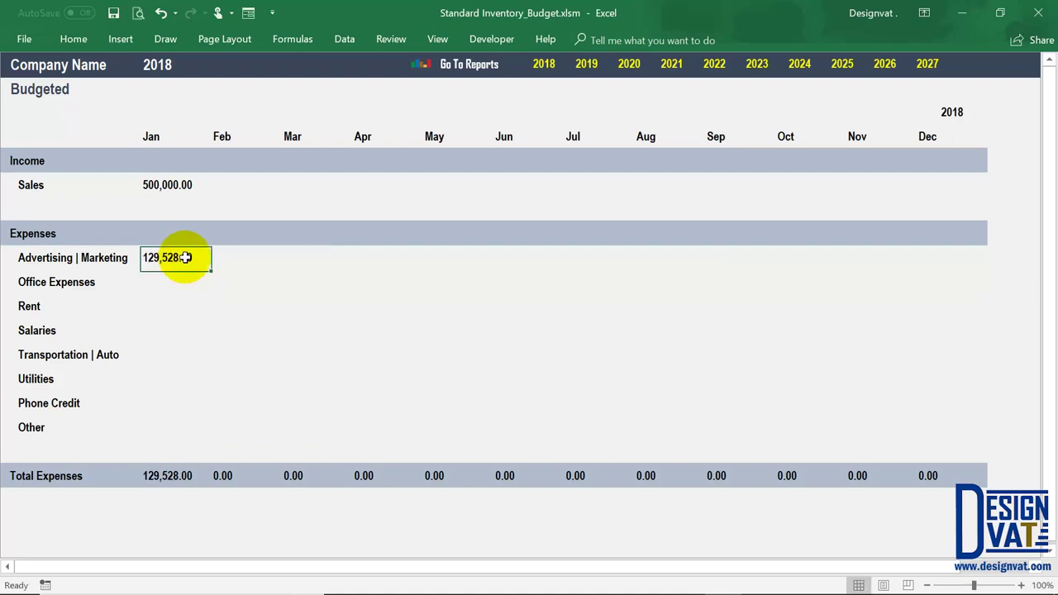
Fill the formula across Jan–Dec for every expense row, then copy it for February Sales
drag(212, 269, 969, 445)
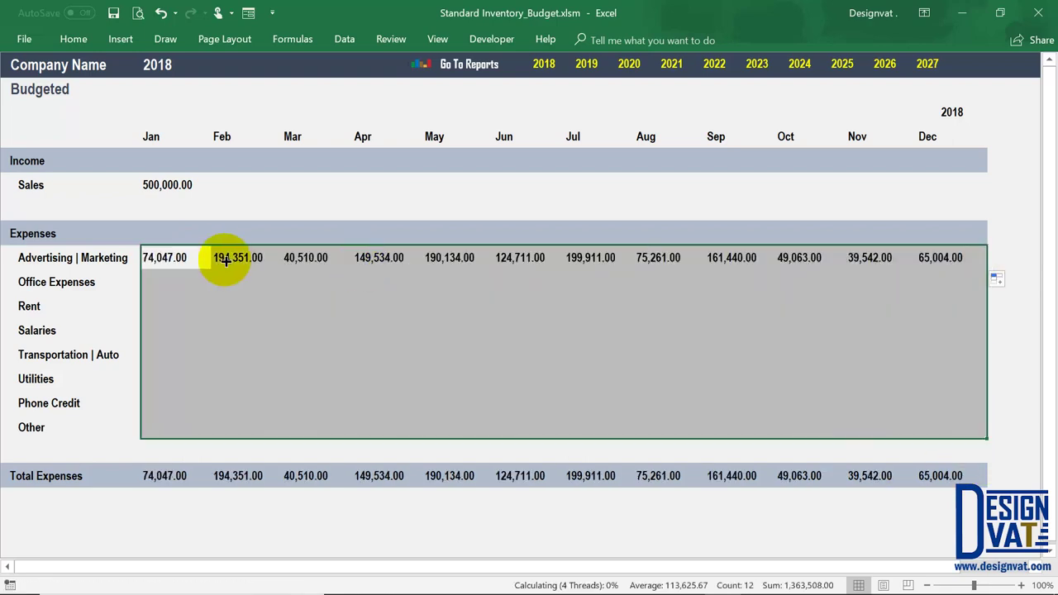
click(190, 257)
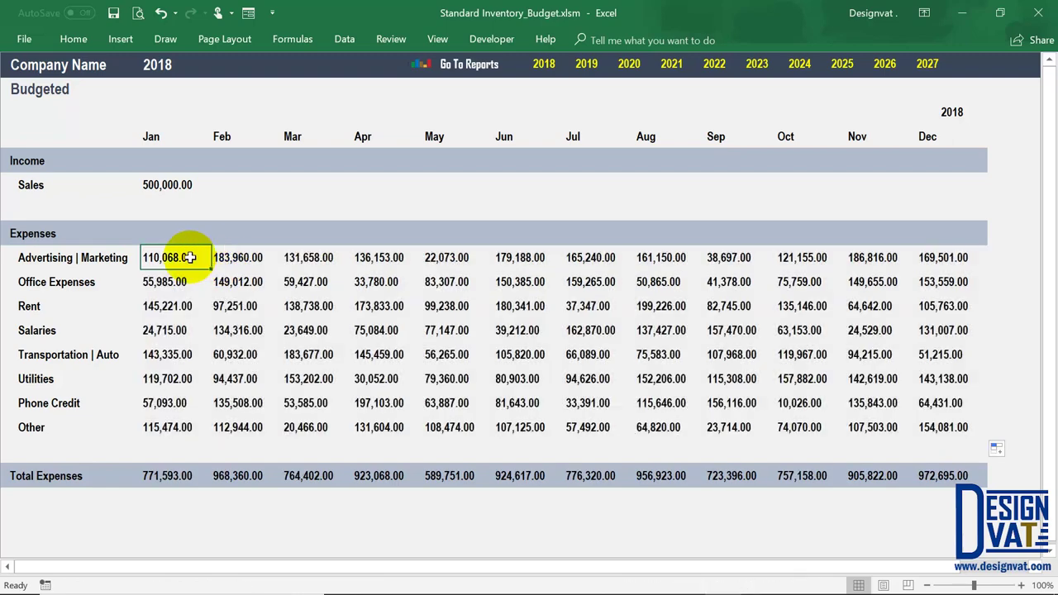
key(ctrl+c)
click(231, 184)
Give Sales random amounts from February to December and convert the Sales row to fixed values
key(ctrl+v)
drag(281, 195, 959, 195)
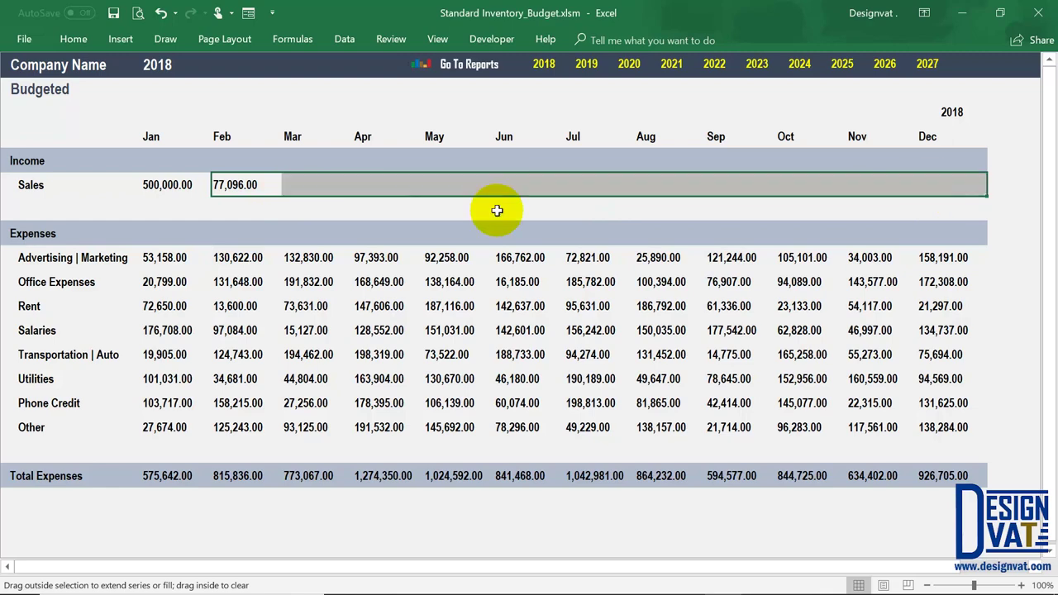
drag(179, 185, 945, 189)
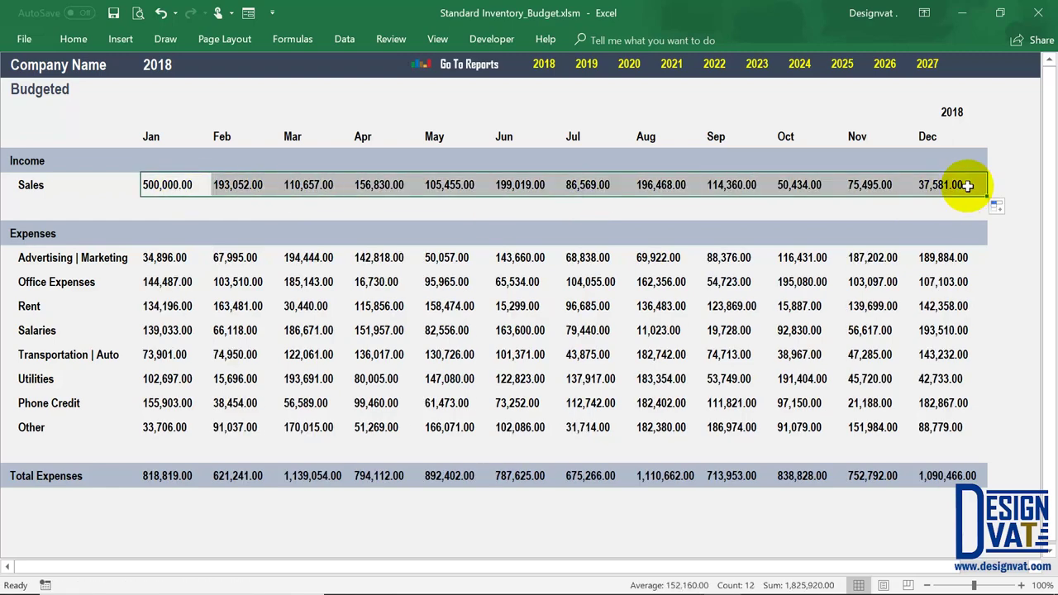
key(ctrl+c)
right_click(193, 186)
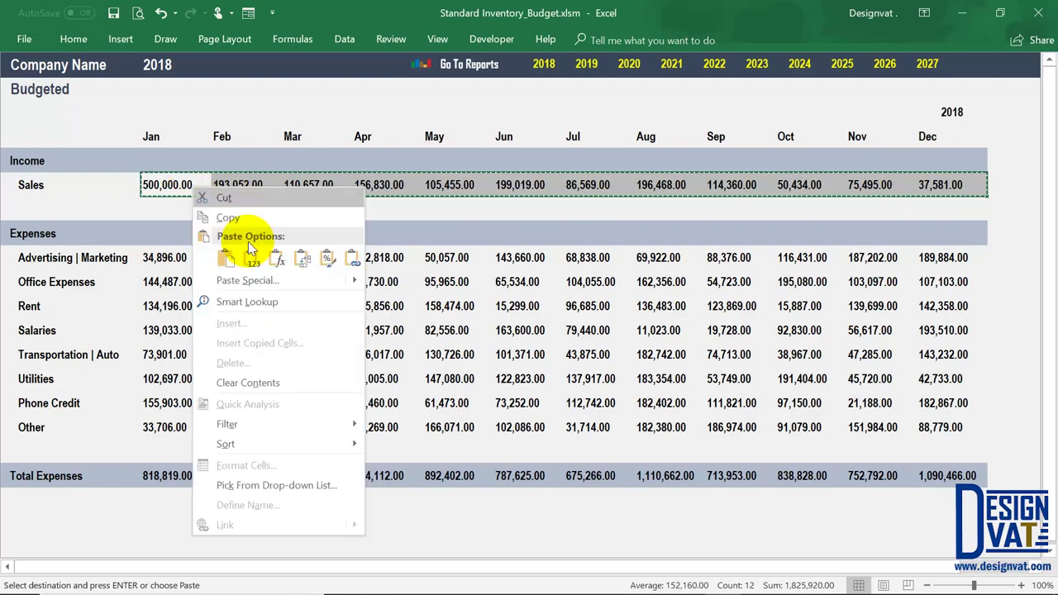
click(248, 253)
Convert the Jan–Dec expense block to fixed values, then switch the budget to 2019
drag(180, 257, 941, 425)
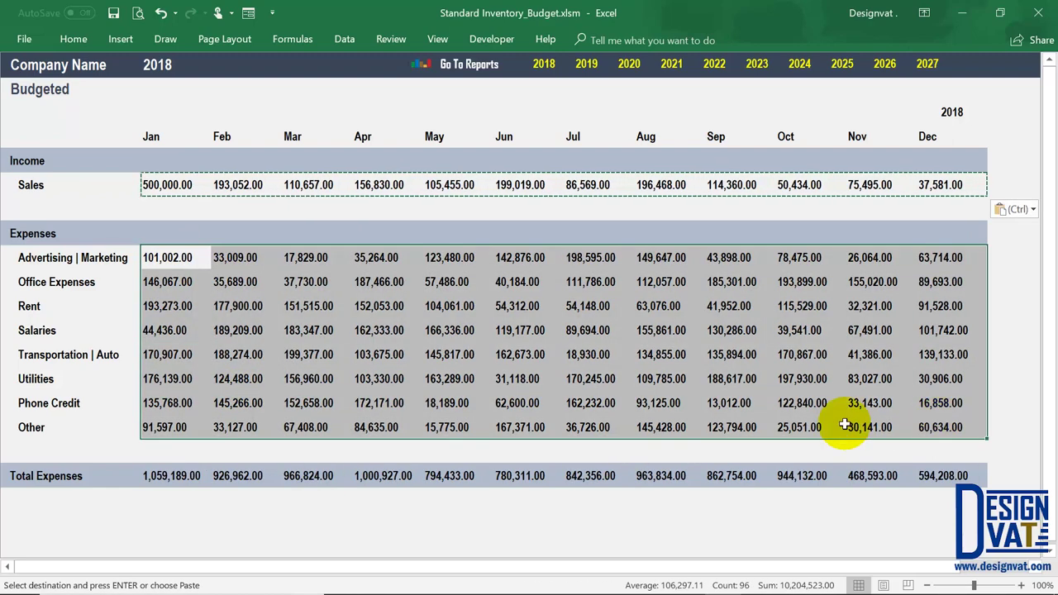
key(ctrl+c)
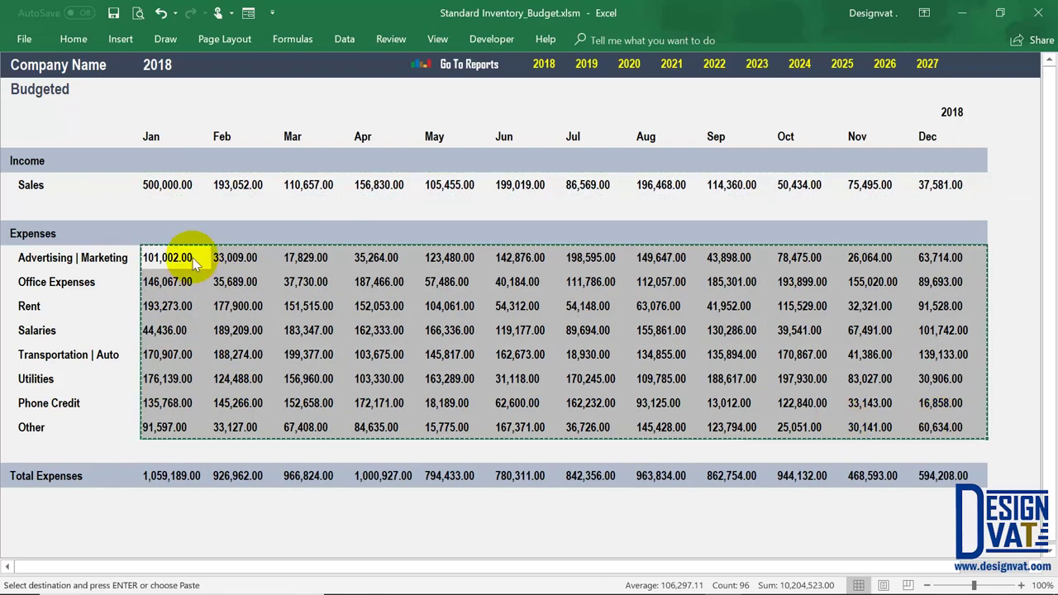
right_click(193, 248)
click(252, 311)
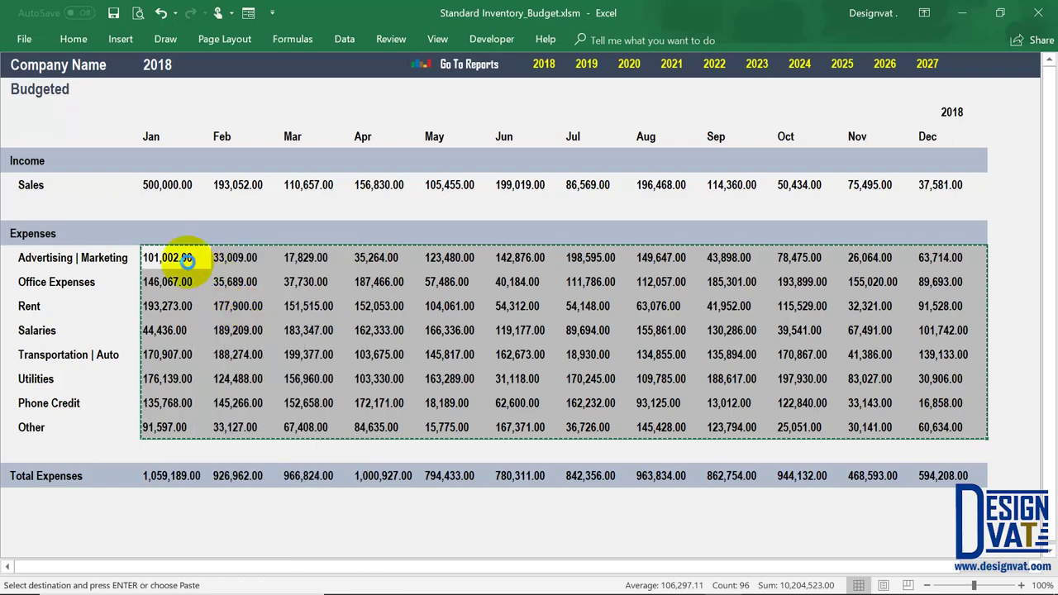
click(183, 184)
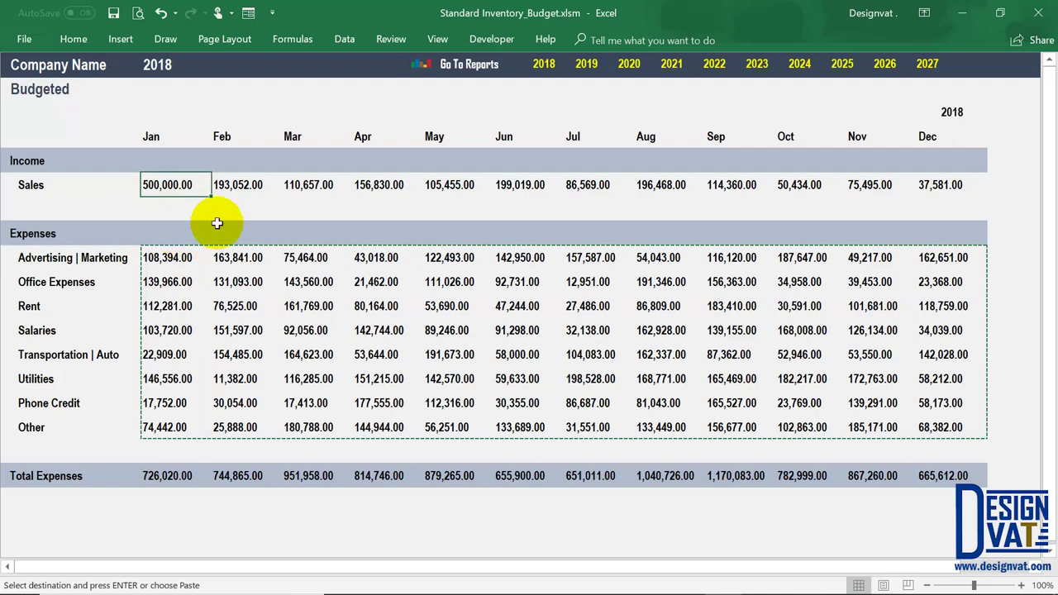
key(Escape)
drag(165, 183, 909, 190)
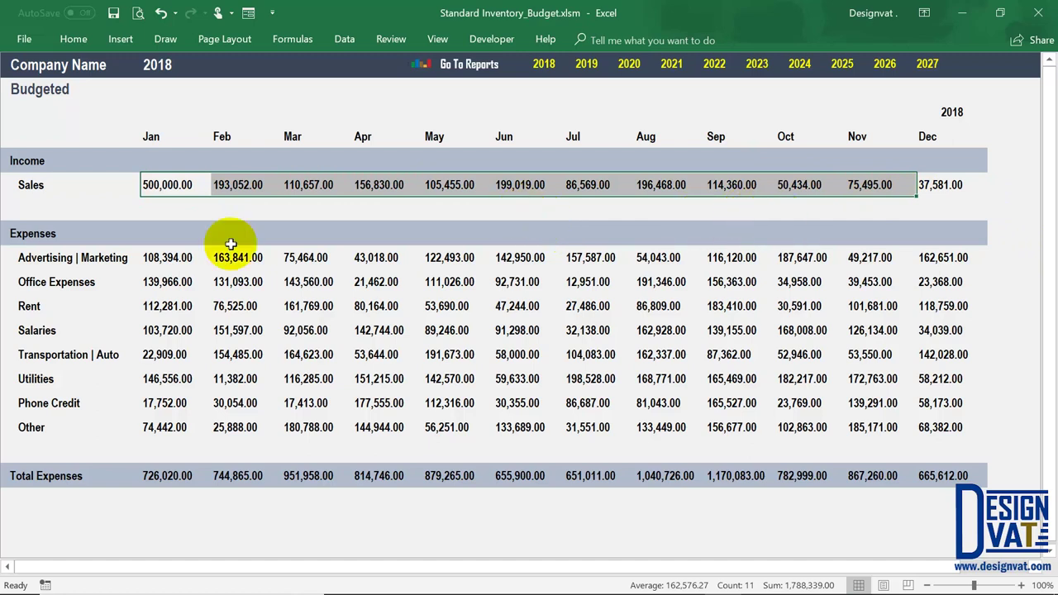
click(165, 258)
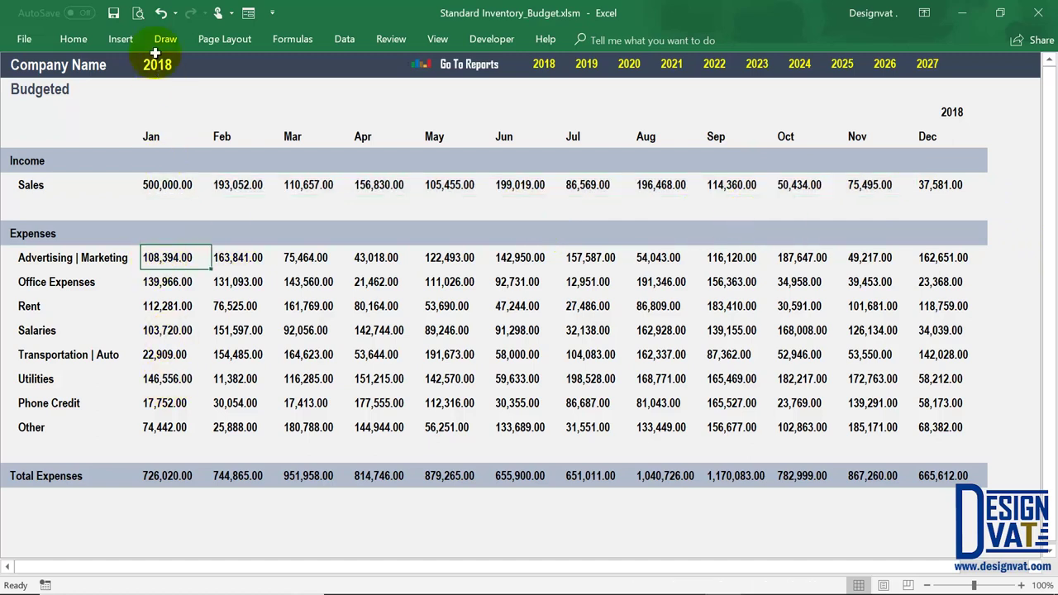
click(587, 63)
Enter =RANDBETWEEN(20000,300000) in January Sales and fill it through December
click(186, 183)
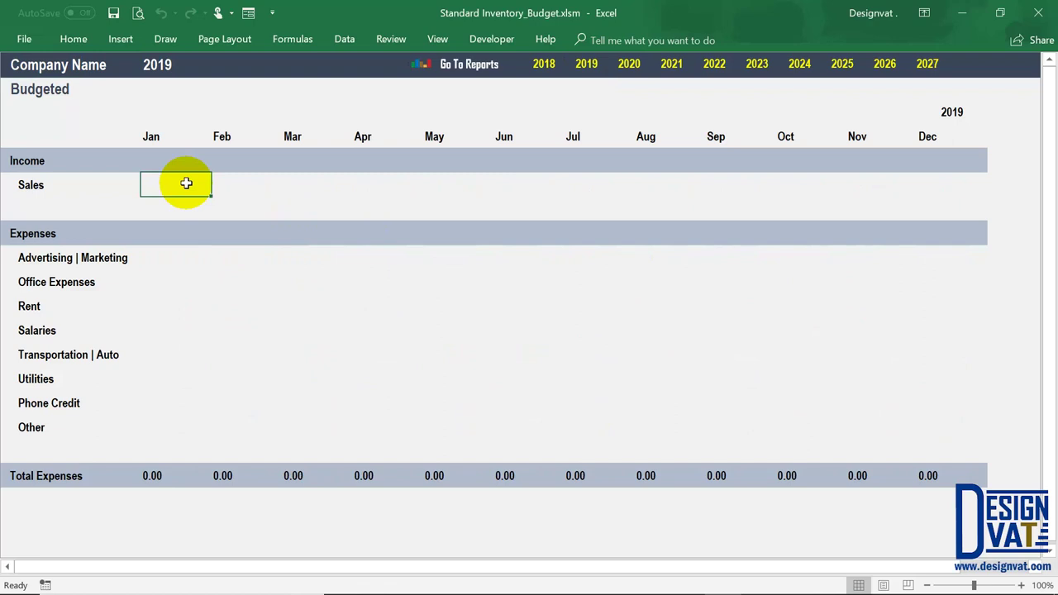
text(=rand)
key(Down)
key(Tab)
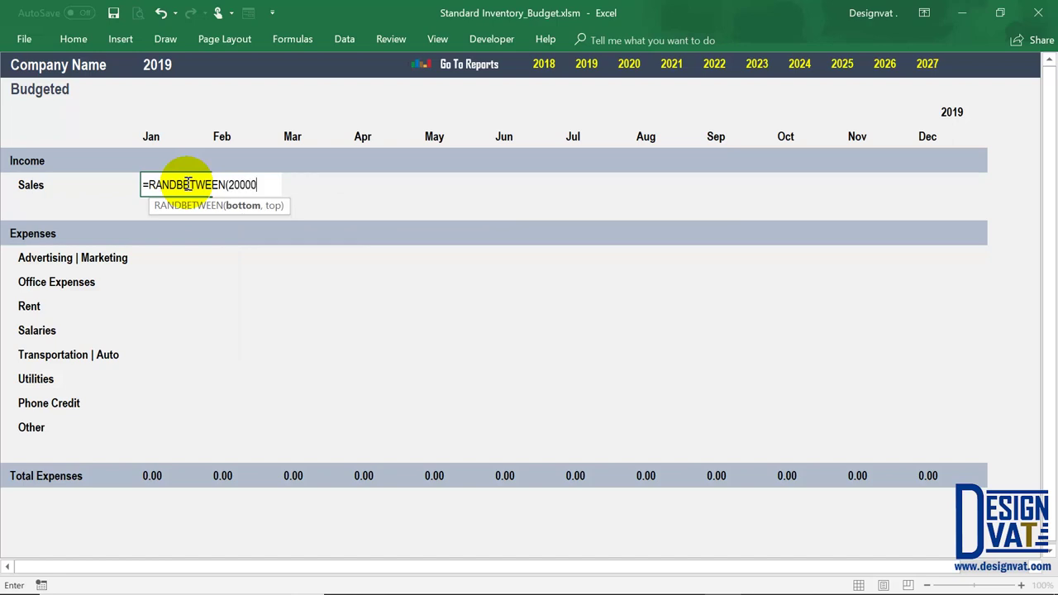
text(20000,300000))
key(Return)
click(207, 192)
drag(963, 211, 974, 190)
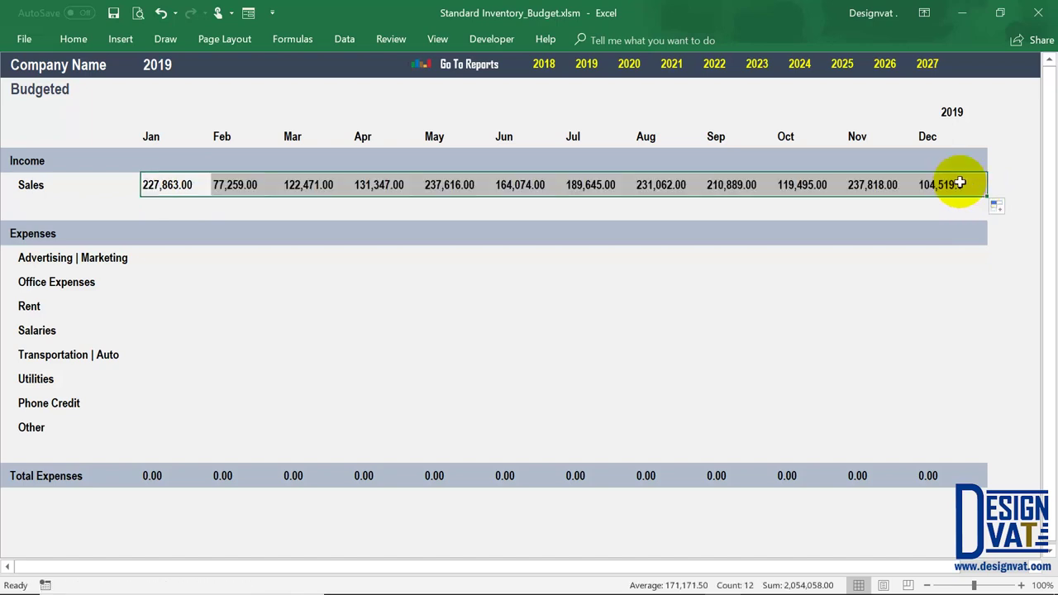
Copy the random formula into the expense block, fill every row and month, and paste as values
click(959, 183)
key(ctrl+c)
click(179, 257)
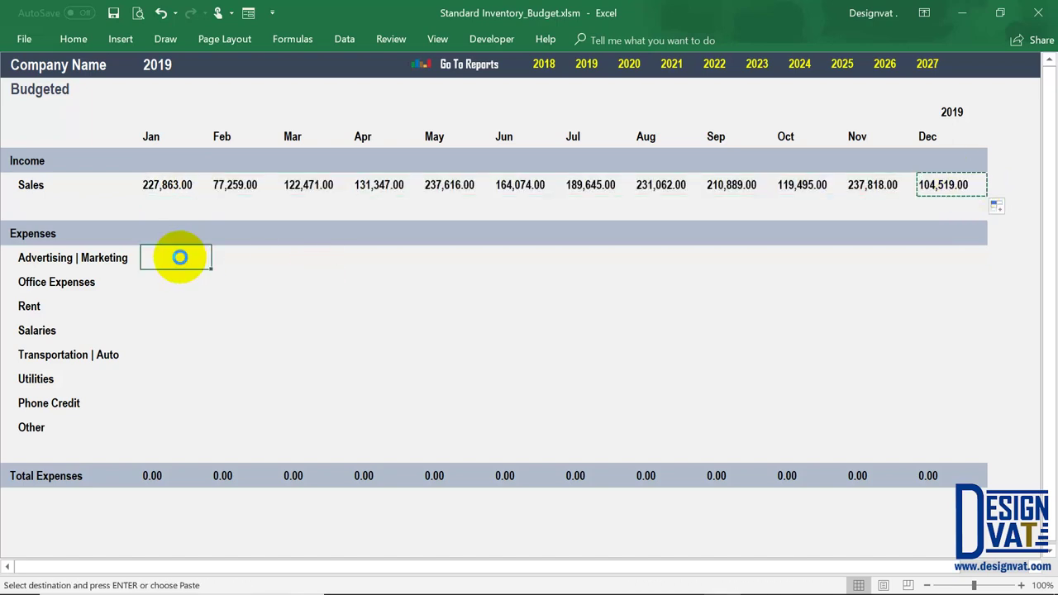
key(ctrl+v)
mouse_move(212, 269)
mouse_down()
mouse_move(709, 286)
mouse_move(987, 267)
mouse_move(968, 444)
mouse_move(288, 315)
mouse_up()
key(ctrl+c)
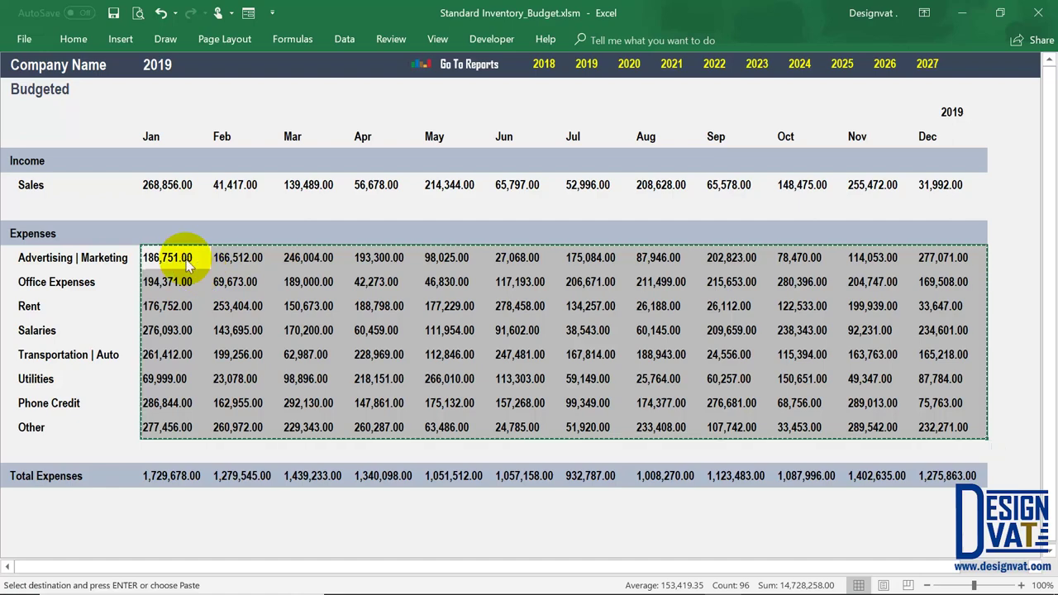
right_click(187, 259)
click(173, 185)
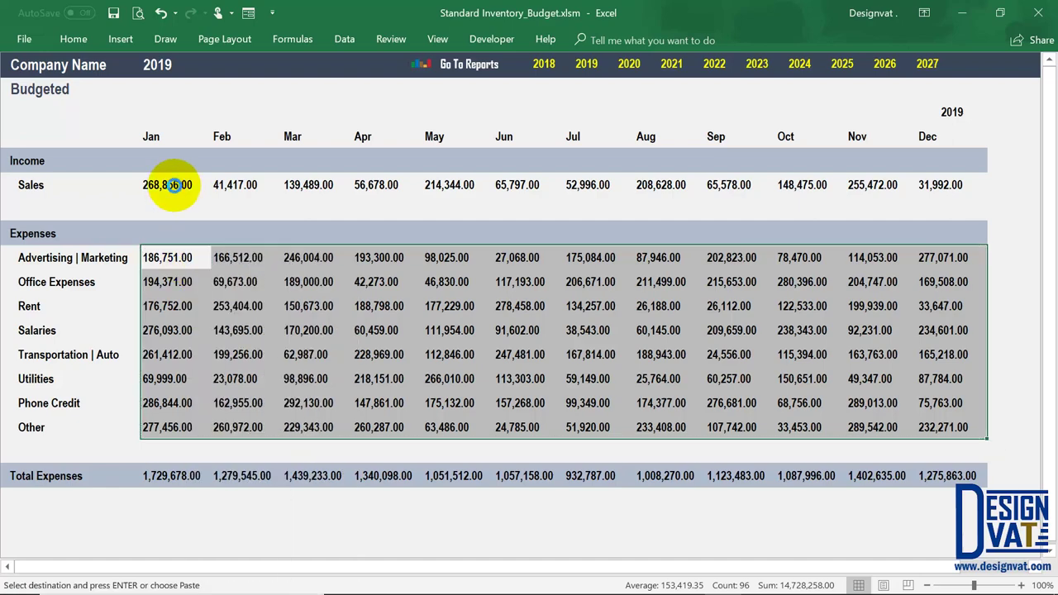
Convert the 2019 Sales row to fixed values, then switch back to 2018
drag(173, 185, 941, 183)
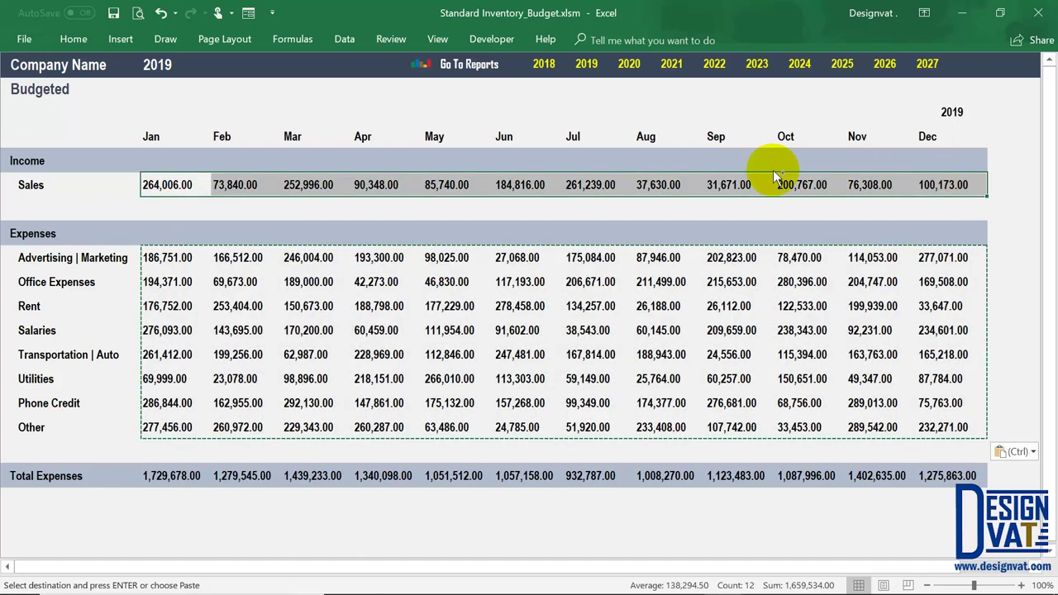
key(ctrl+c)
right_click(174, 186)
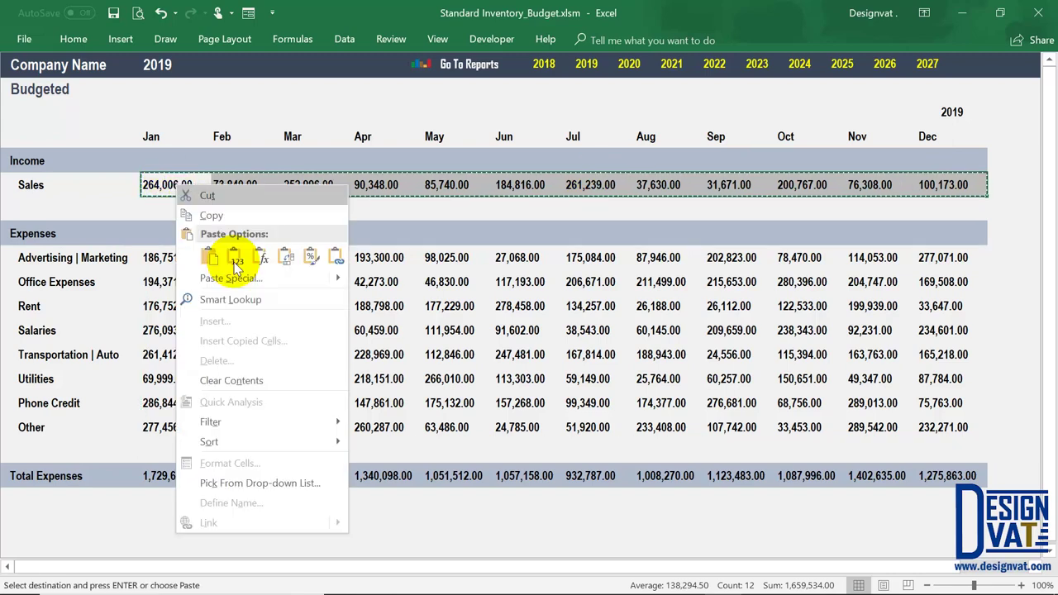
click(219, 248)
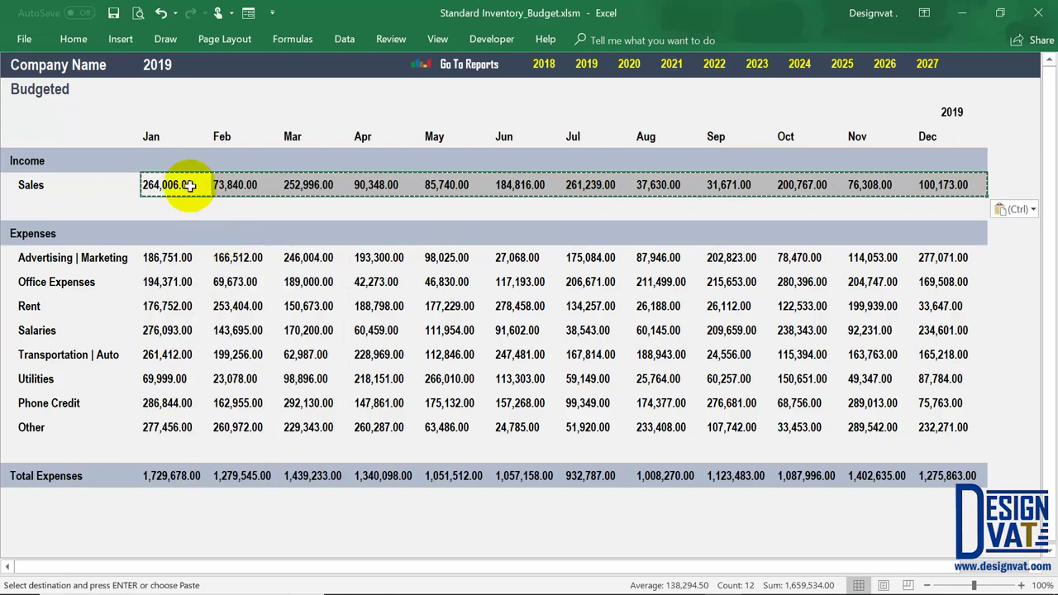
click(190, 187)
click(670, 71)
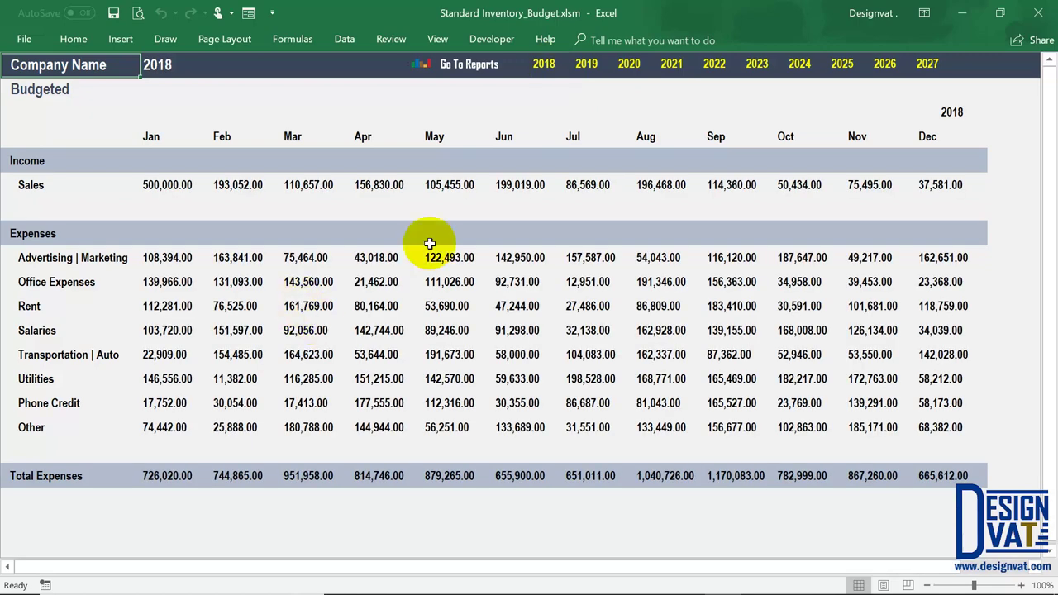
Check the 2019 budget's saved figures, such as January Sales 264,006.00, then return to Reports
click(587, 66)
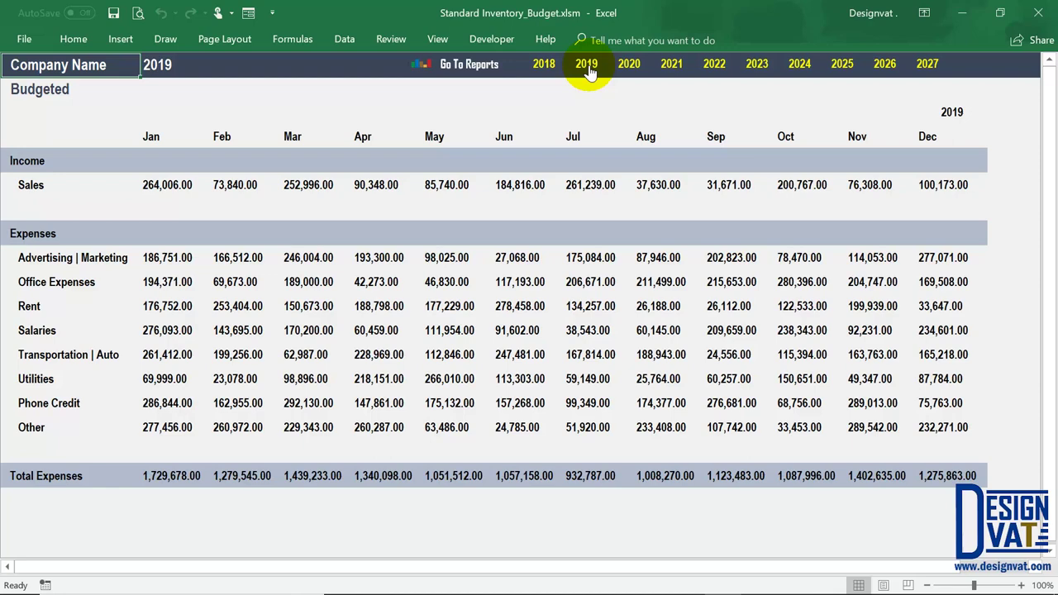
click(468, 64)
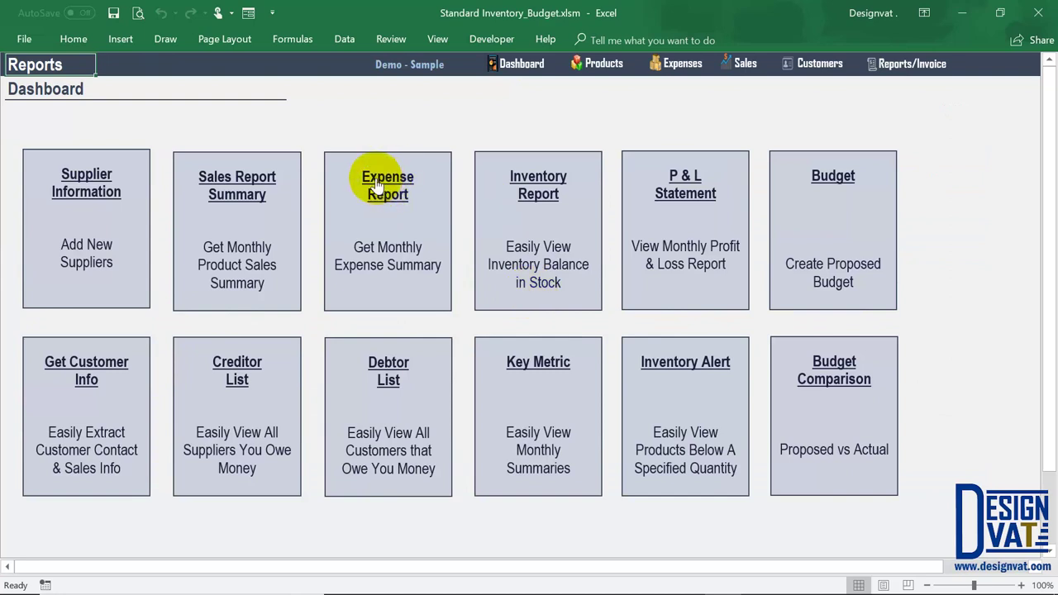
Open the Expenses sheet and review the logged entries, such as the 16-Aug-18 and 16-Jul-18 rows
click(683, 64)
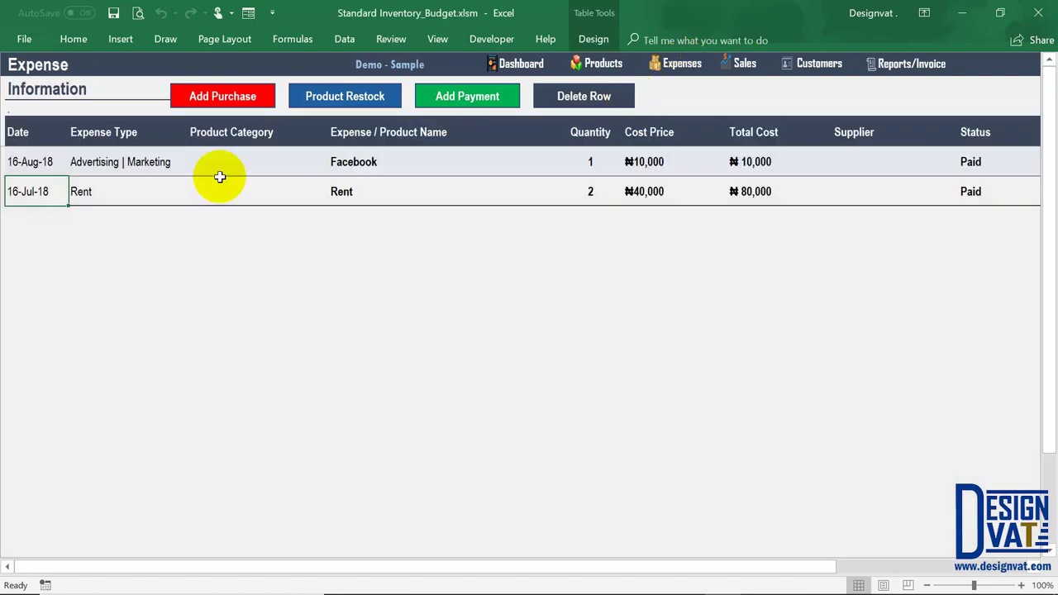
drag(33, 189, 45, 160)
click(45, 160)
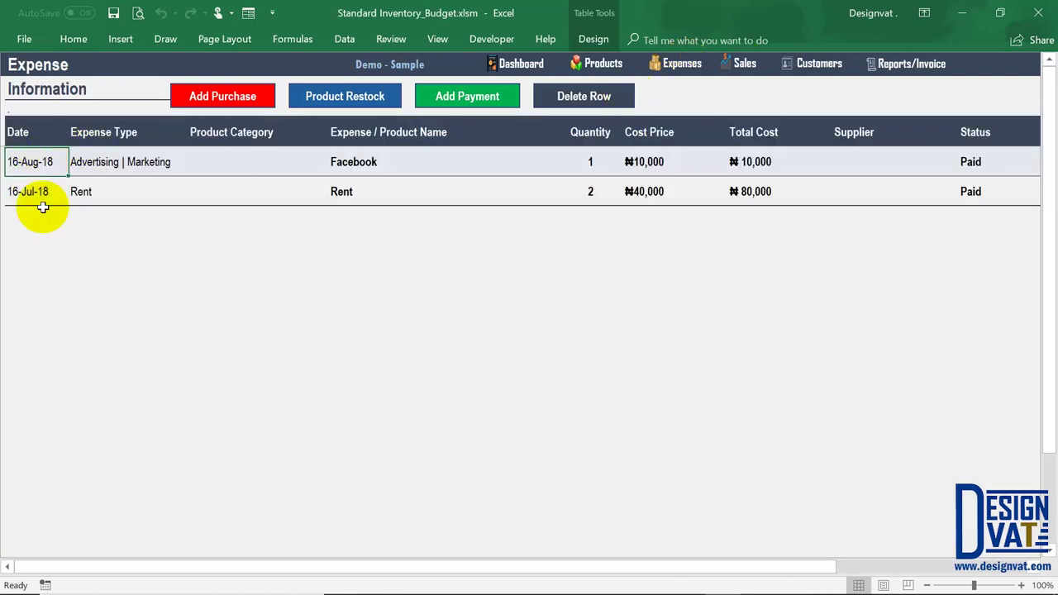
click(43, 198)
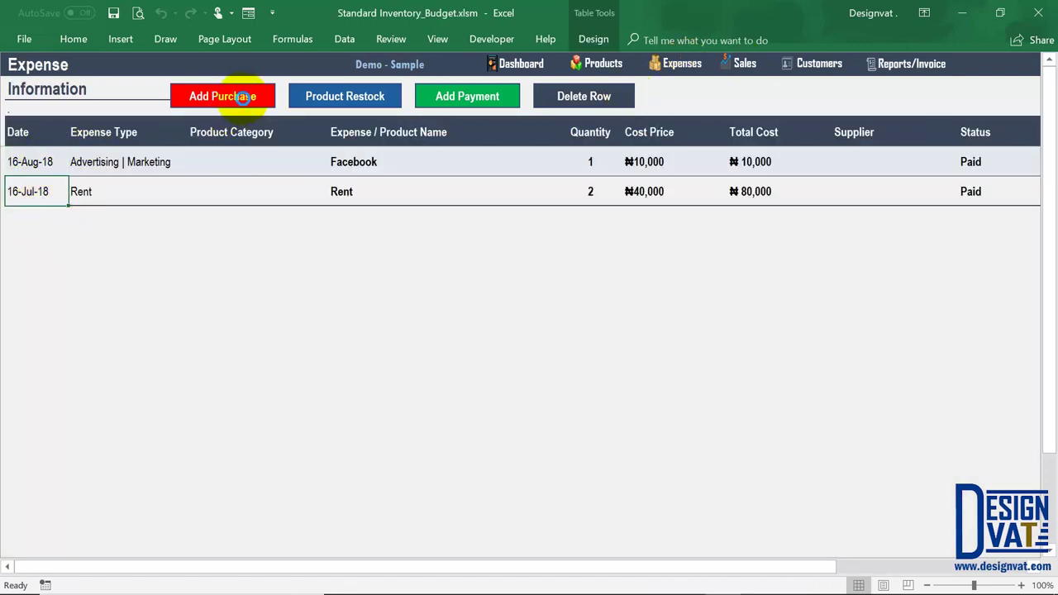
Add a paid 16-01-2018 Office Expenses entry: Stationaries, quantity 1, unit price 40,000
click(242, 97)
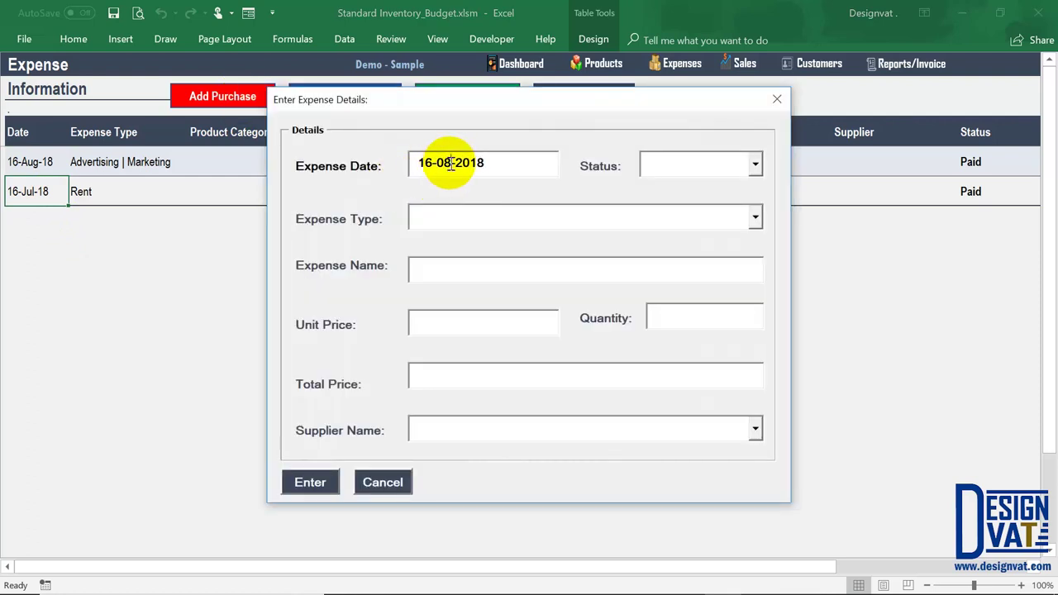
key(BackSpace)
text(1)
click(708, 163)
text(Paid)
key(Tab)
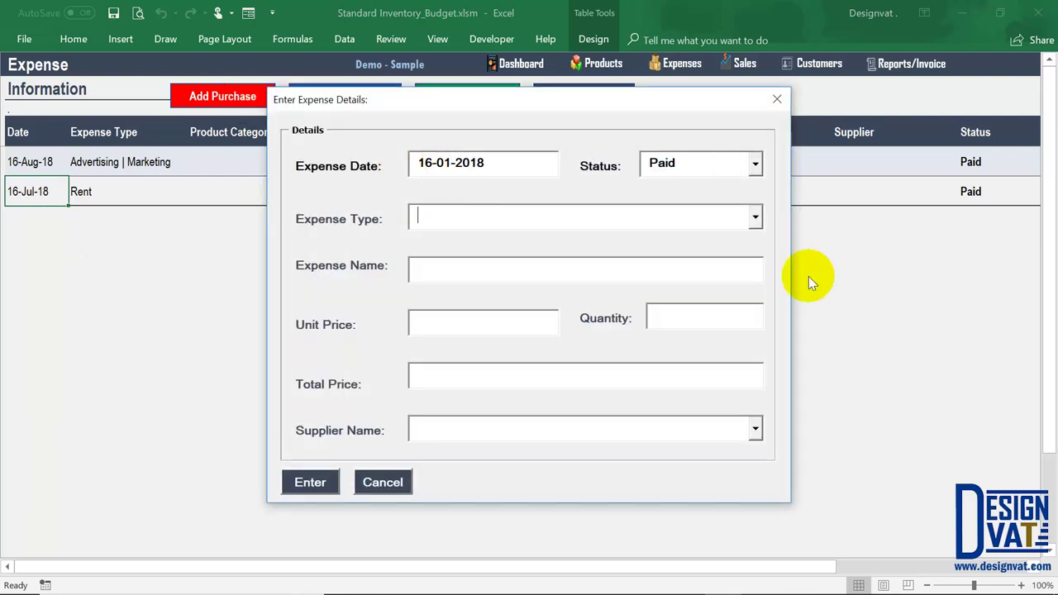
click(755, 218)
click(687, 255)
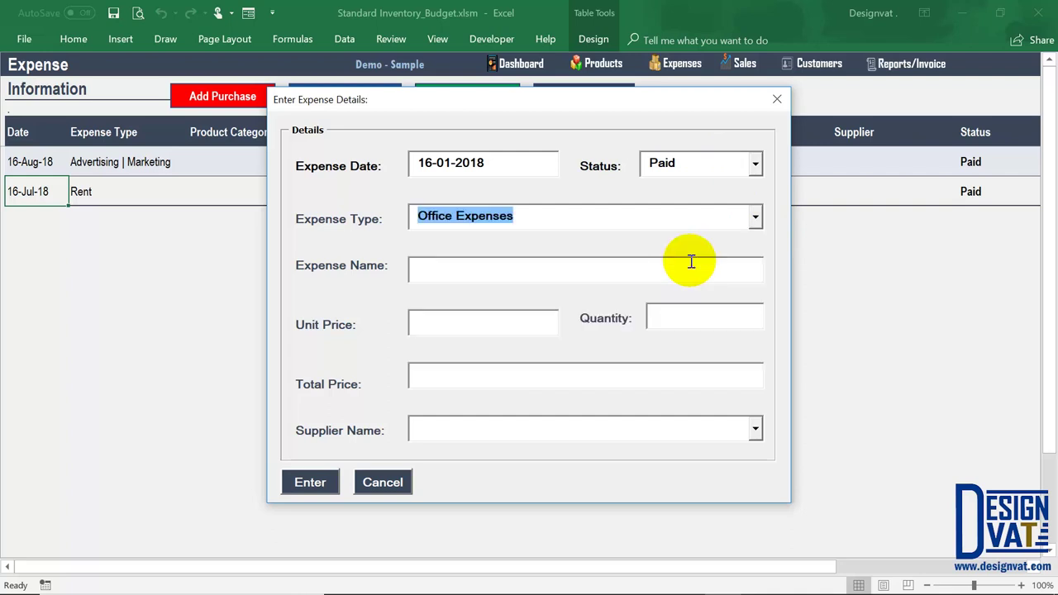
key(Tab)
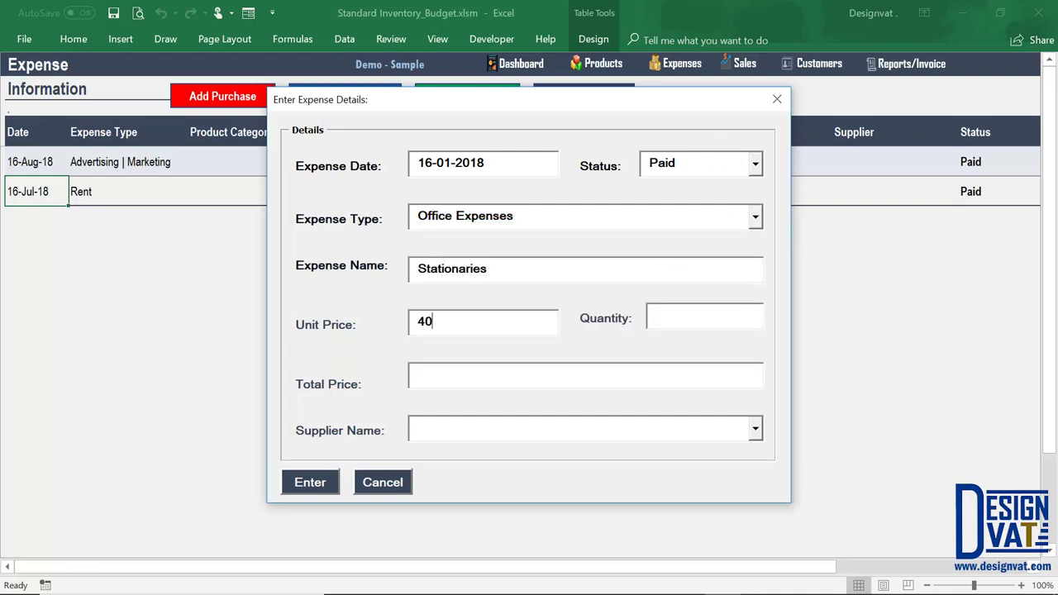
click(308, 482)
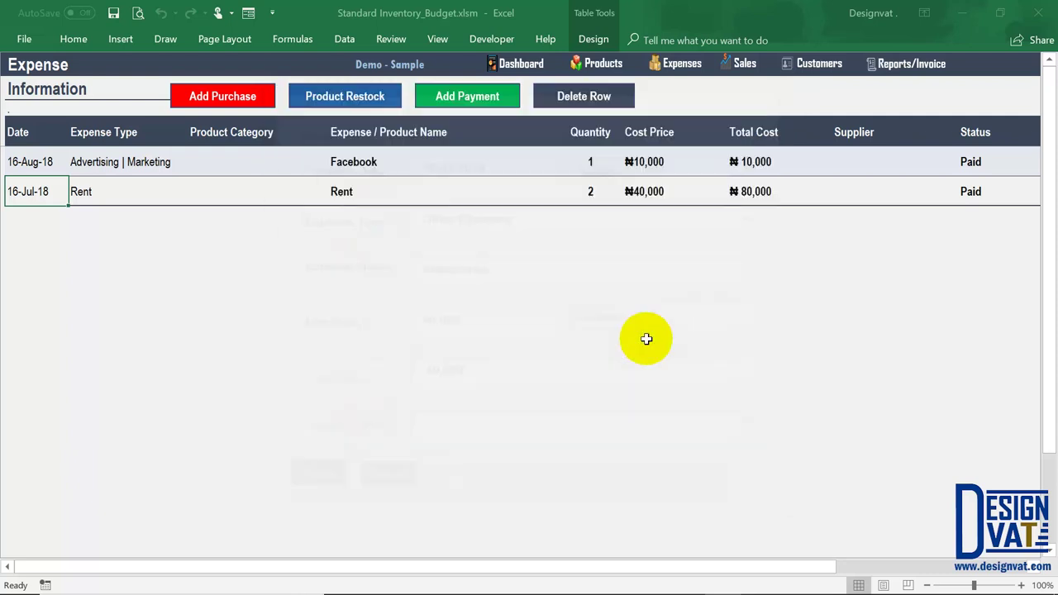
click(539, 358)
click(261, 105)
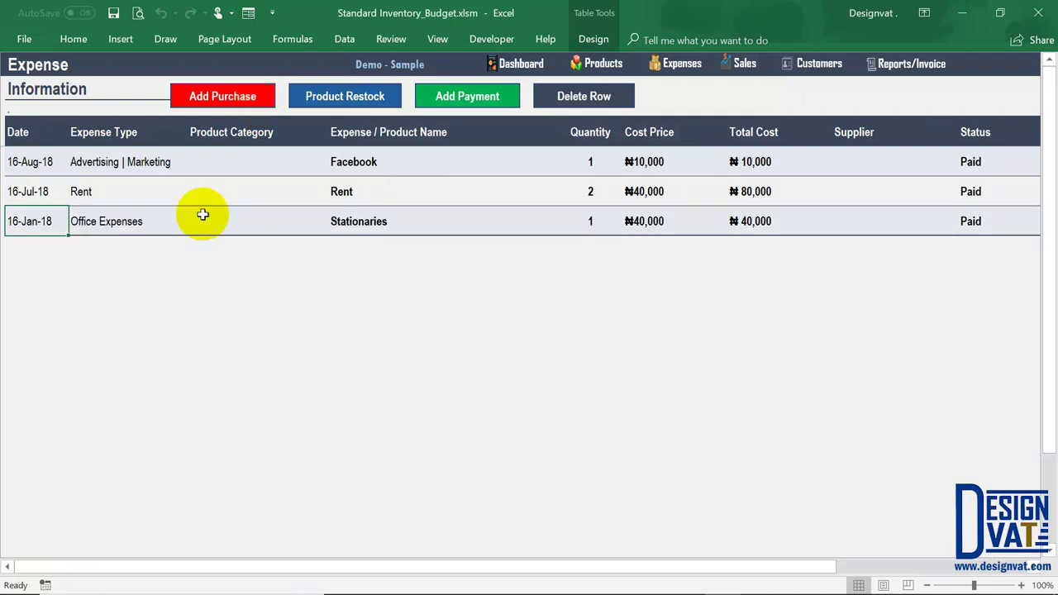
Start a new expense dated 16-02-2018, status Paid, type Transportation | Auto
click(453, 161)
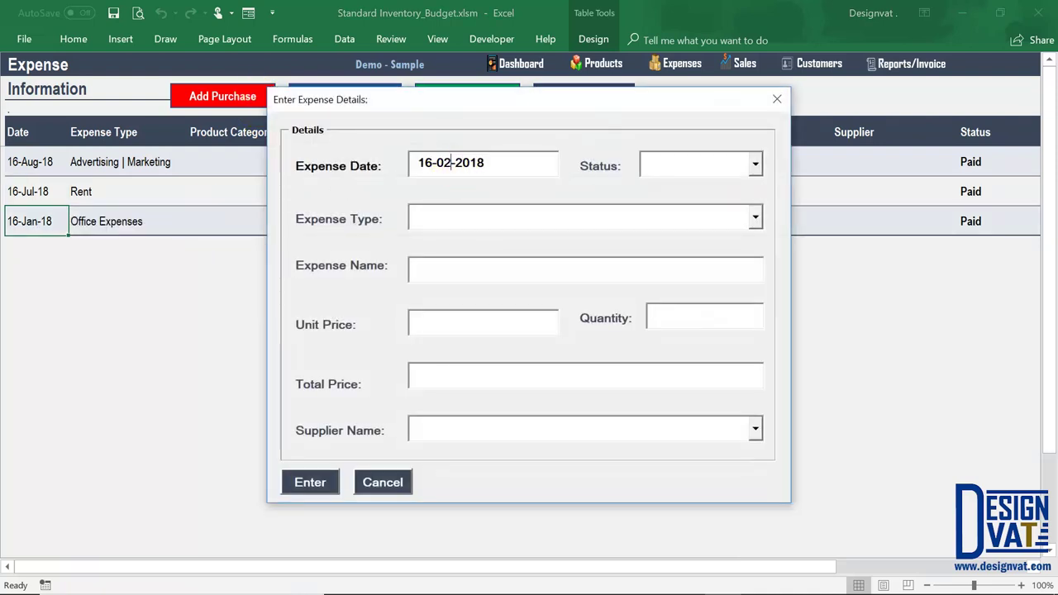
text(P)
key(Tab)
click(756, 215)
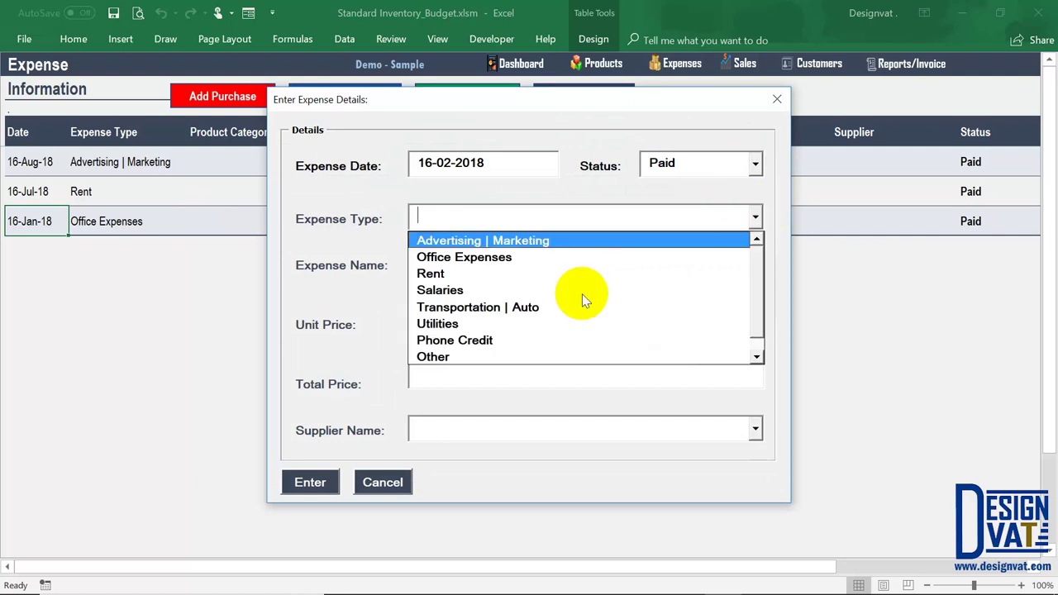
click(568, 310)
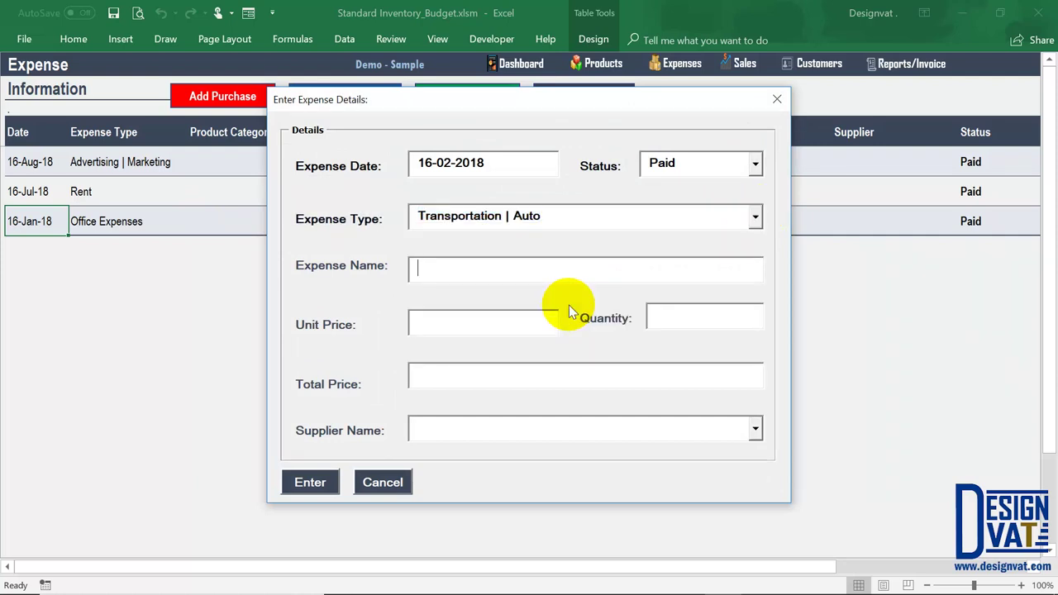
Name it Official Car at 30,000, quantity 1, submit it, then go to the Reports dashboard
text(Official Car)
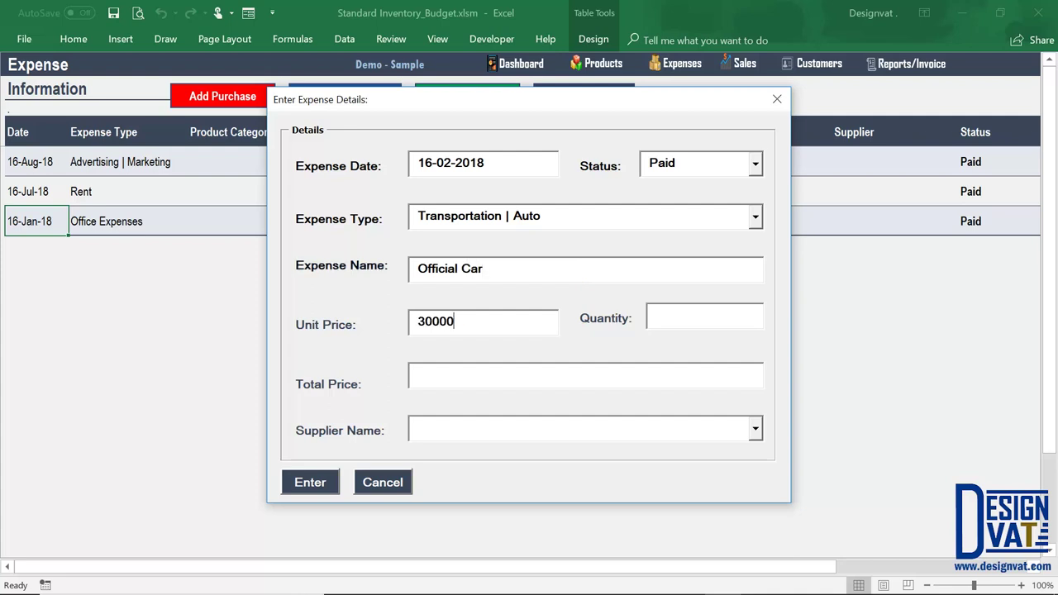
click(308, 482)
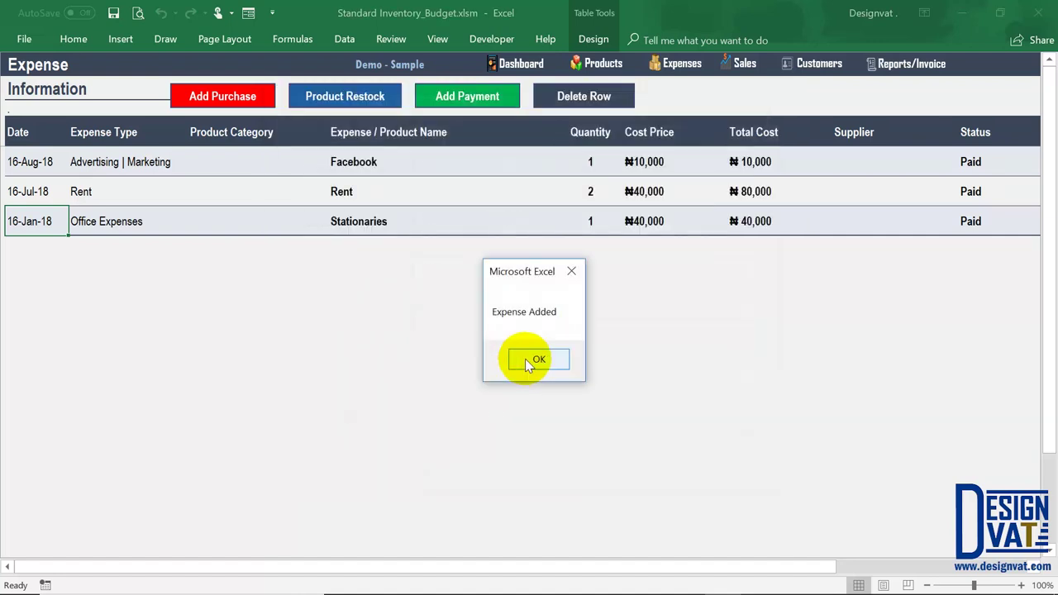
click(524, 359)
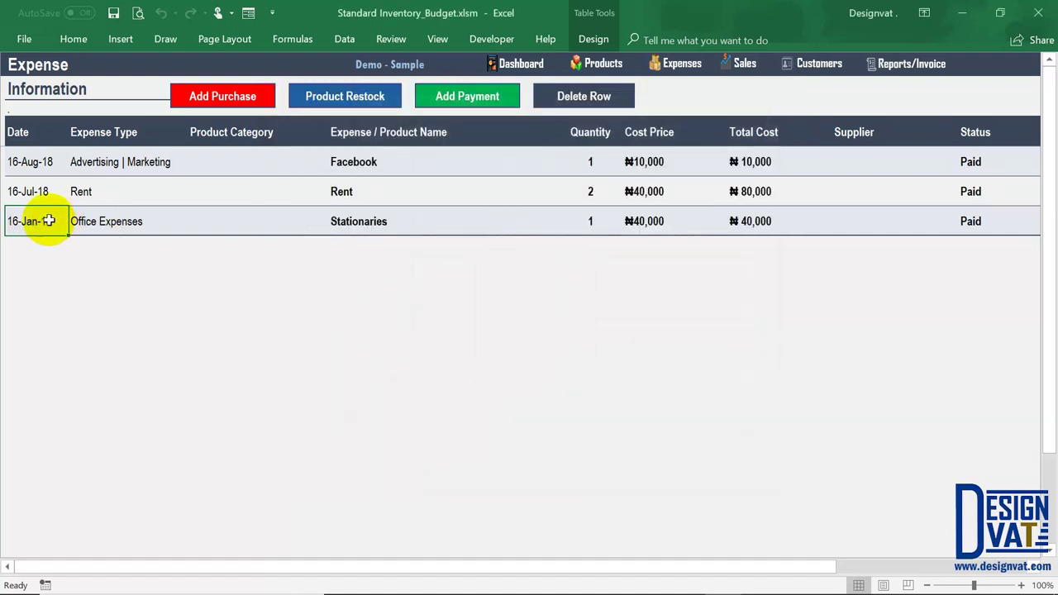
drag(44, 162, 53, 263)
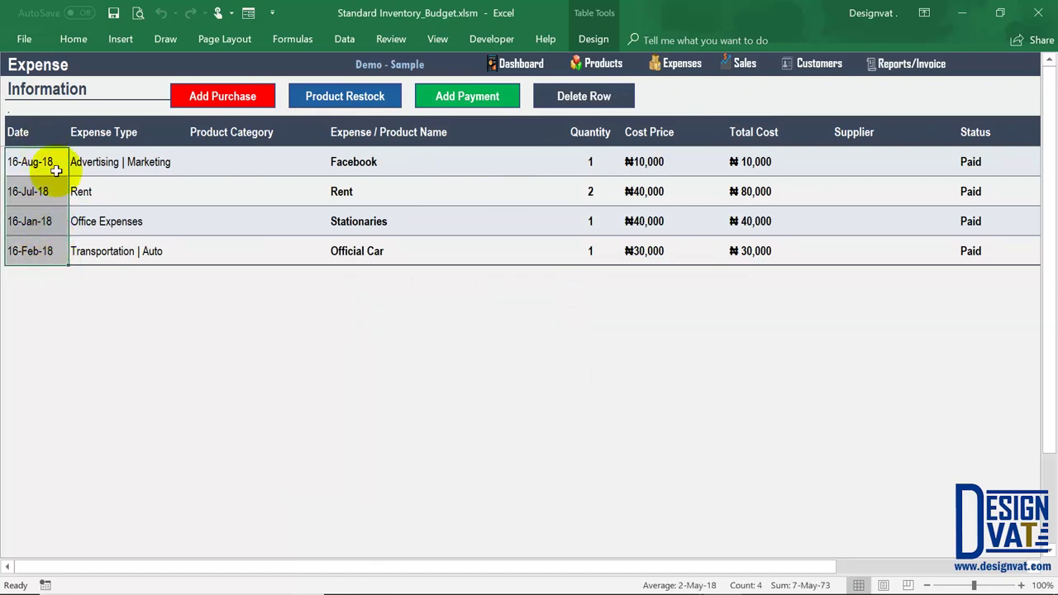
click(909, 64)
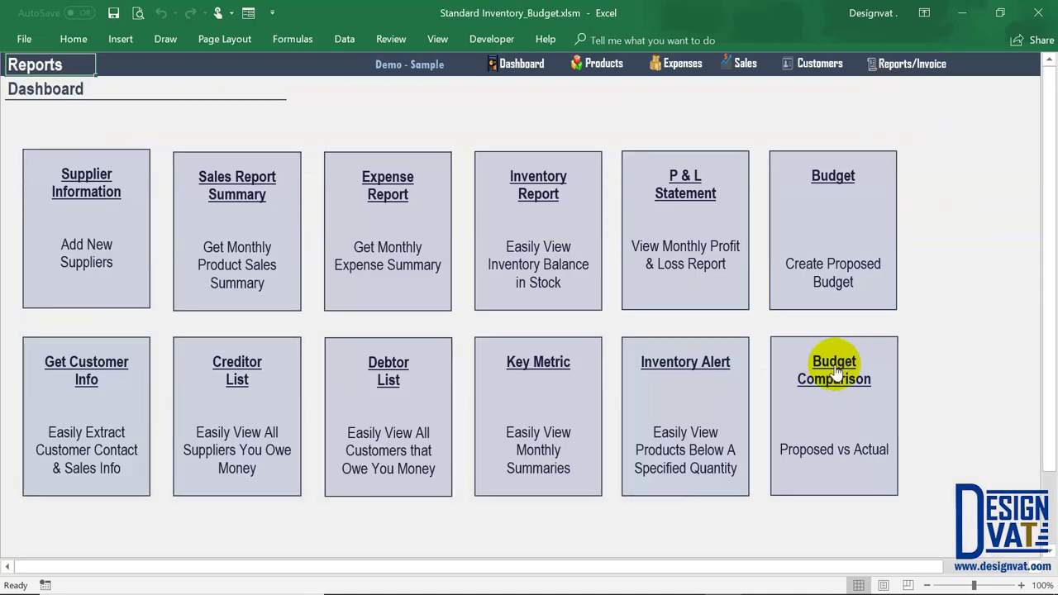
Open the Budget Comparison report and set its year to 2018
click(835, 374)
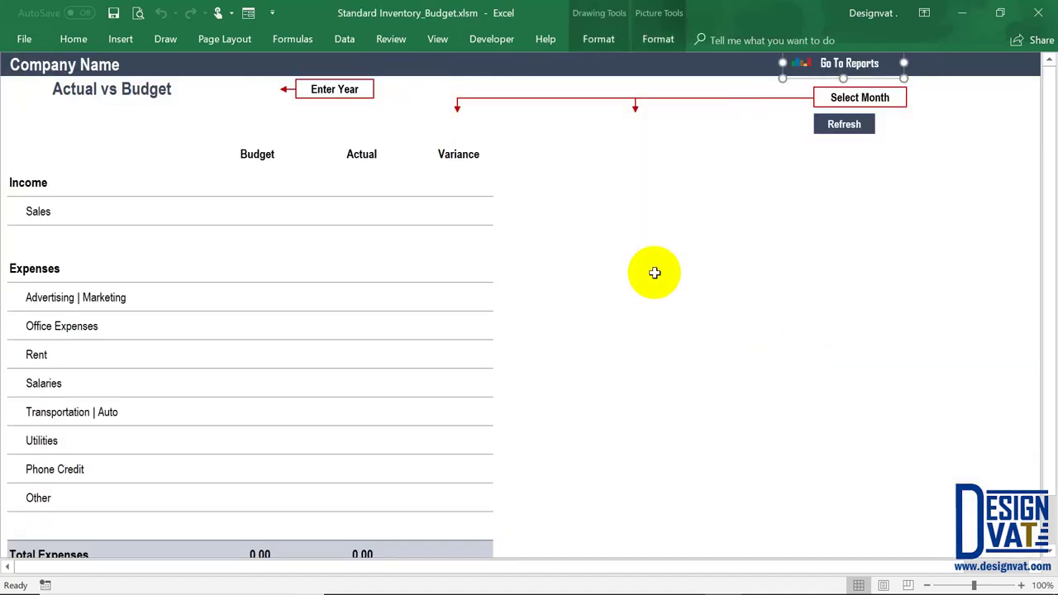
click(329, 108)
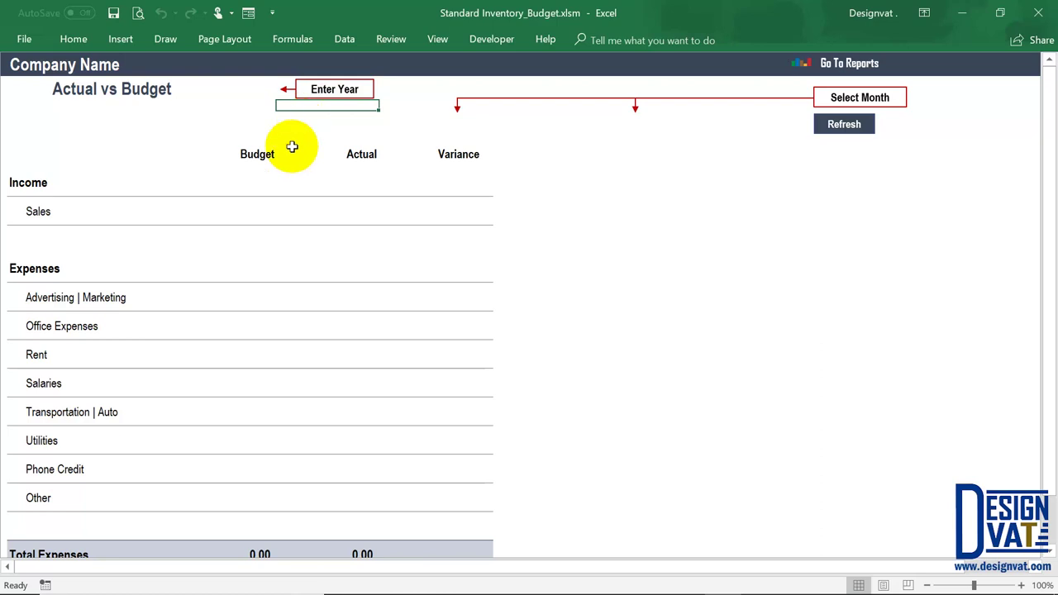
click(227, 88)
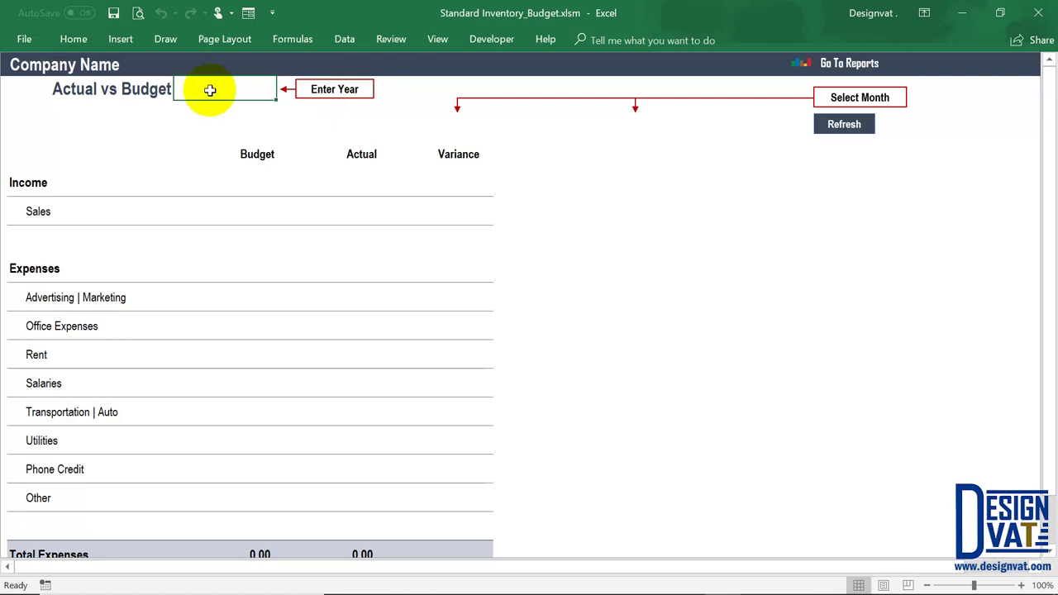
text(2018)
key(Return)
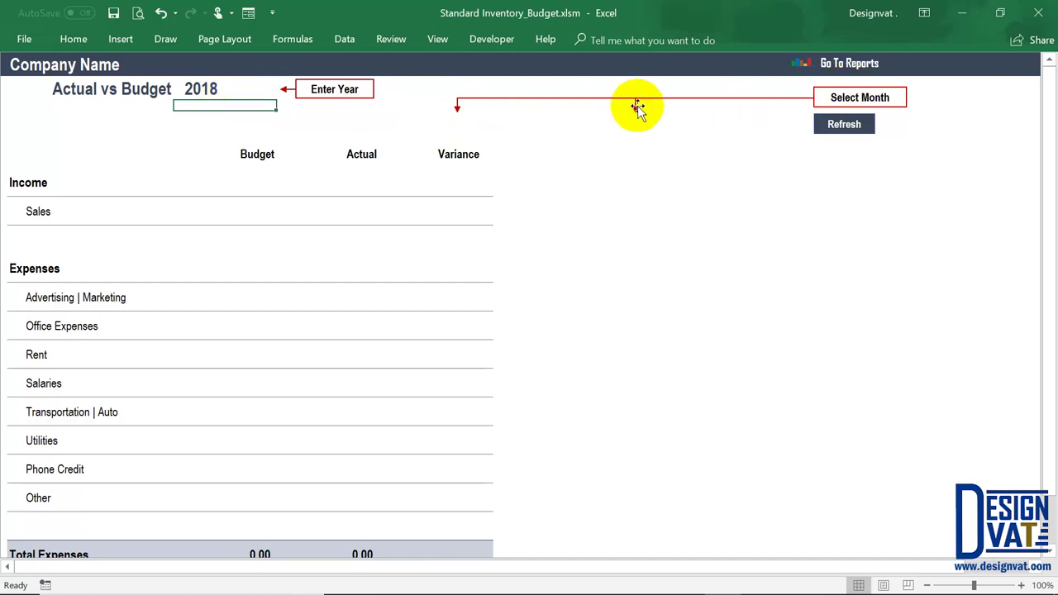
Choose August 2018 as the report month and refresh the figures
click(304, 123)
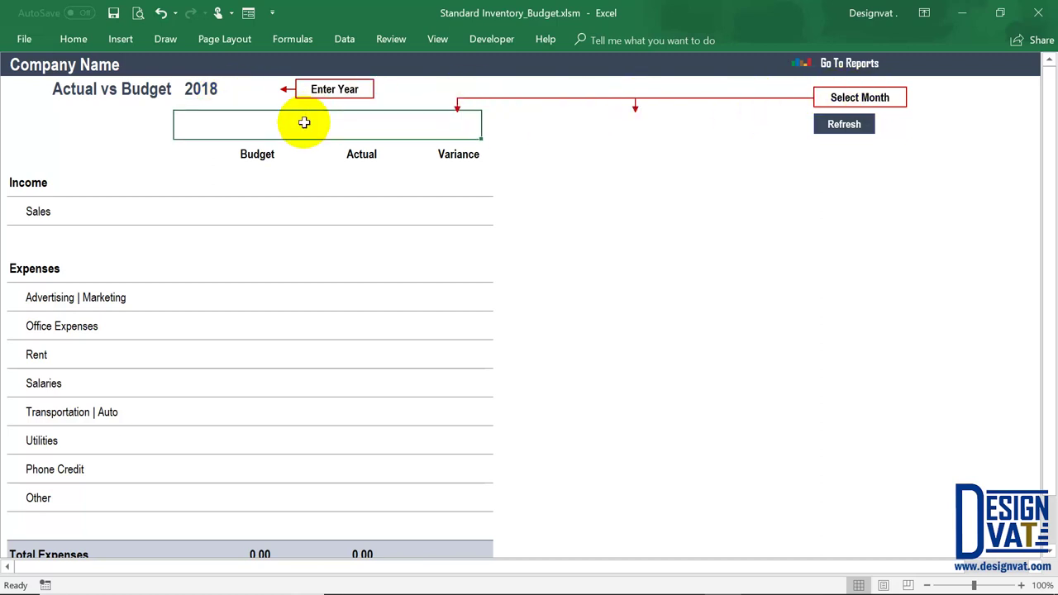
click(488, 131)
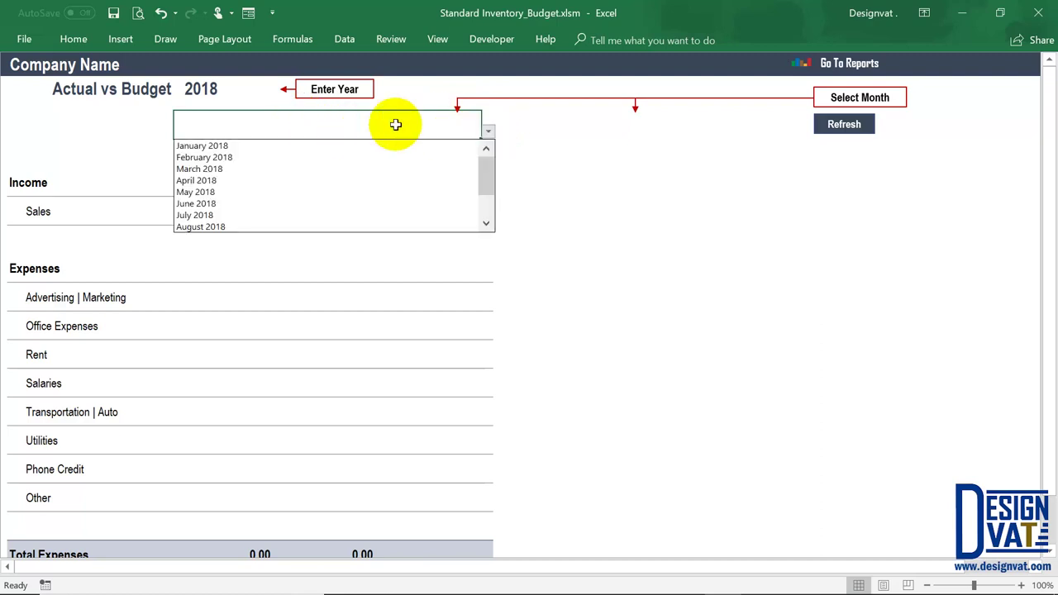
click(200, 227)
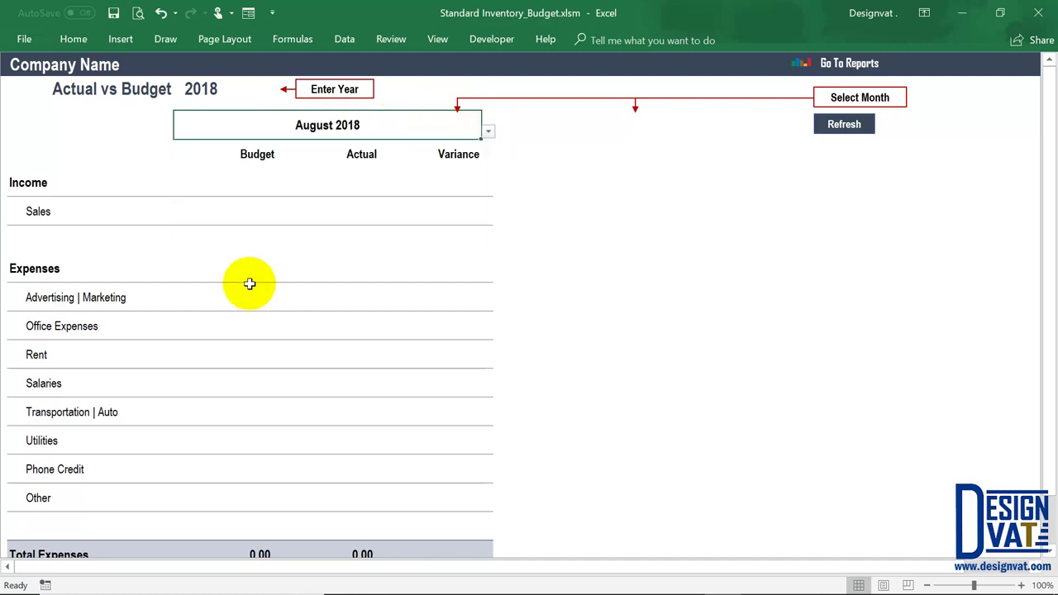
click(852, 130)
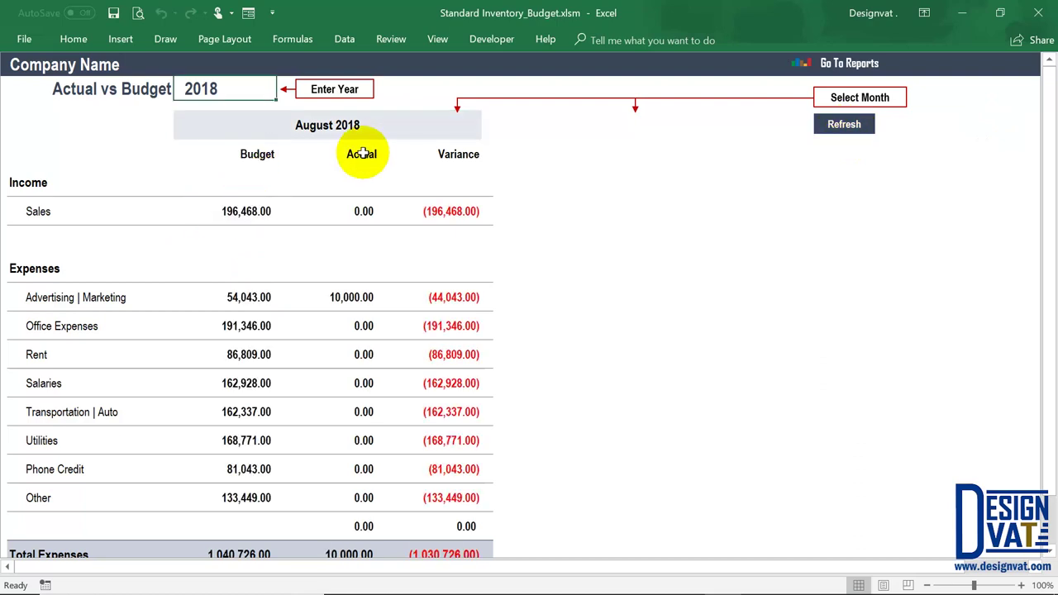
Inspect the Advertising | Marketing row, Budget column and Office Expenses budget of 191,346.00
click(303, 124)
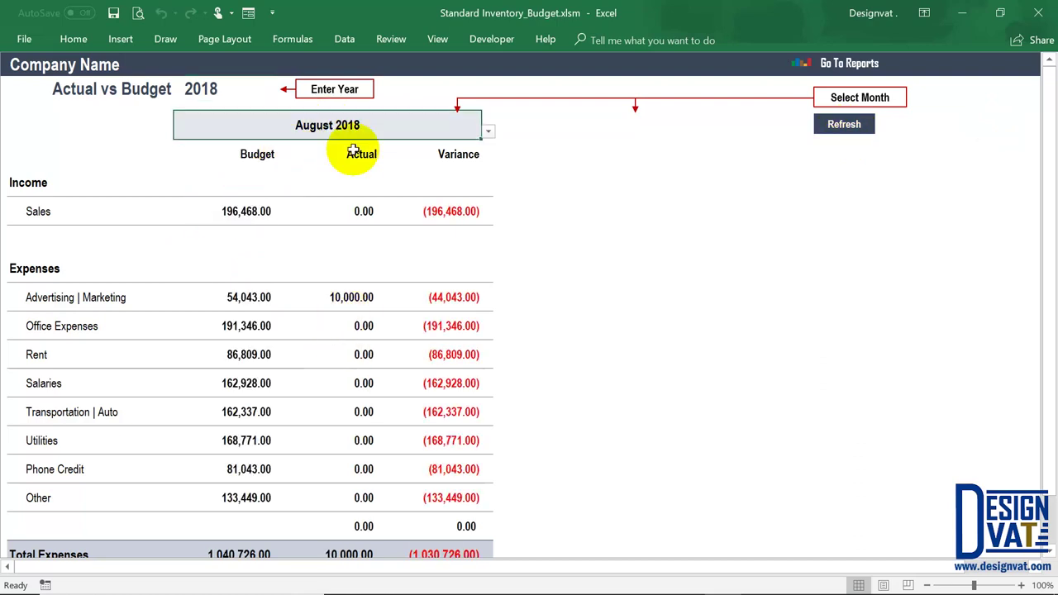
click(344, 279)
drag(345, 291, 83, 298)
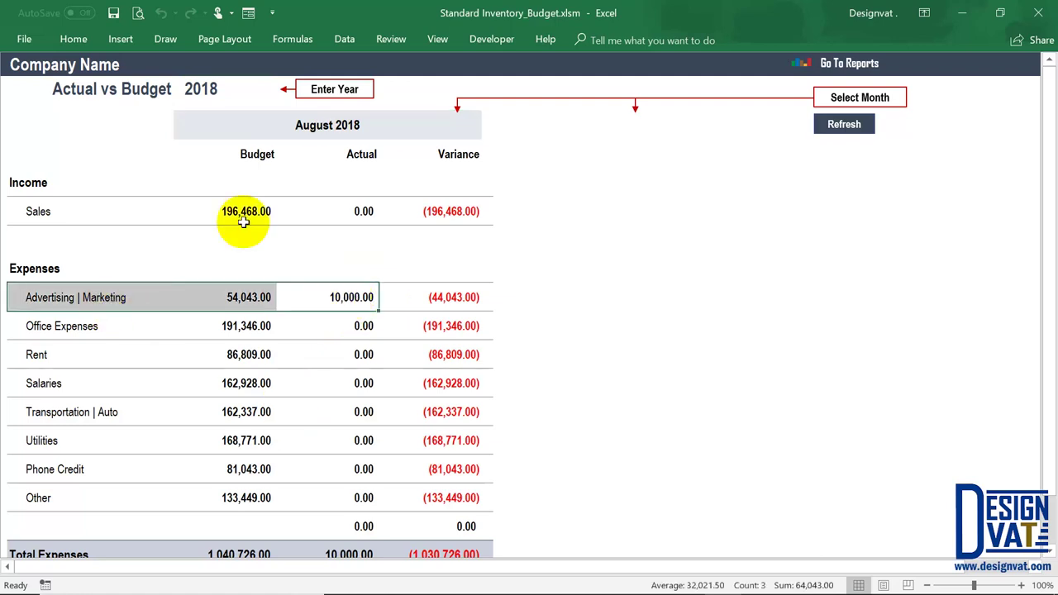
drag(246, 211, 240, 329)
drag(230, 470, 231, 498)
click(299, 124)
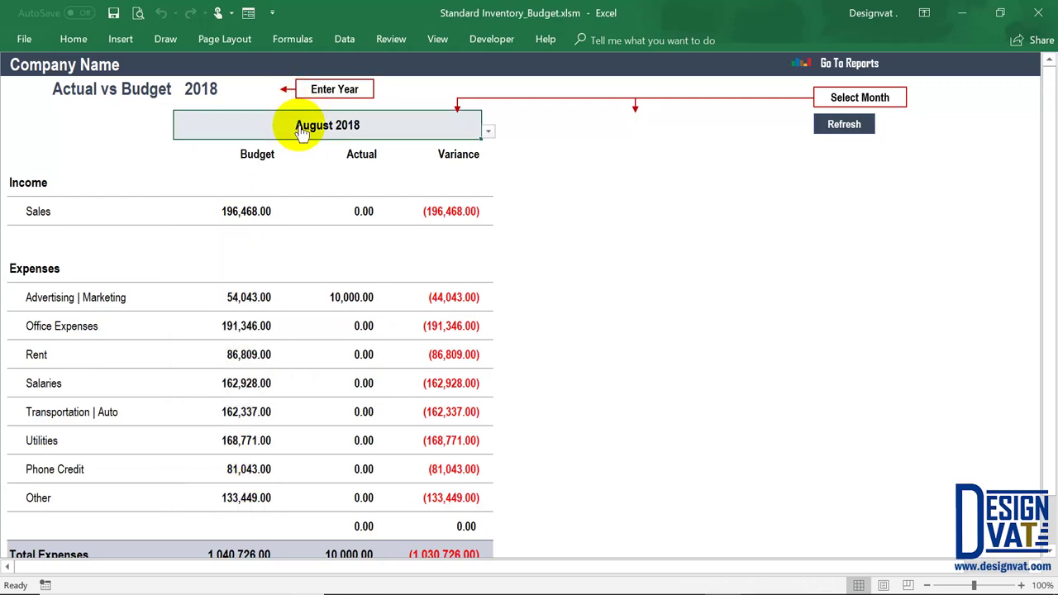
click(71, 326)
click(248, 328)
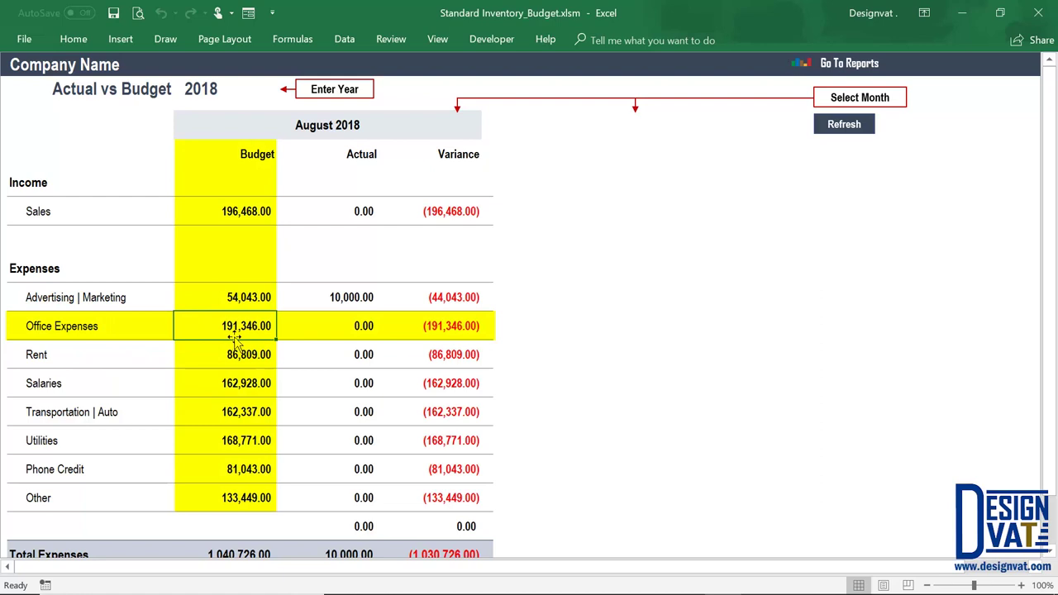
drag(240, 328, 137, 326)
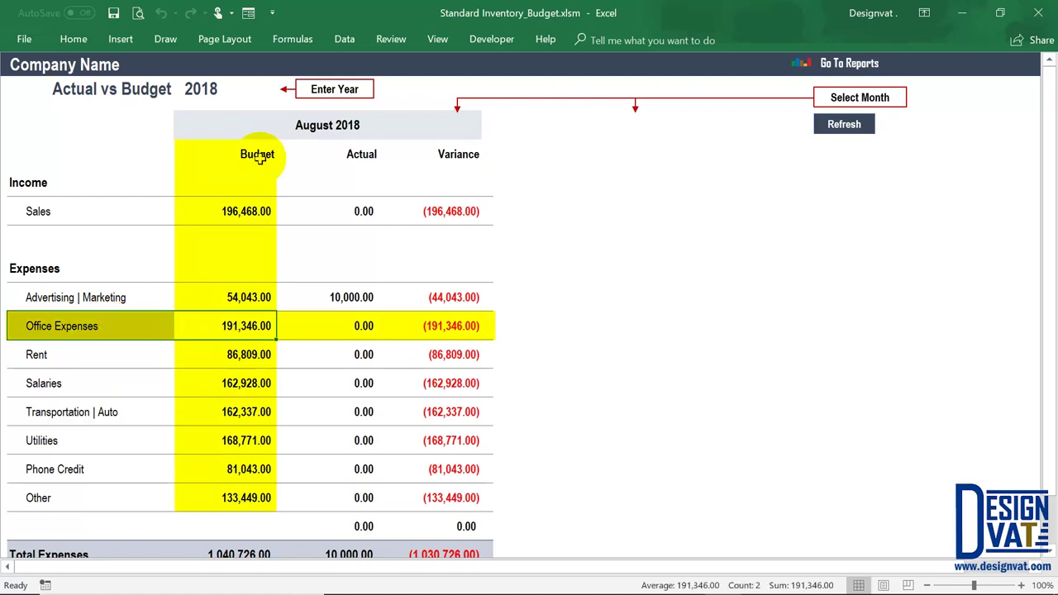
click(331, 126)
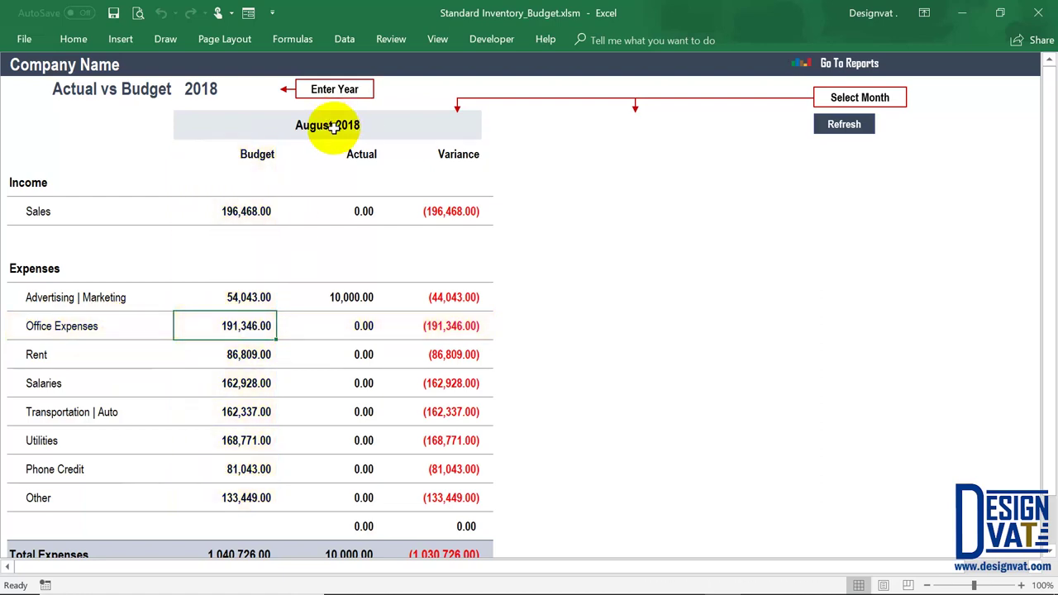
Open the 2018 Budget sheet, check August's Office Expenses through Other amounts, then return to Reports
click(851, 63)
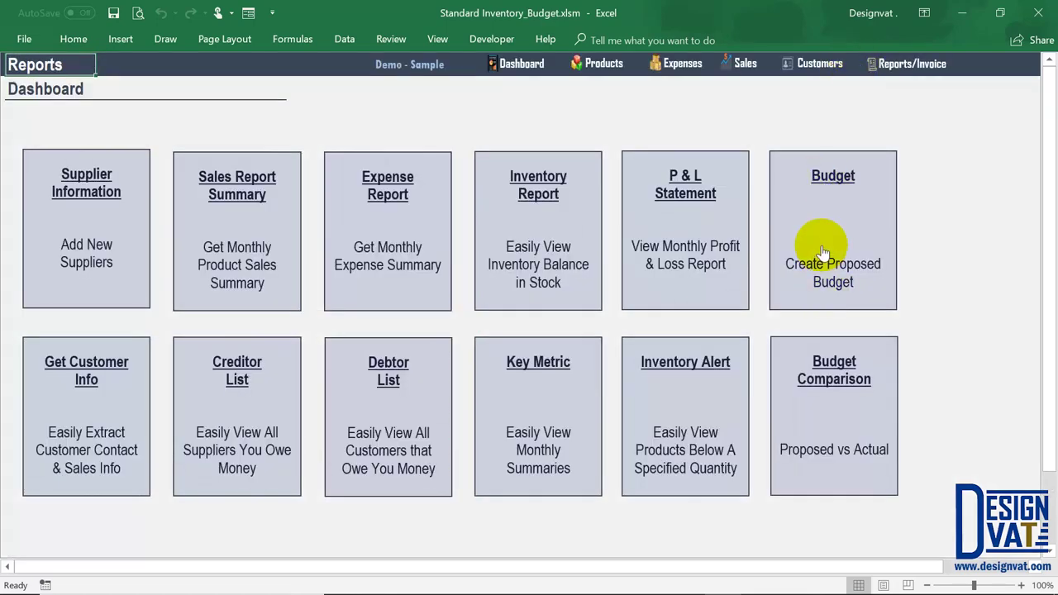
click(821, 244)
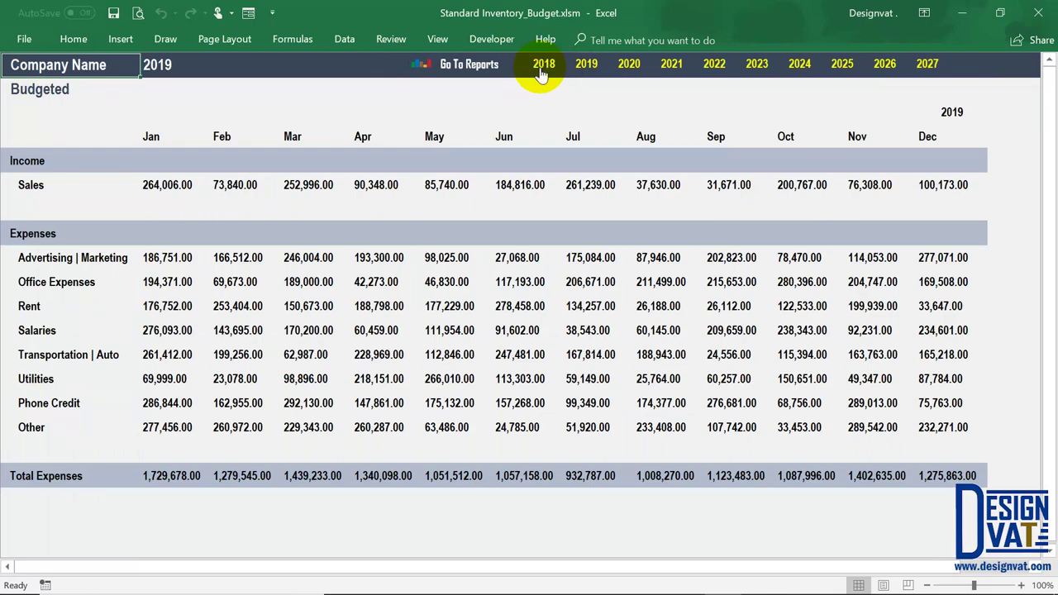
click(542, 66)
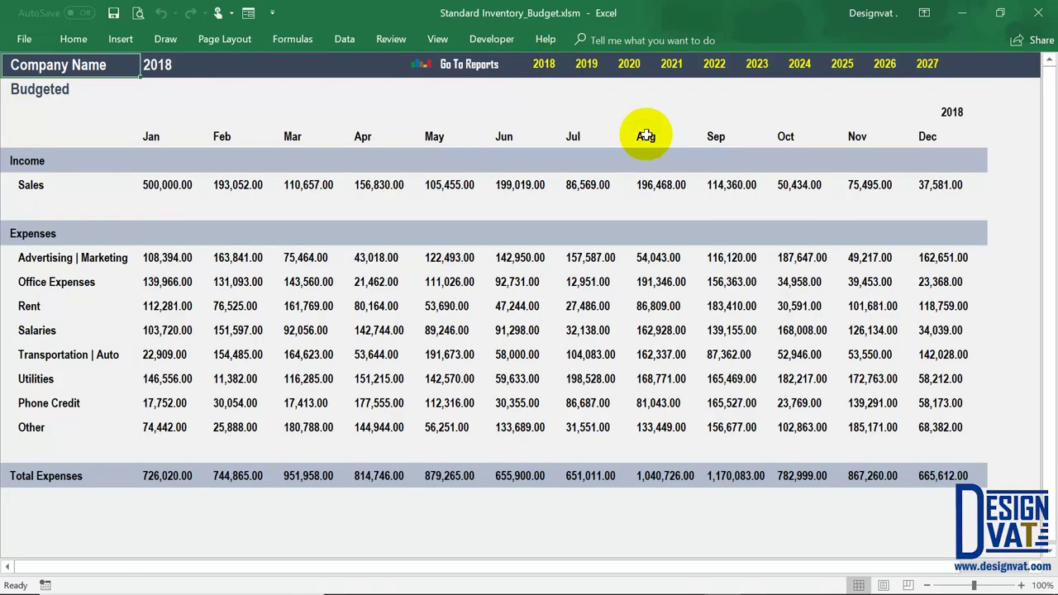
click(658, 282)
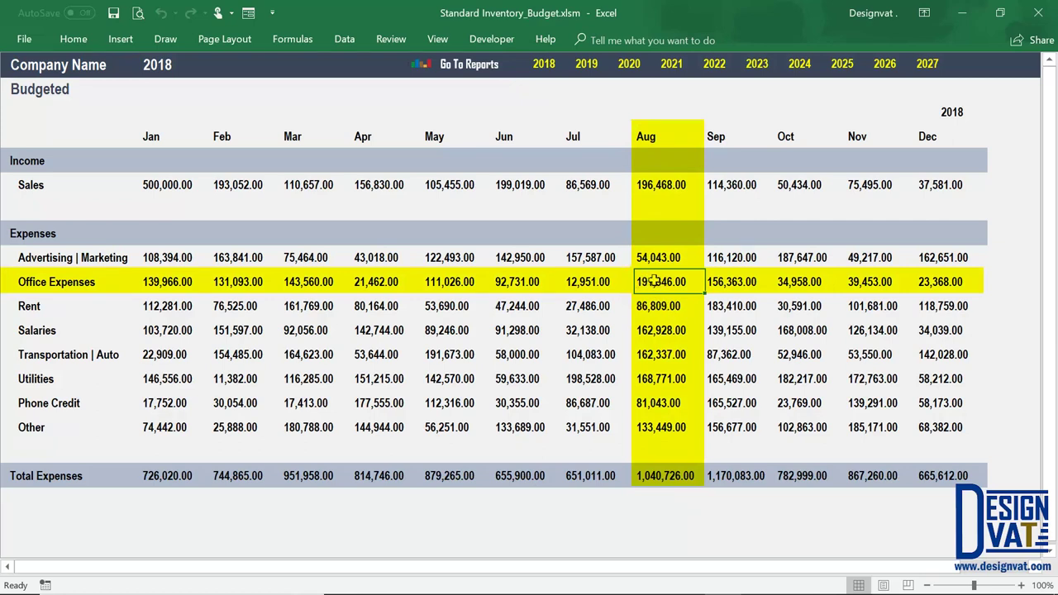
key(ctrl+Down)
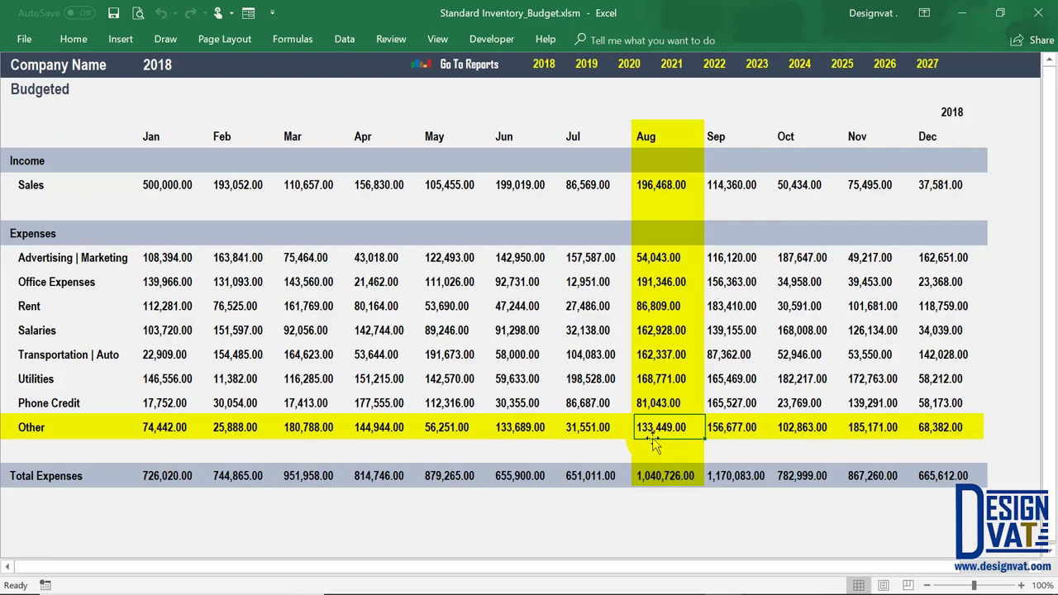
click(484, 62)
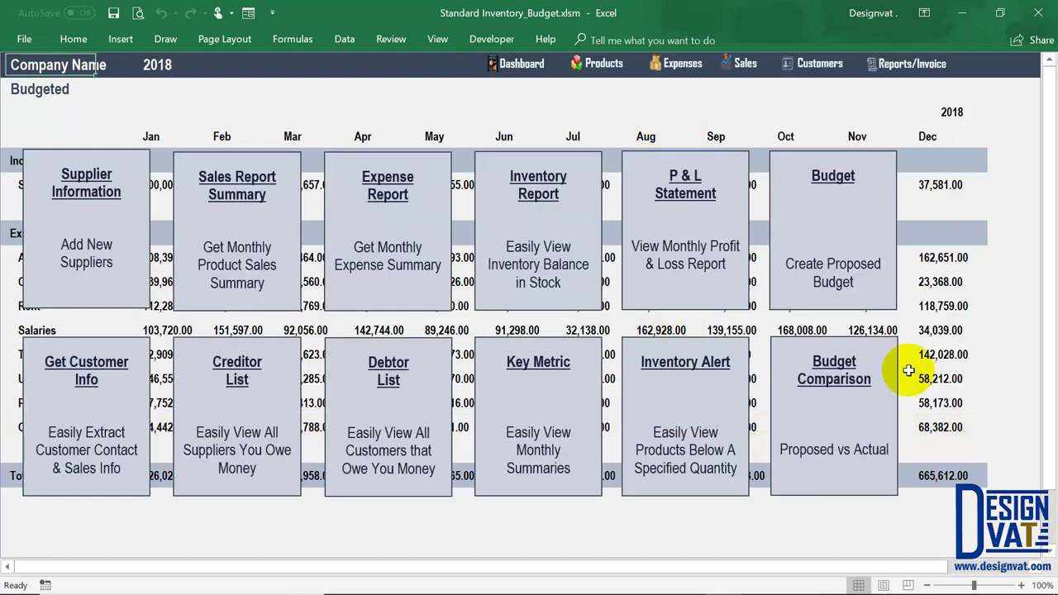
Review the August 2018 Other budget and Advertising's 10,000.00 actual, then go back to reports
click(851, 381)
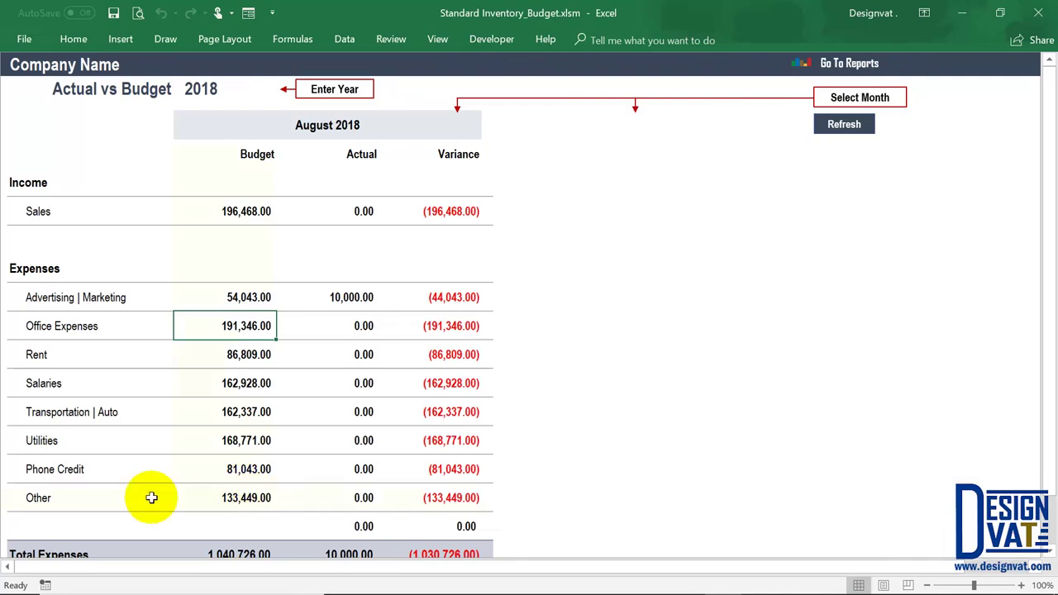
click(256, 501)
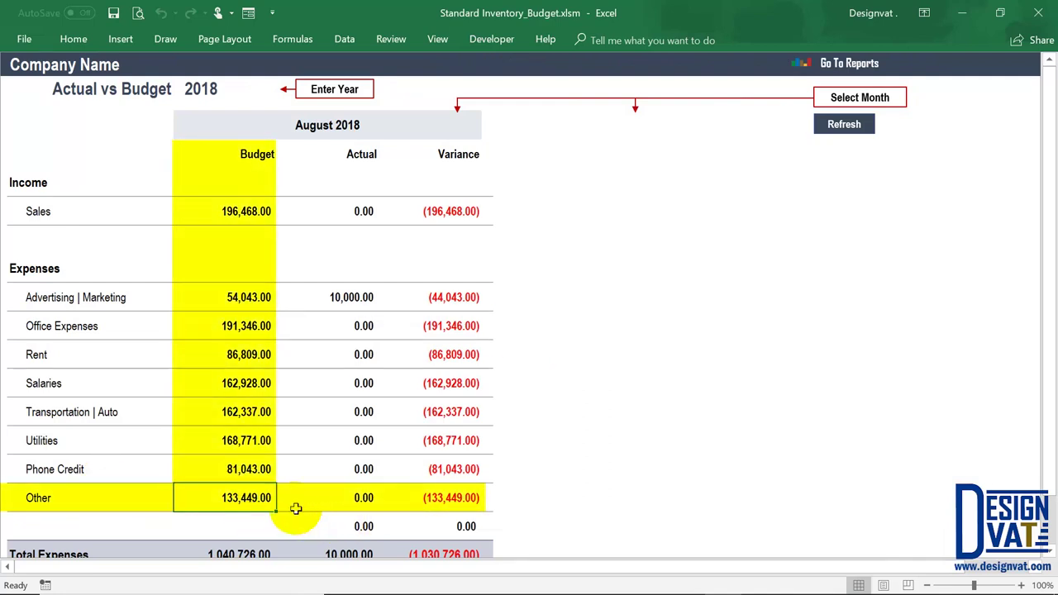
click(248, 500)
click(362, 160)
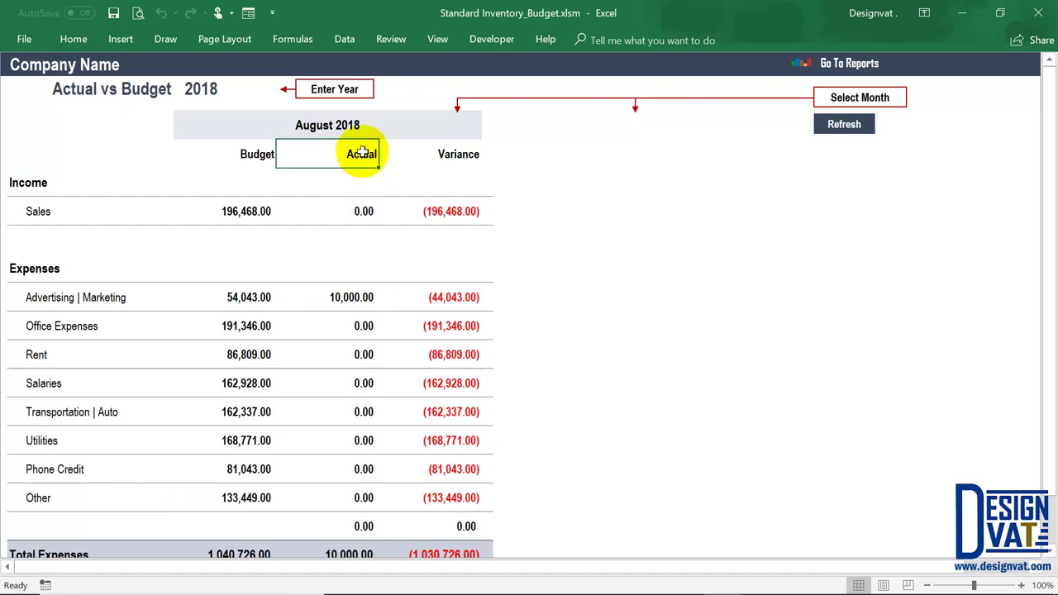
click(357, 304)
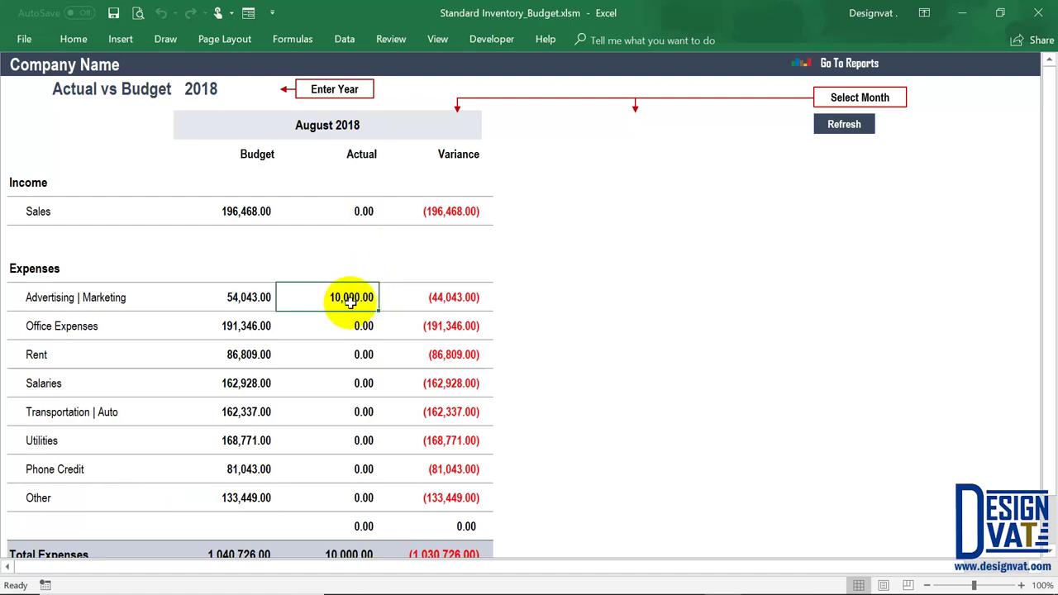
click(120, 299)
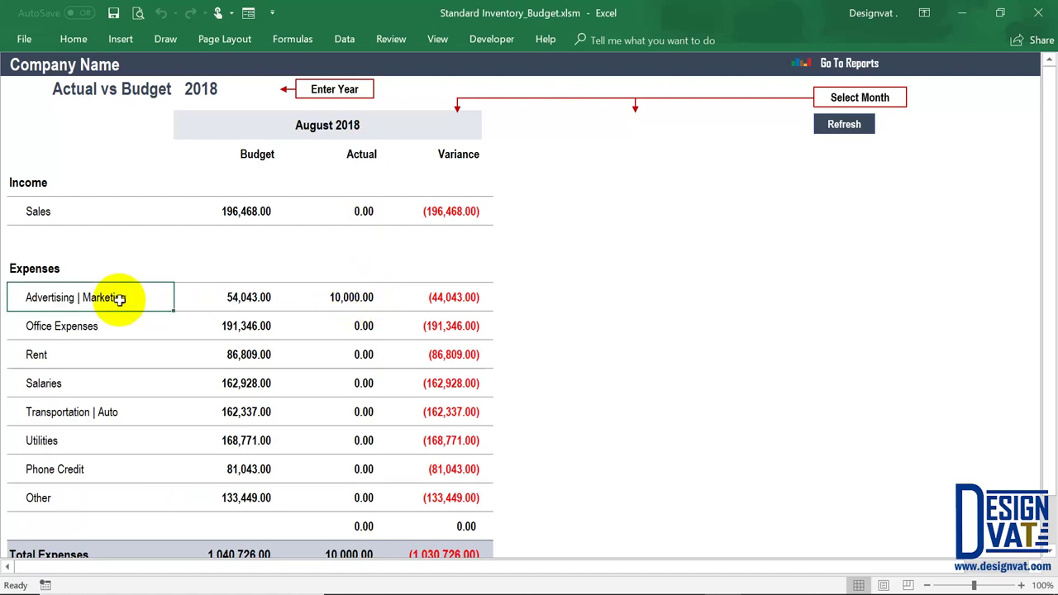
click(856, 64)
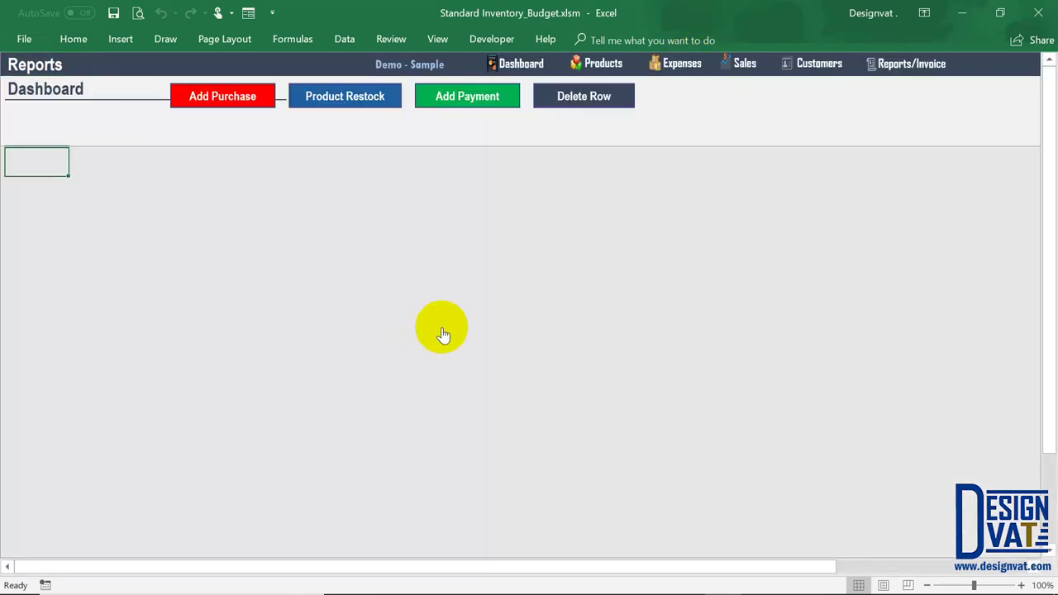
On the Expense sheet, start a new purchase dated 1-08-2018
click(443, 334)
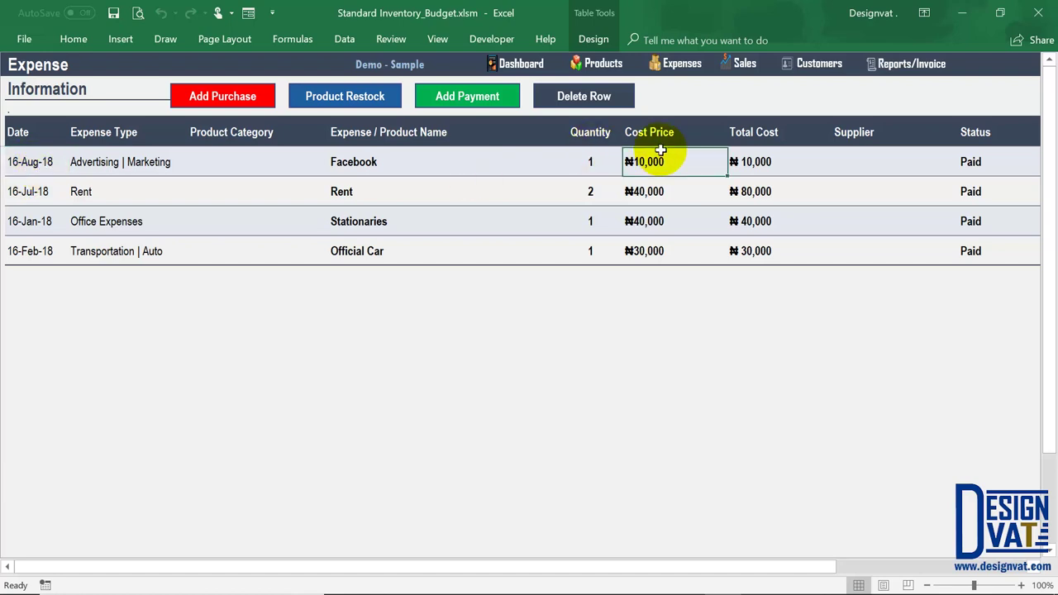
click(366, 164)
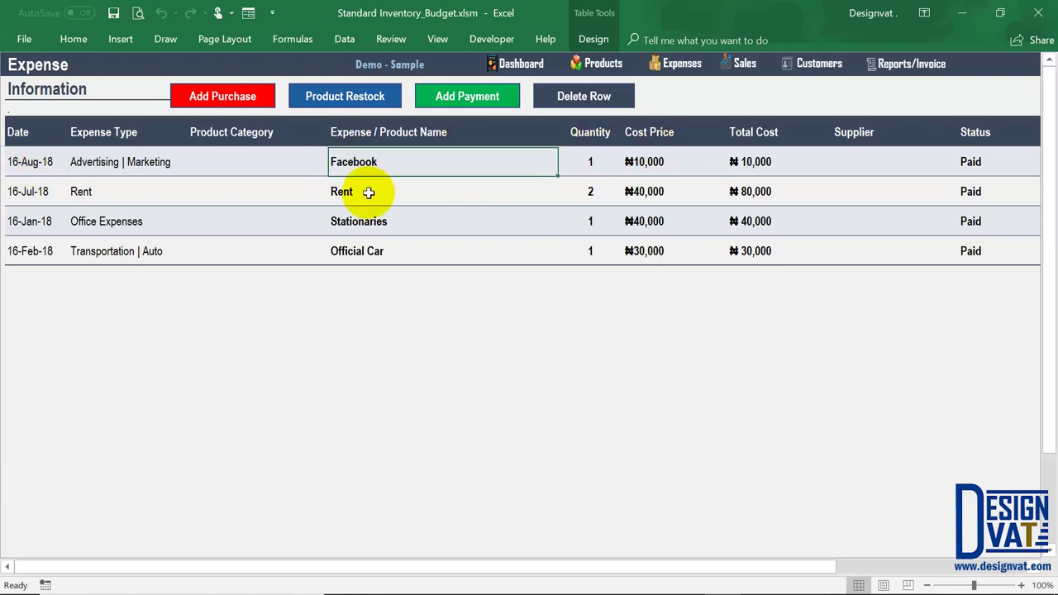
click(215, 96)
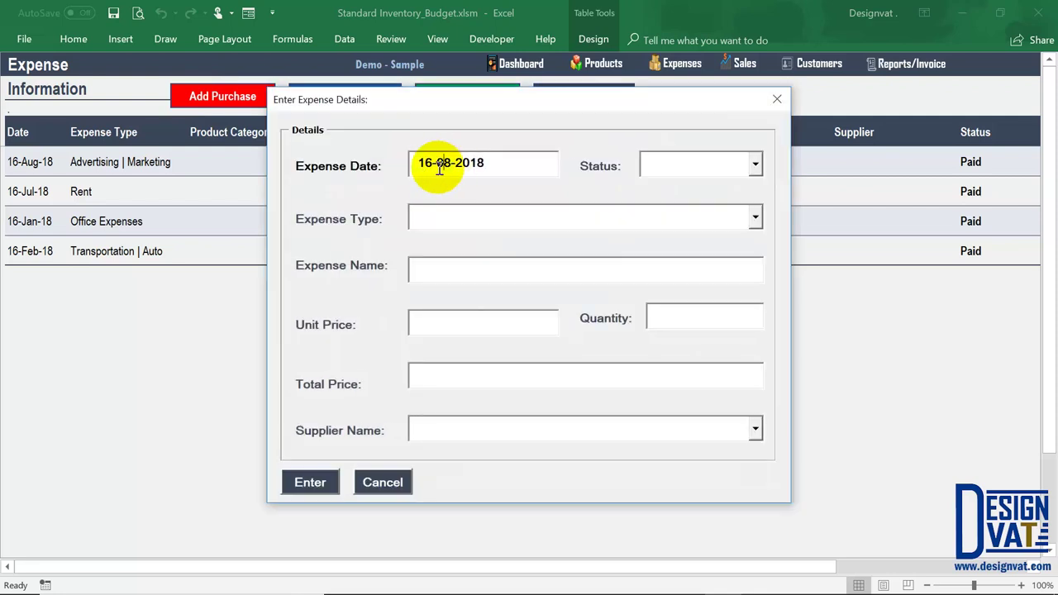
double_click(429, 162)
text(20)
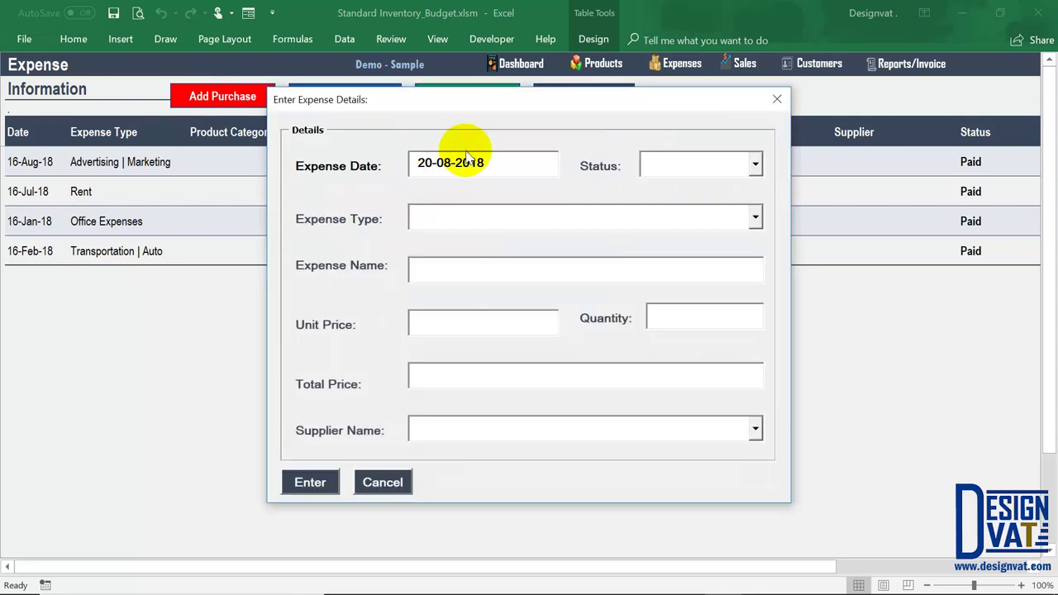
double_click(442, 162)
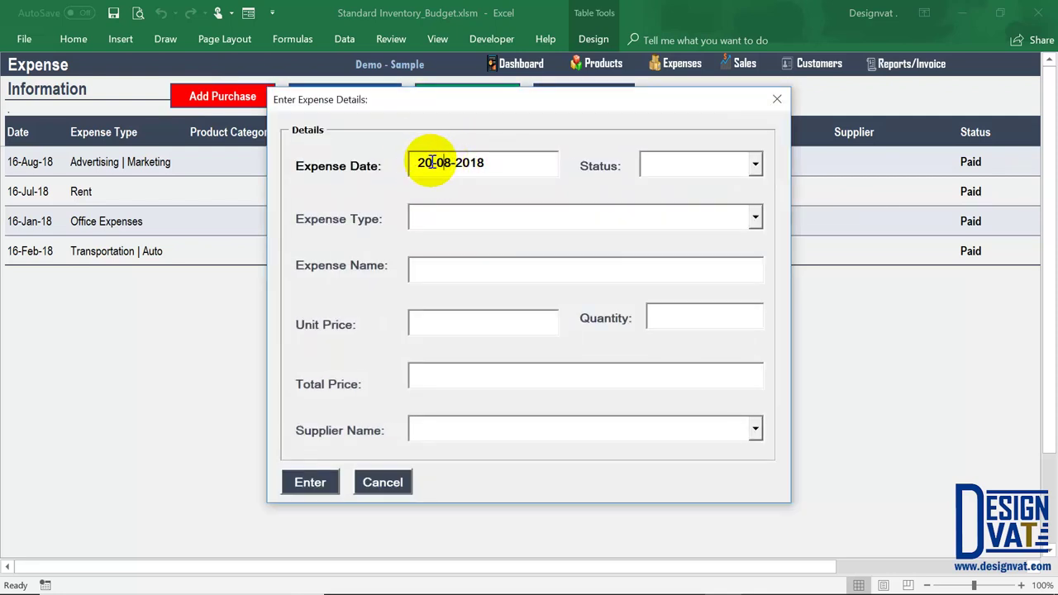
double_click(422, 162)
text(1)
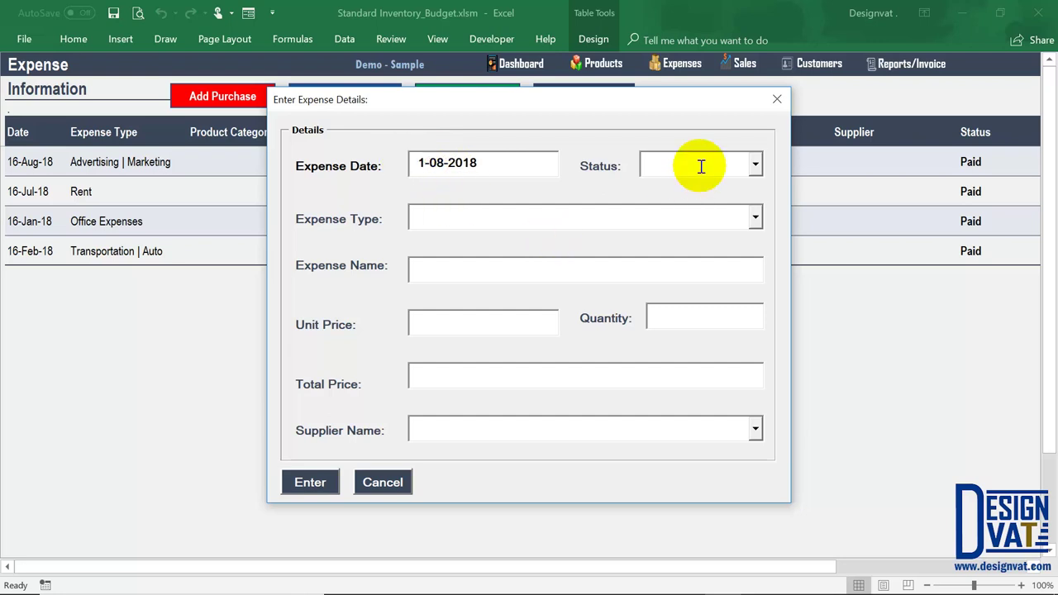
Set it as a paid Rent expense named Office Rent and submit it
click(701, 166)
click(756, 218)
click(545, 271)
click(543, 271)
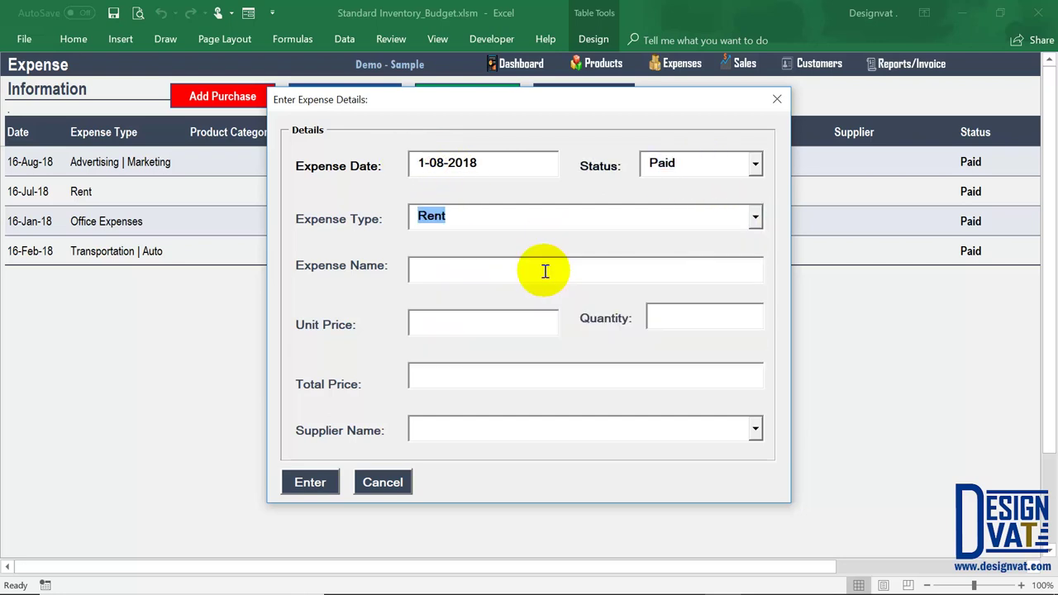
text(Office Rent)
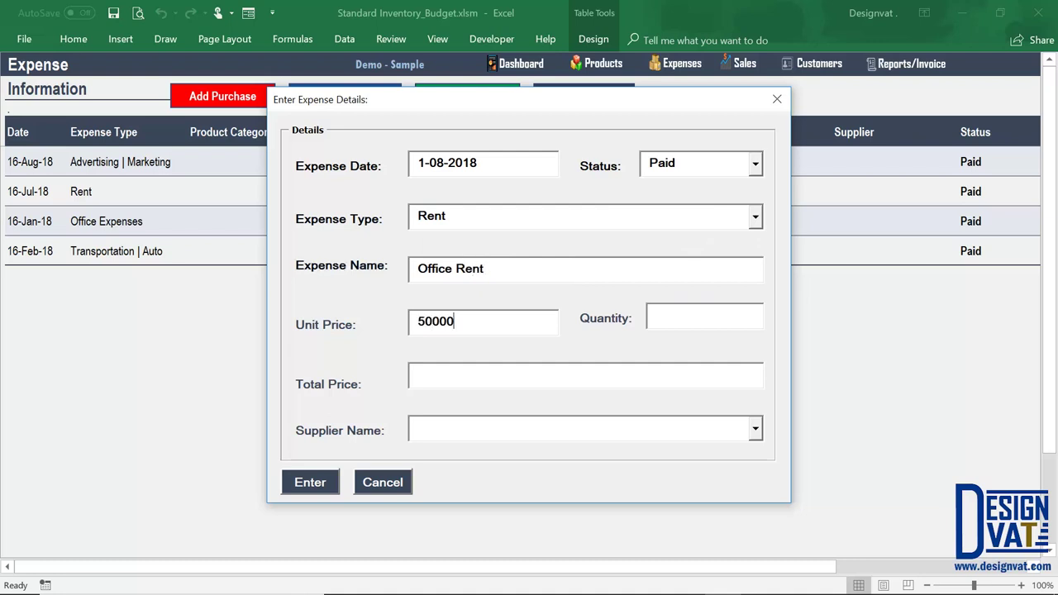
click(329, 491)
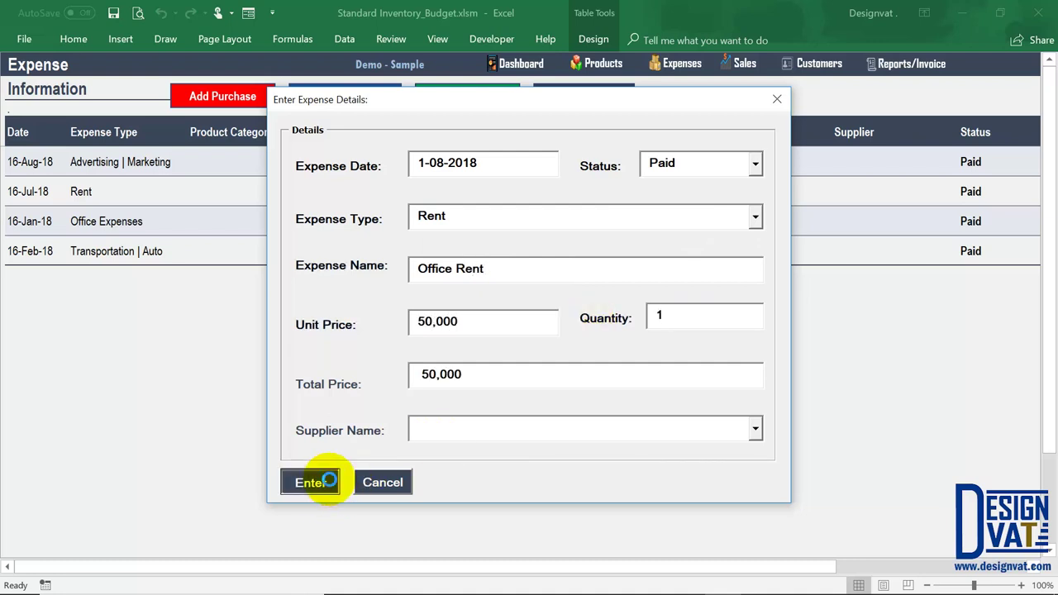
click(529, 357)
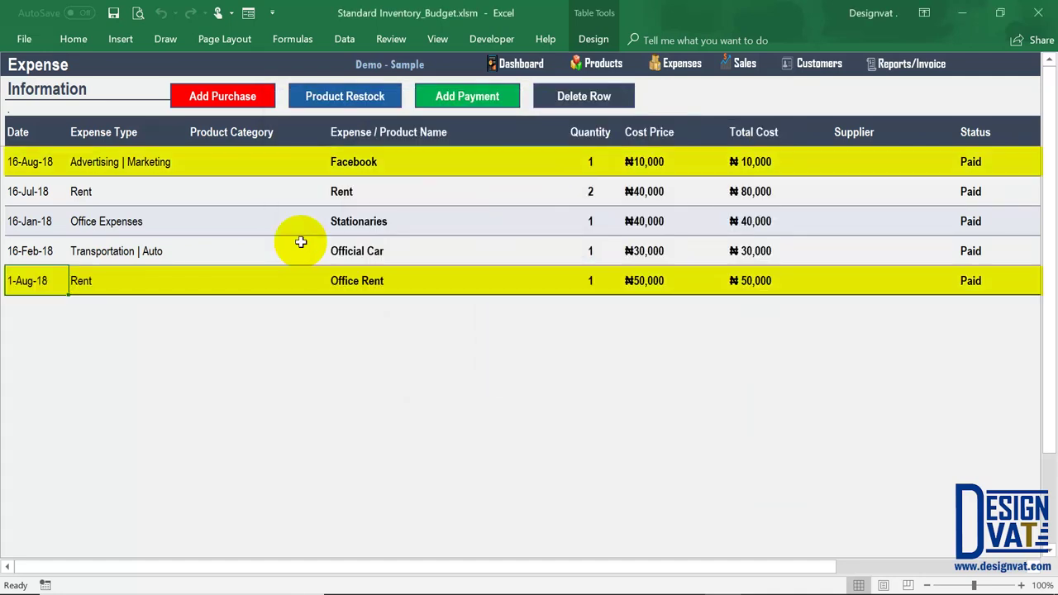
Review the dates and types in the expense table, then go to the reports dashboard
drag(52, 281, 43, 162)
click(94, 162)
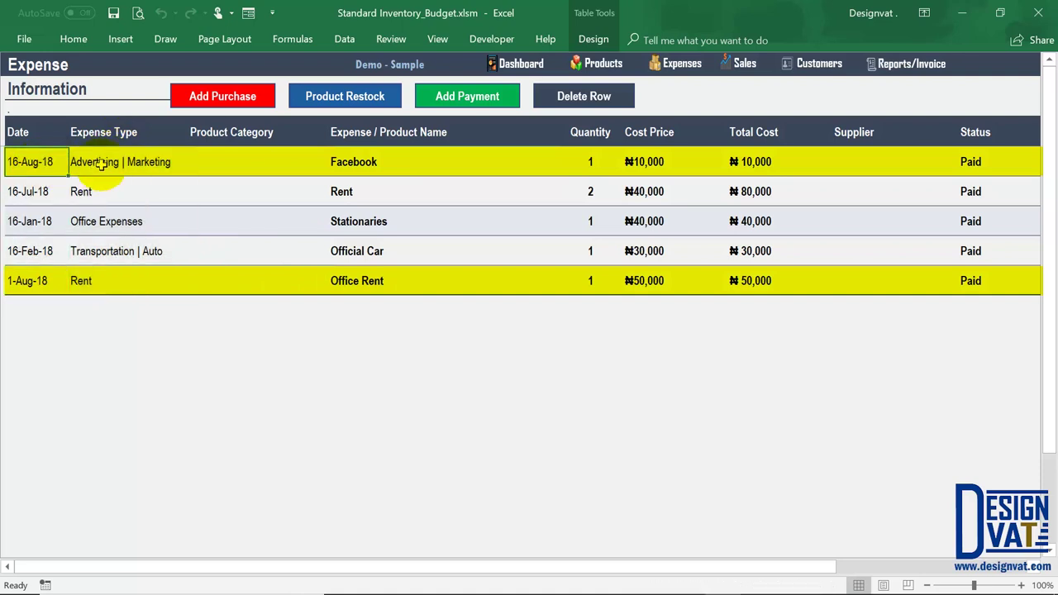
click(901, 64)
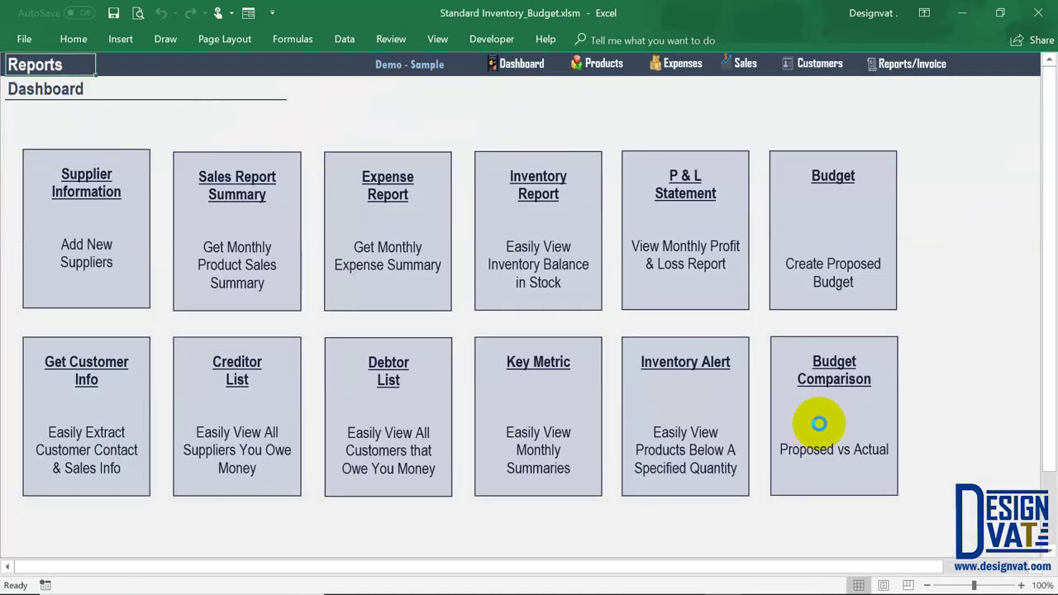
Confirm the Budget Comparison shows Rent actual 50,000.00 and Advertising 10,000.00, then return to reports
click(818, 423)
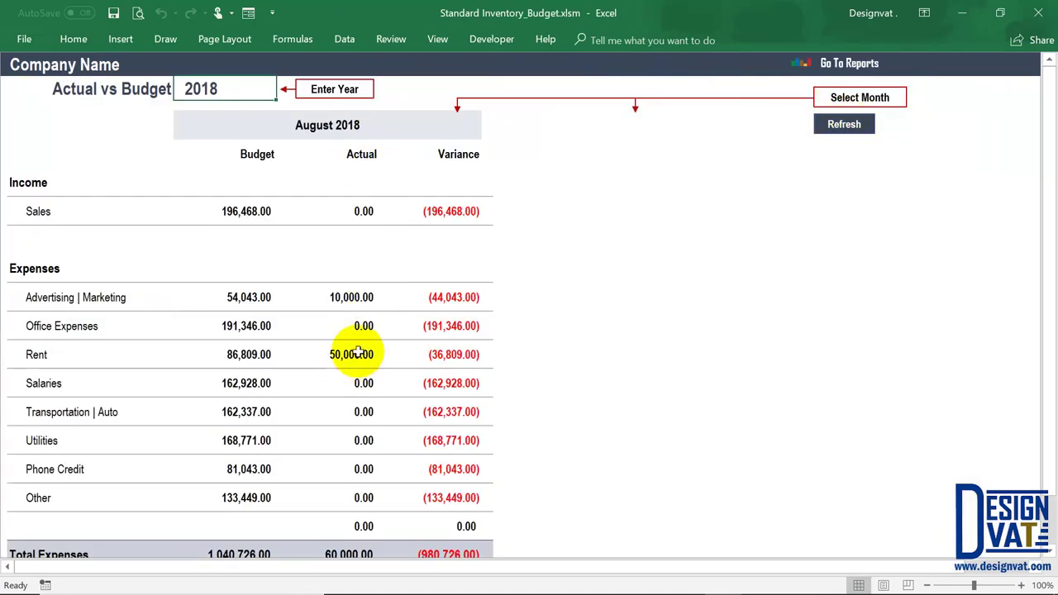
click(354, 355)
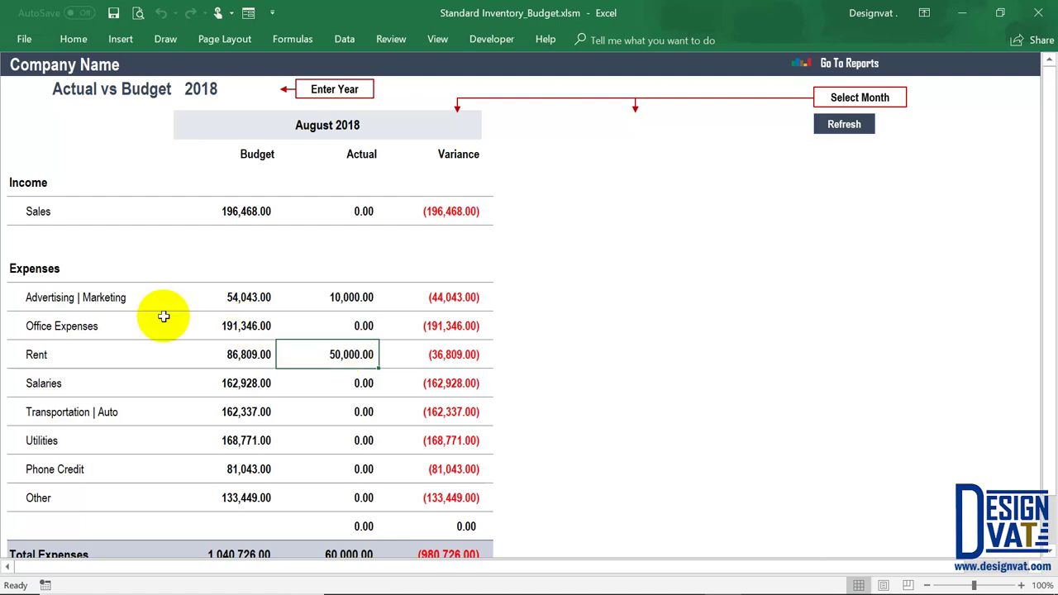
click(97, 297)
click(341, 303)
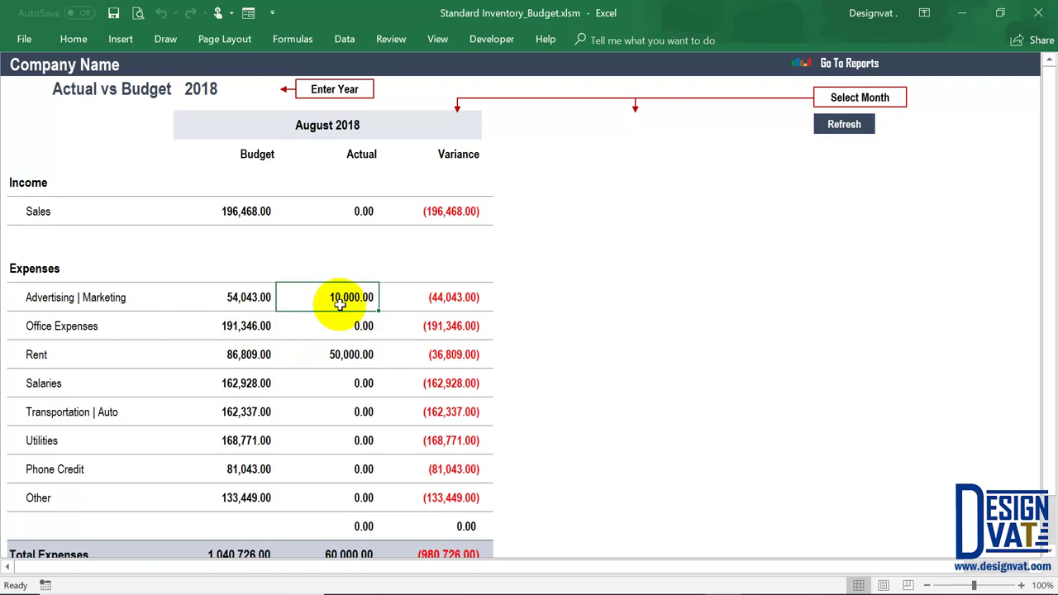
click(845, 64)
Add a paid 2-08-2018 Advertising | Marketing expense for Twitter at ₦30,000 × 1
click(675, 73)
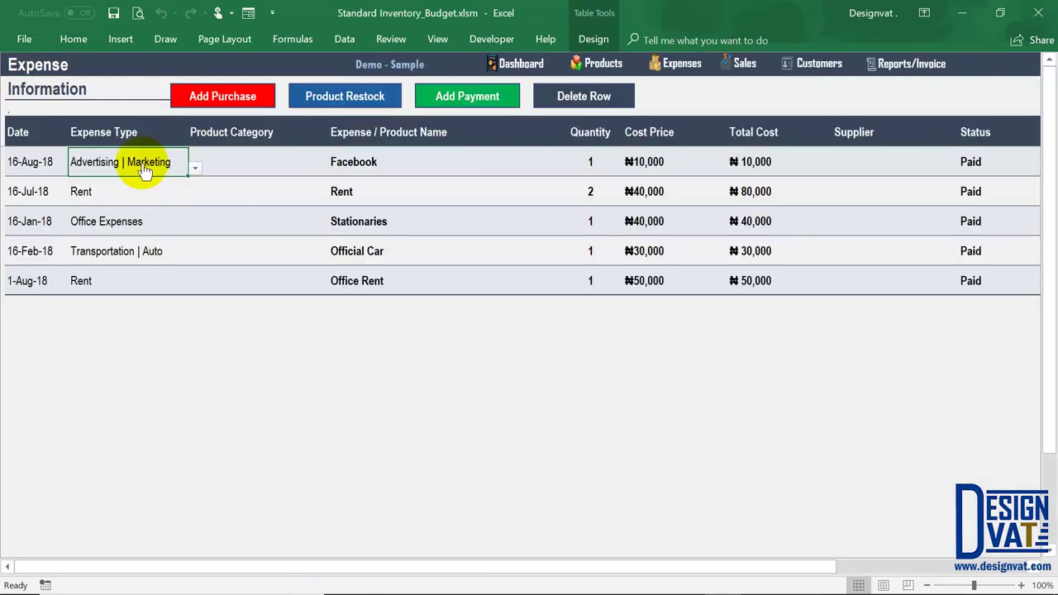
click(642, 153)
click(265, 105)
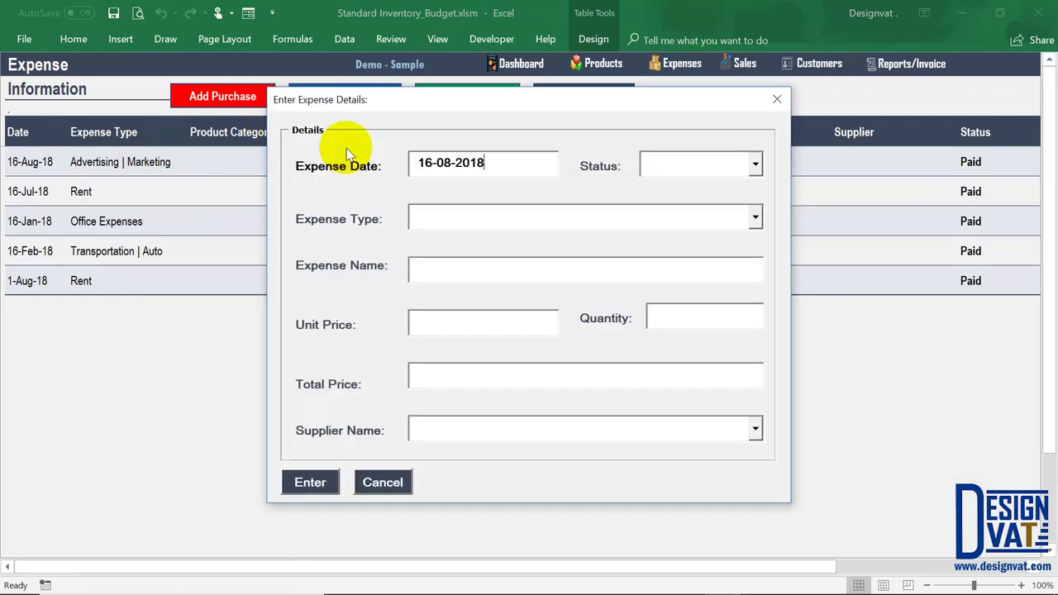
click(428, 162)
key(BackSpace)
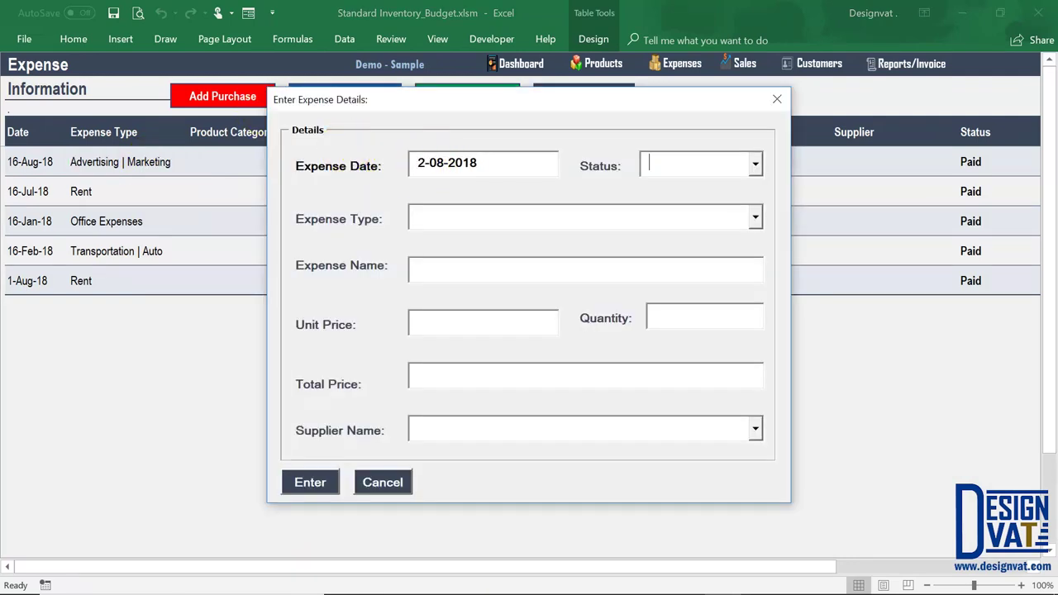
key(Tab)
text(A)
key(Tab)
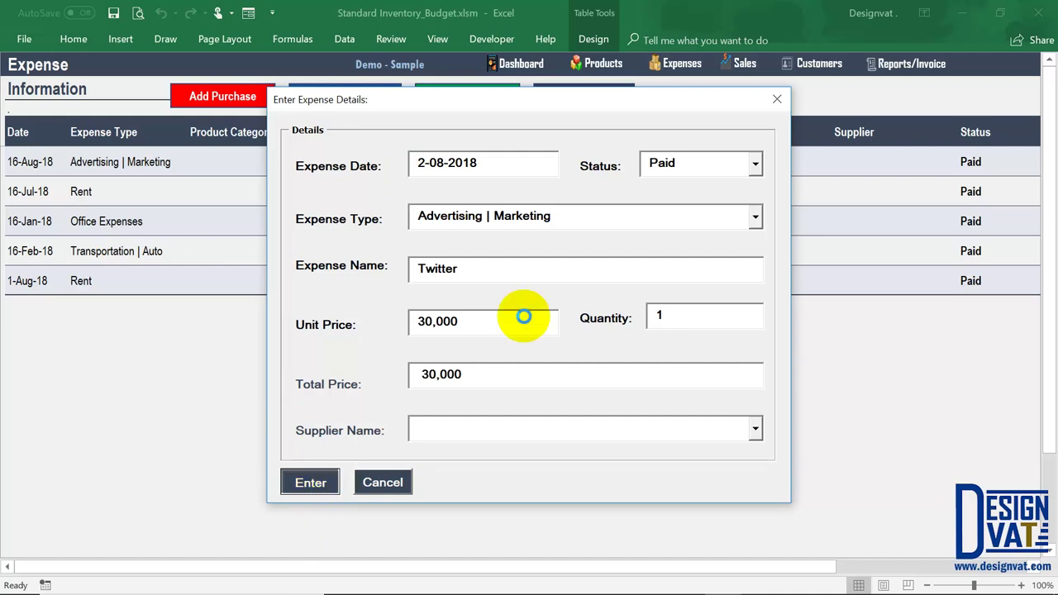
key(Return)
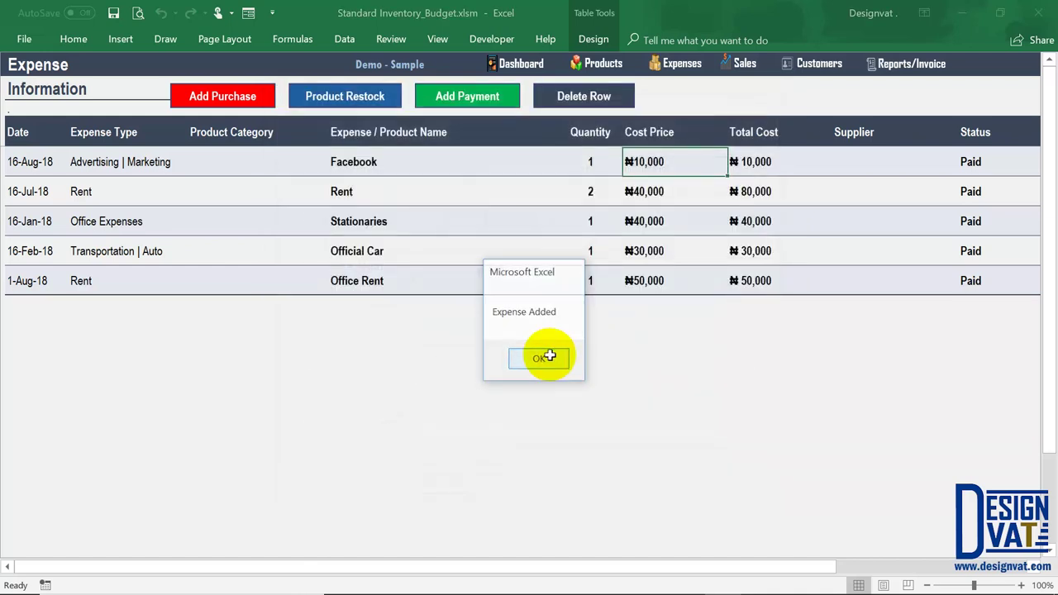
Dismiss the Expense Added confirmation and open the Budget Comparison report
click(539, 358)
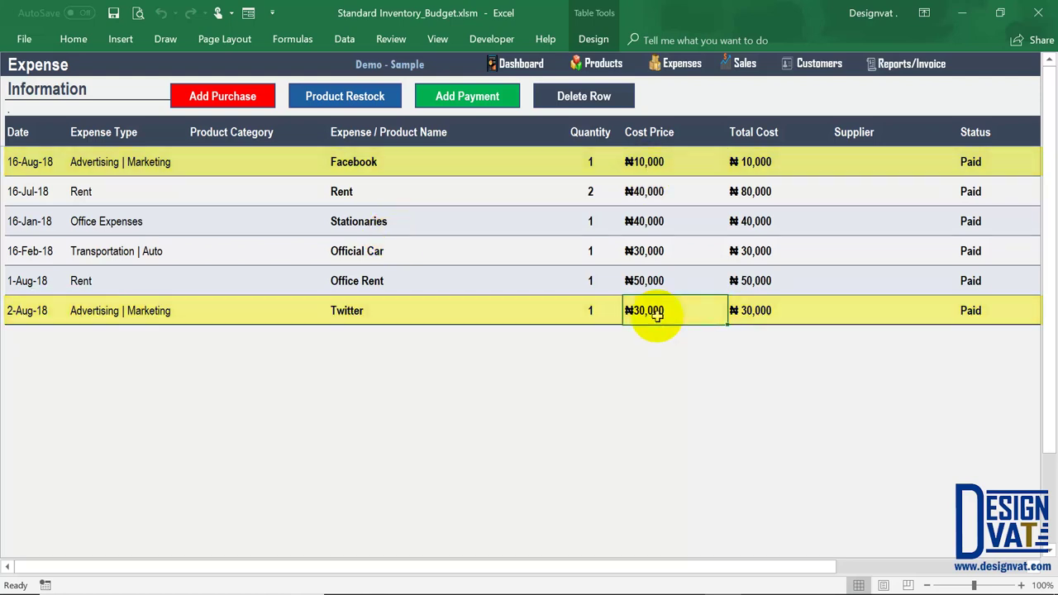
click(909, 66)
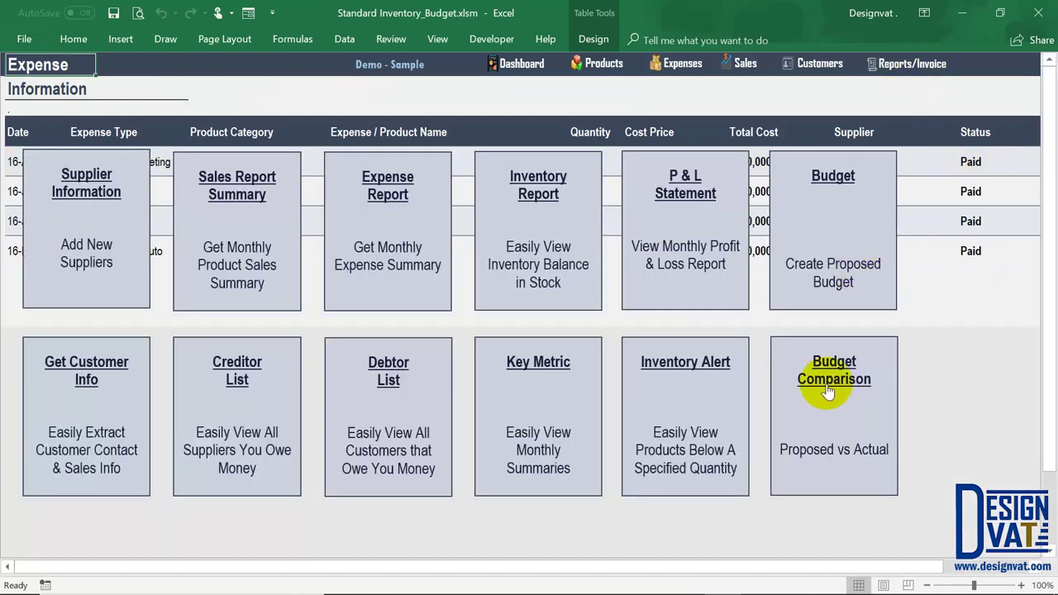
click(828, 392)
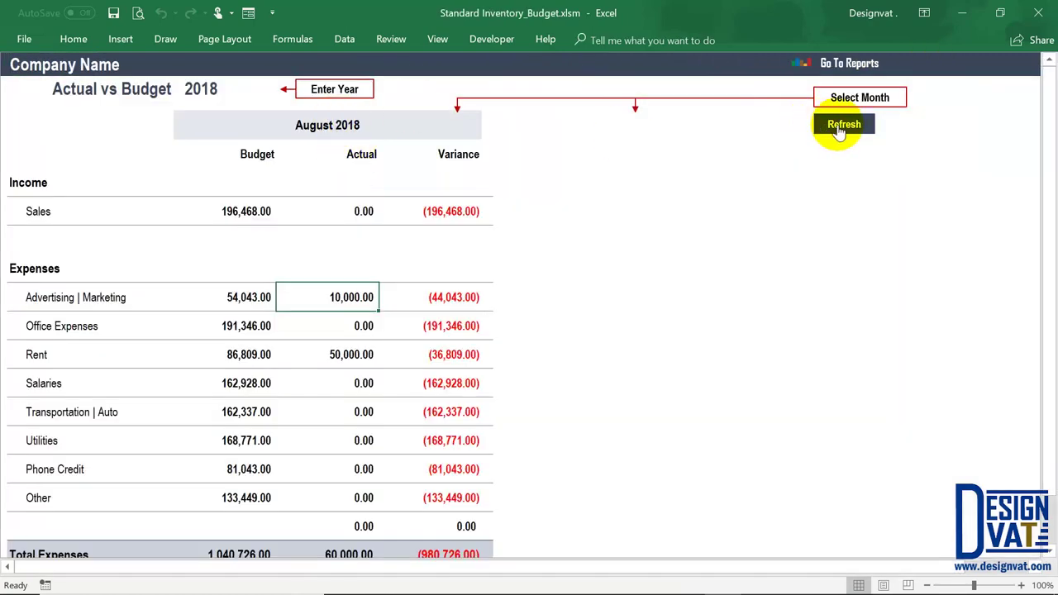
Enter 40000 as August's Advertising | Marketing actual and check its (14,043.00) variance
click(343, 295)
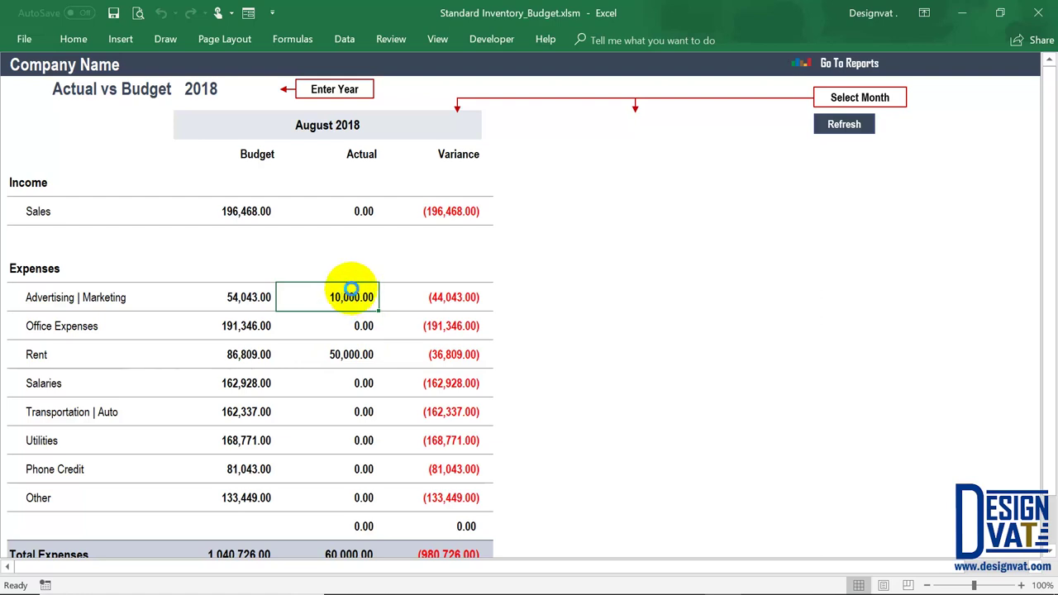
text(40000)
key(Return)
click(347, 297)
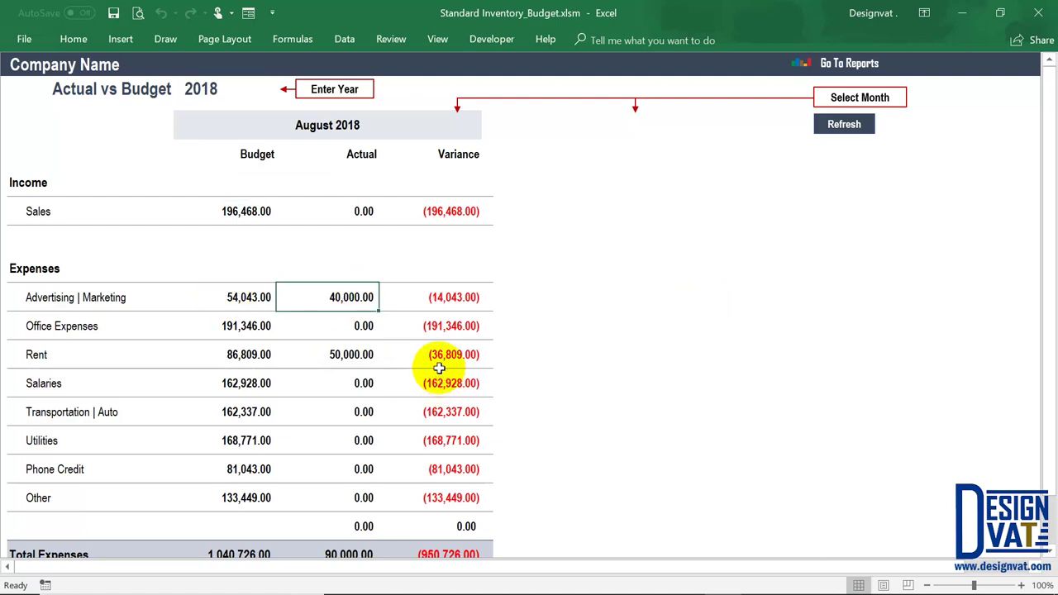
click(444, 298)
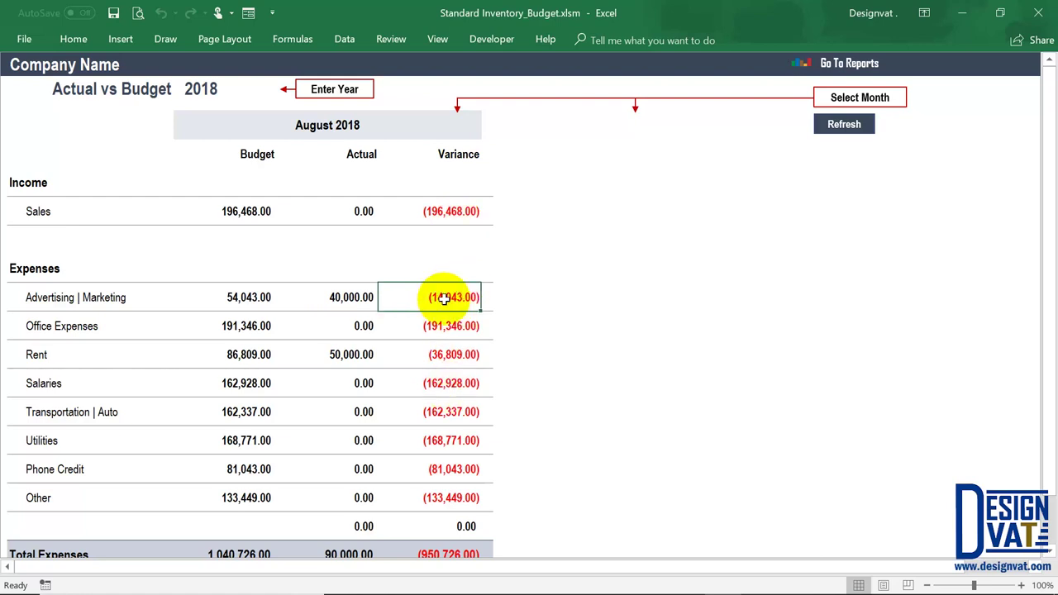
click(241, 300)
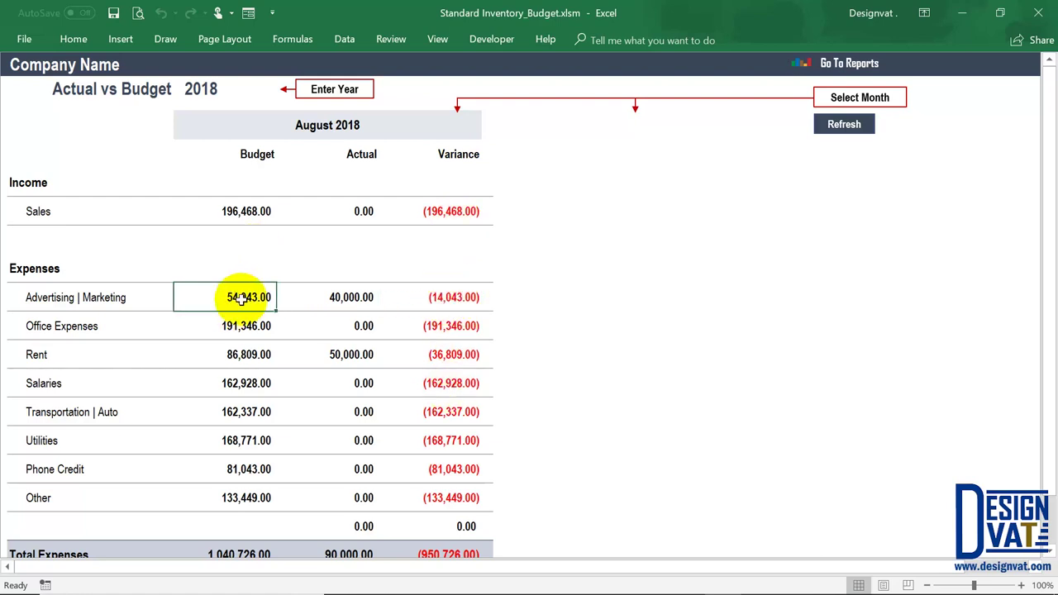
click(335, 298)
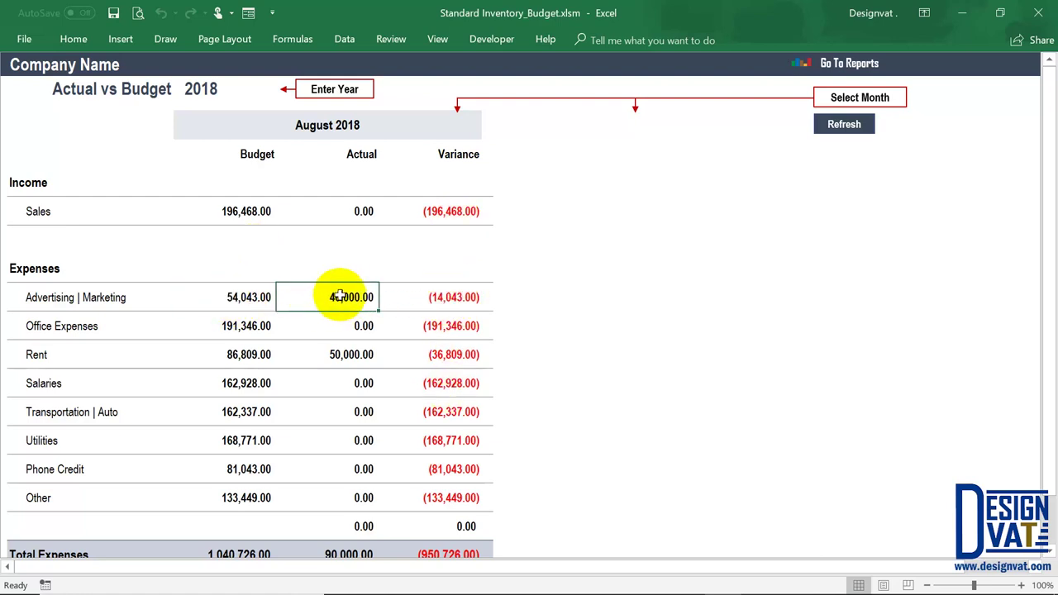
Check the Sales figures and the Total Expenses variance with actual expenses at 90,000.00
click(248, 211)
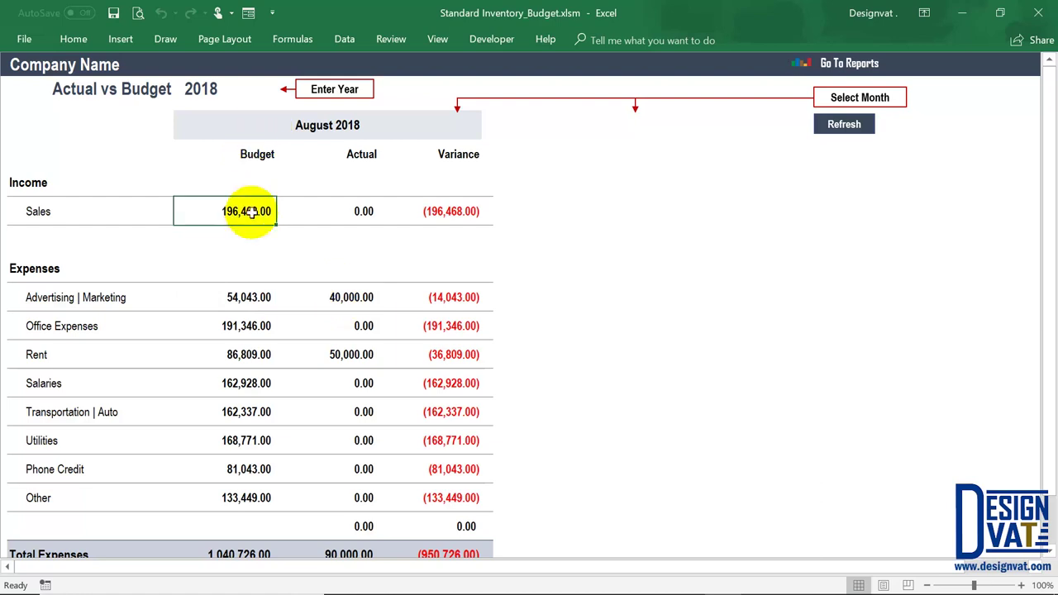
click(356, 211)
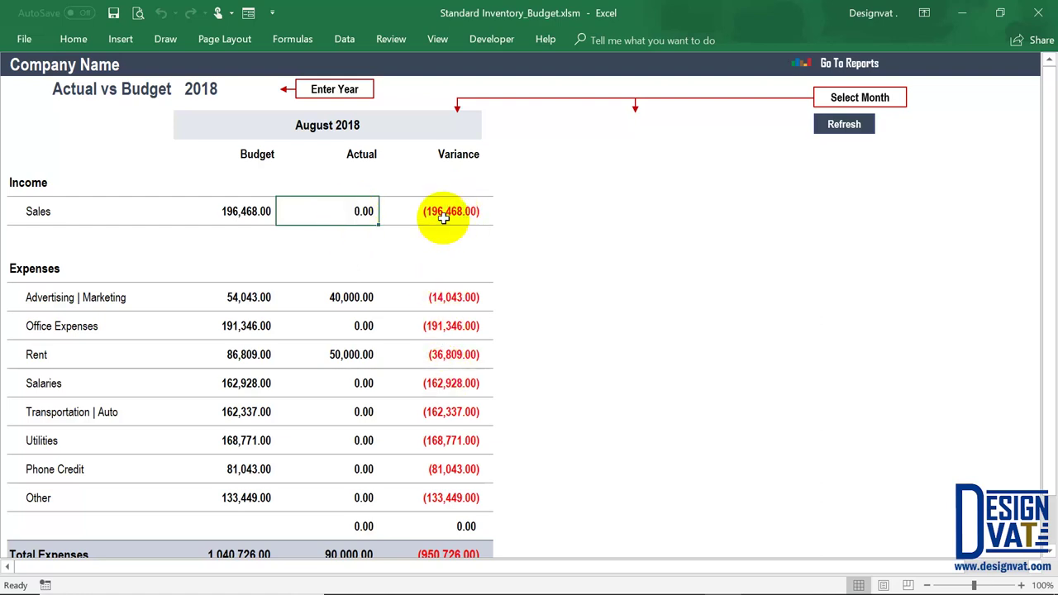
click(350, 297)
click(422, 297)
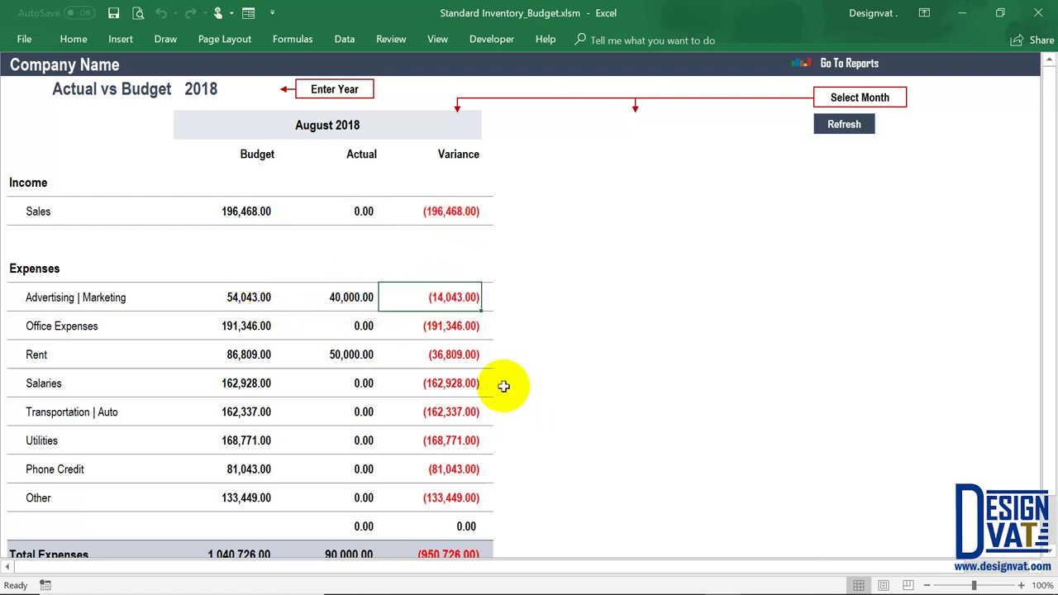
scroll(488, 406, down, 2)
click(447, 410)
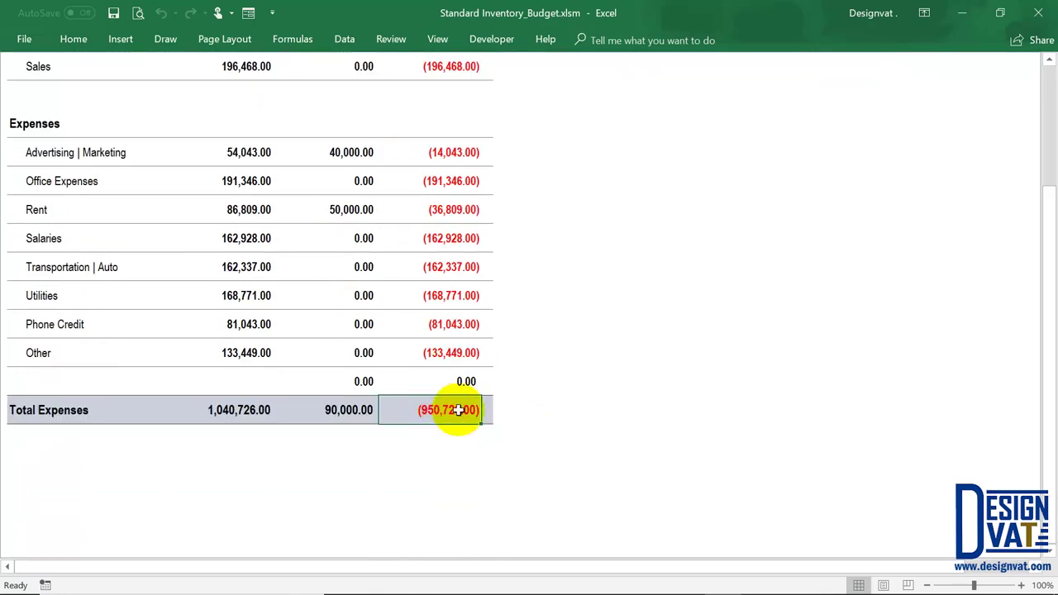
scroll(441, 388, up, 2)
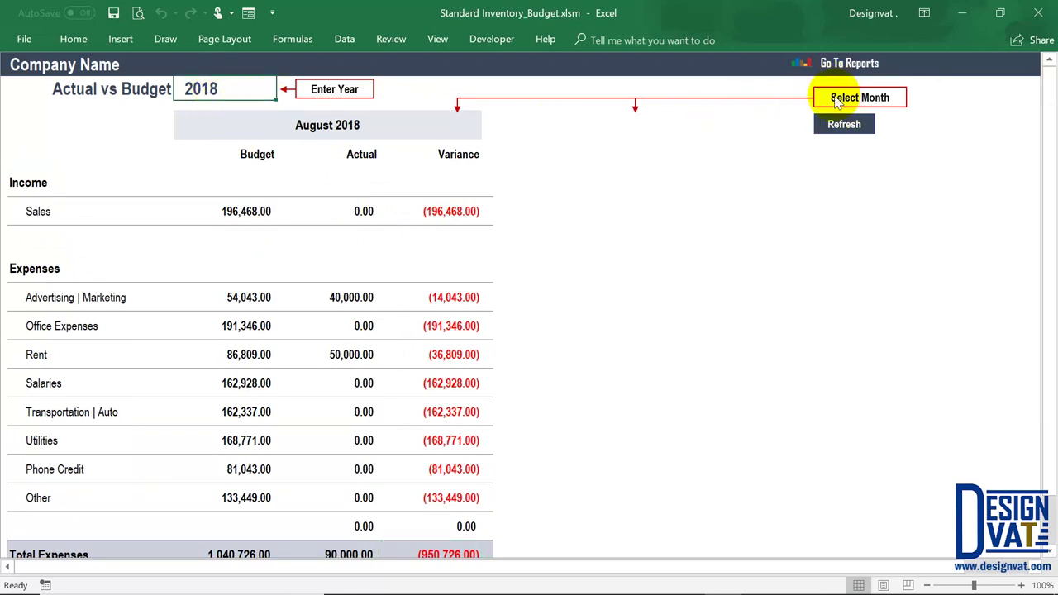
Set the first comparison month to July 2018 and the second to August 2018
click(630, 125)
click(806, 131)
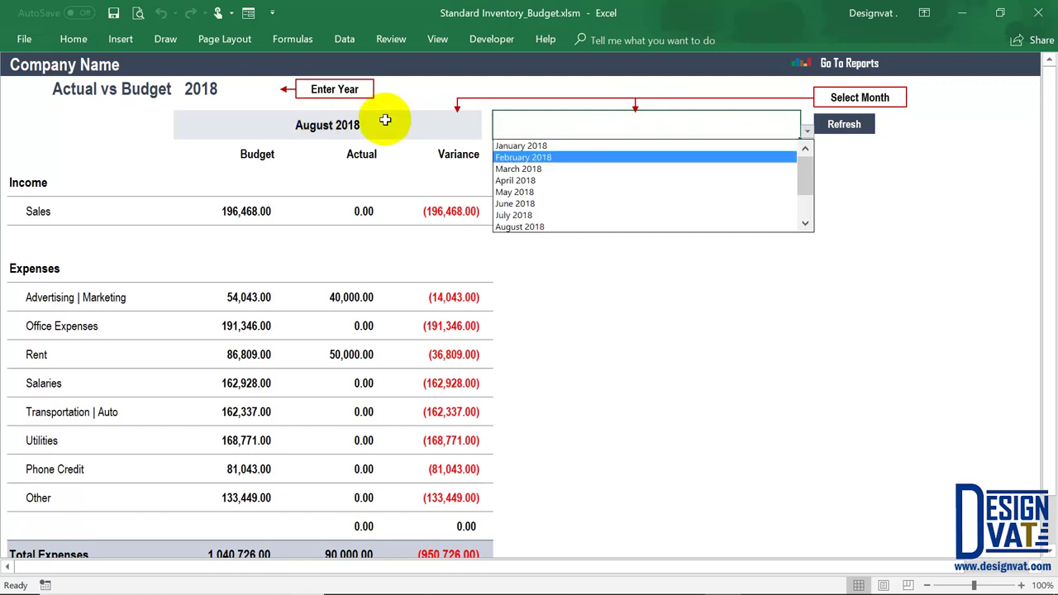
click(476, 133)
click(454, 129)
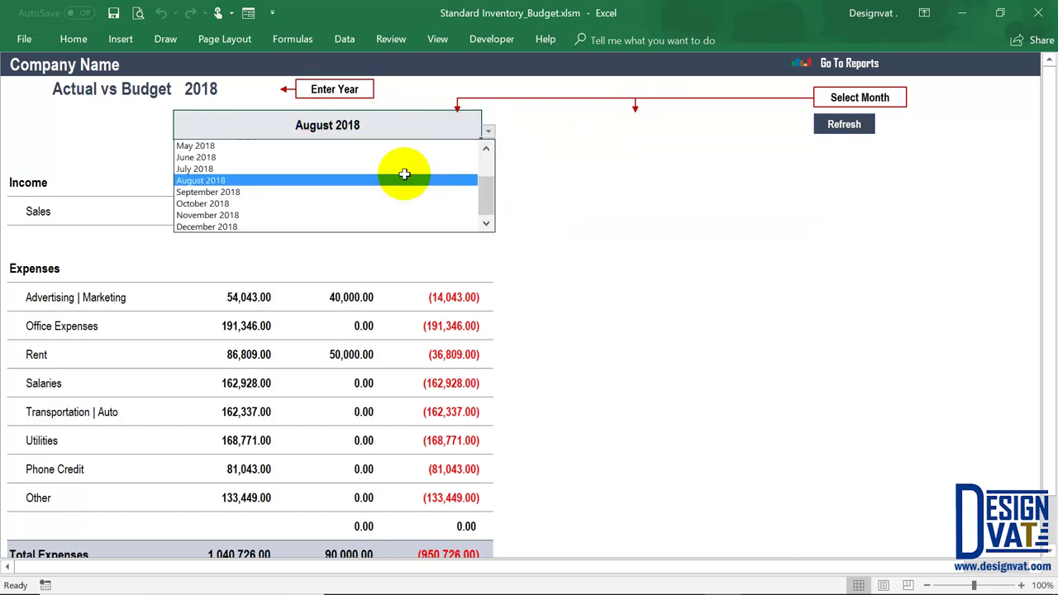
click(379, 167)
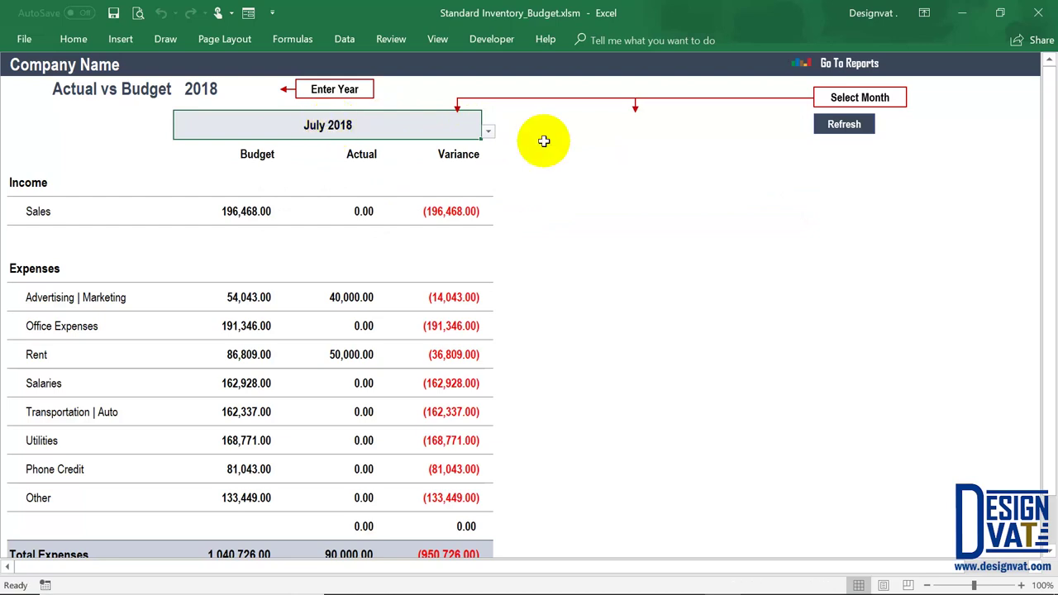
click(792, 131)
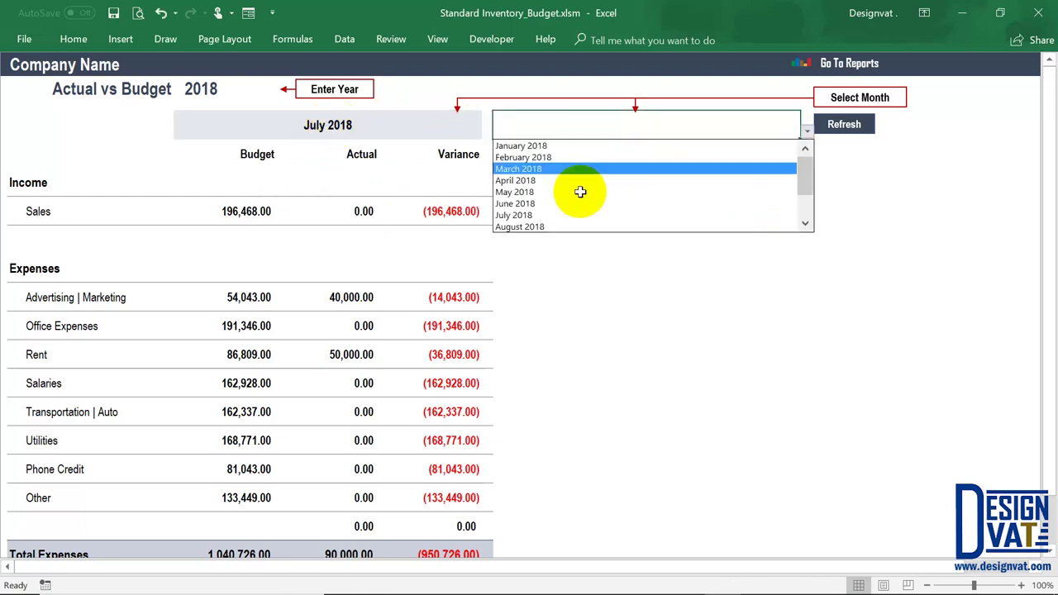
click(529, 226)
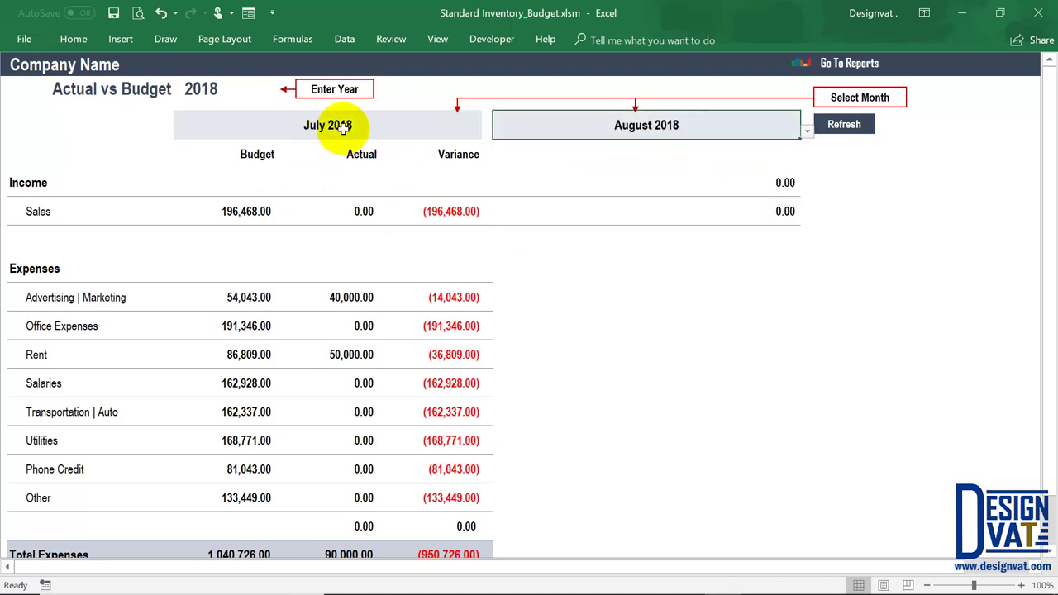
Refresh the comparison and check July 2018's Rent actual of 80,000.00
click(305, 130)
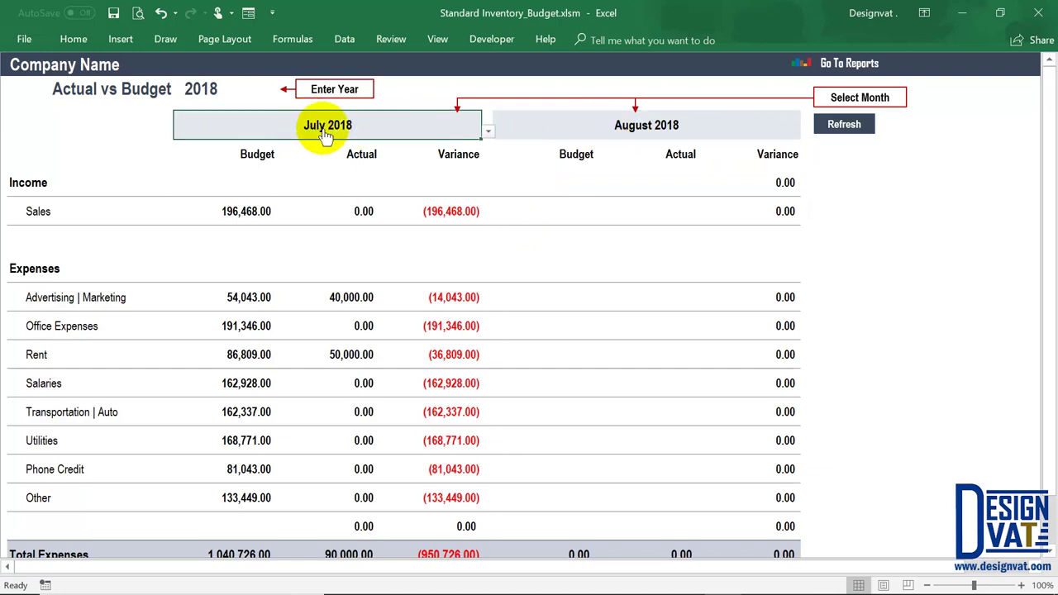
click(630, 119)
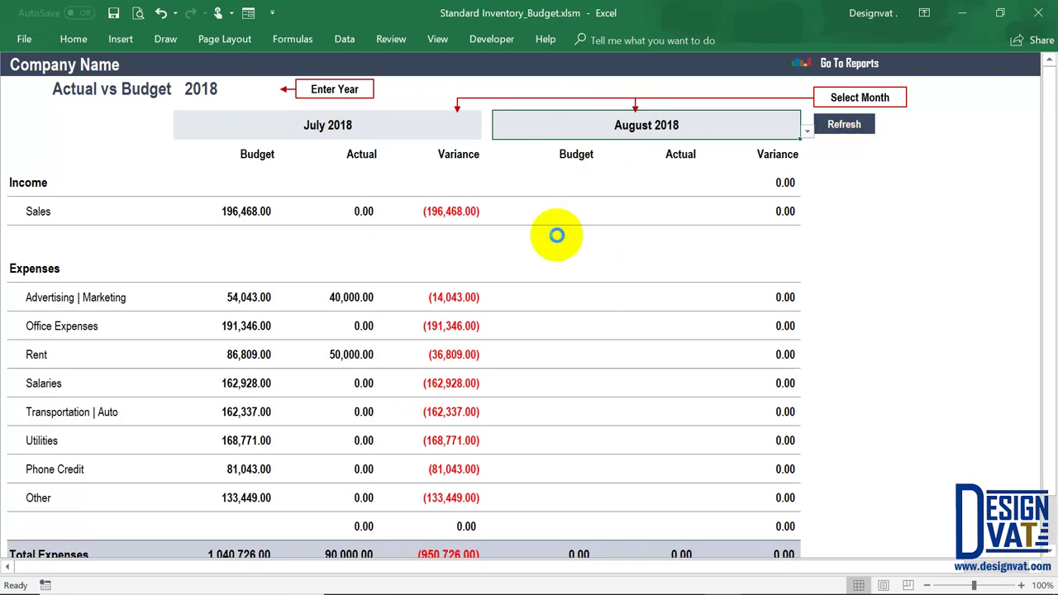
click(309, 131)
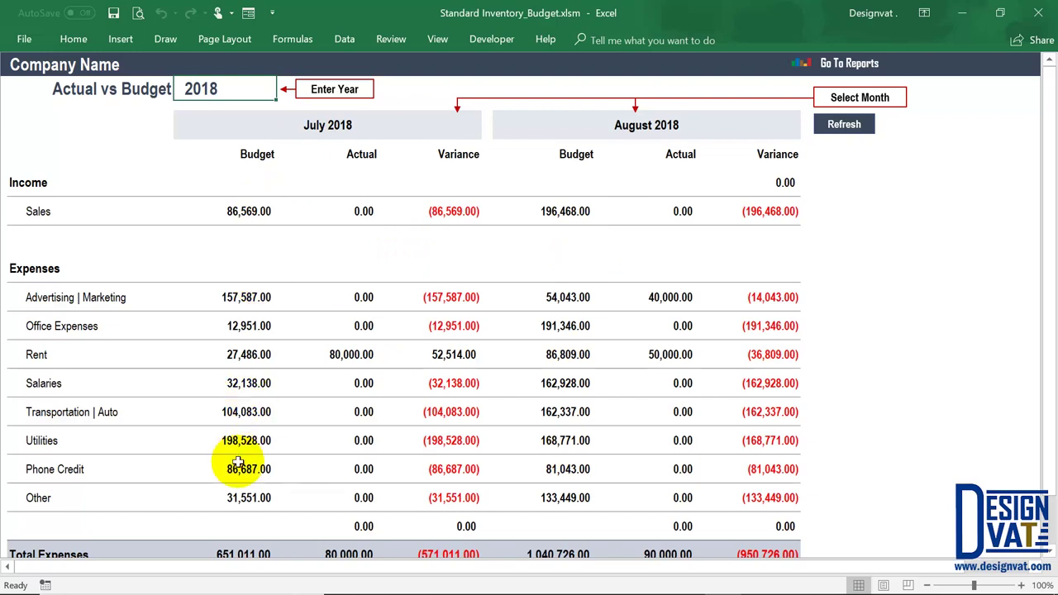
click(339, 121)
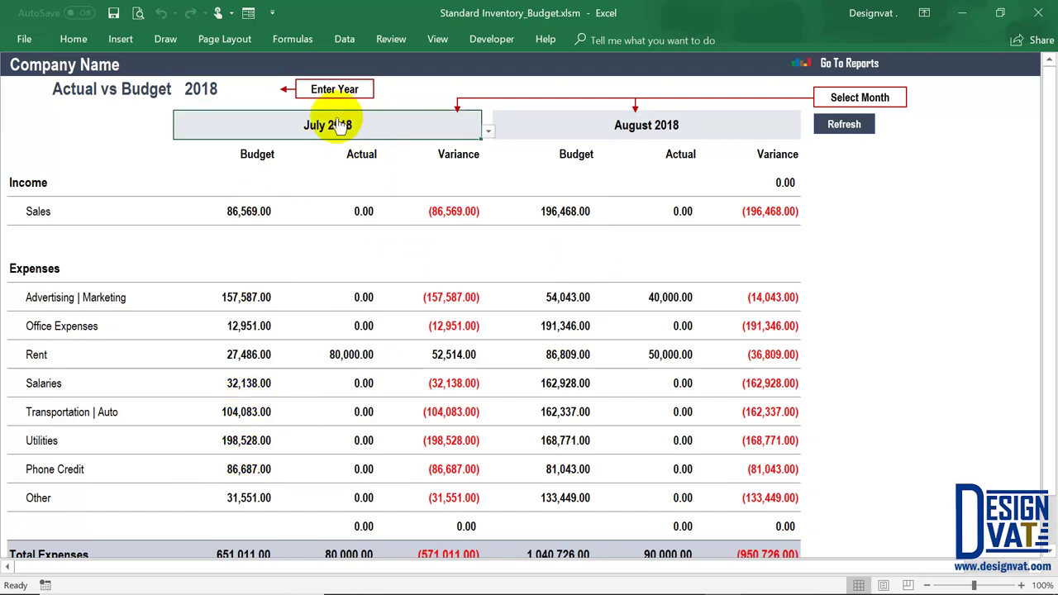
click(353, 357)
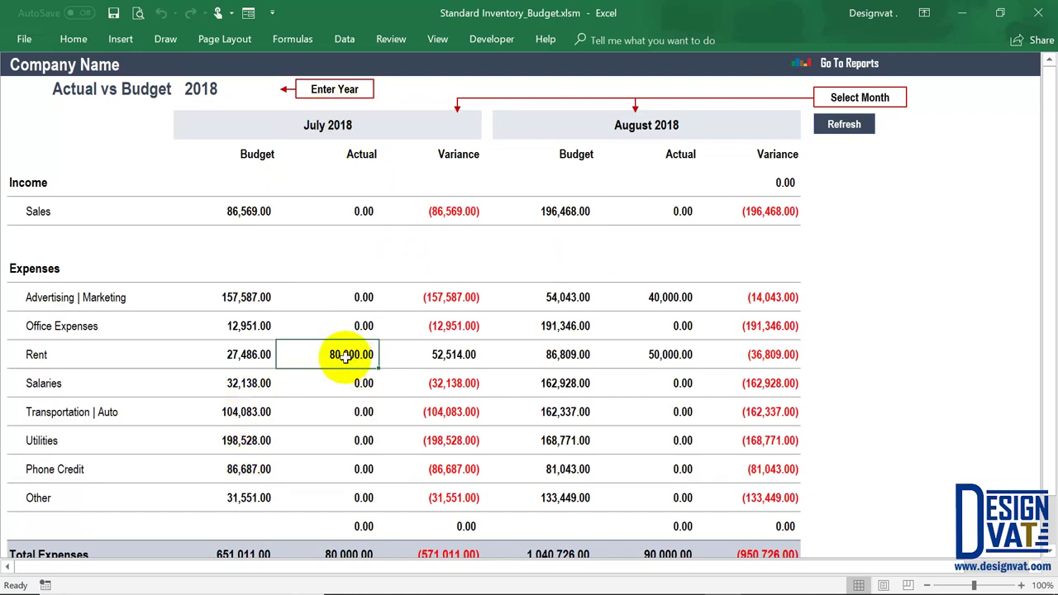
click(38, 358)
click(339, 128)
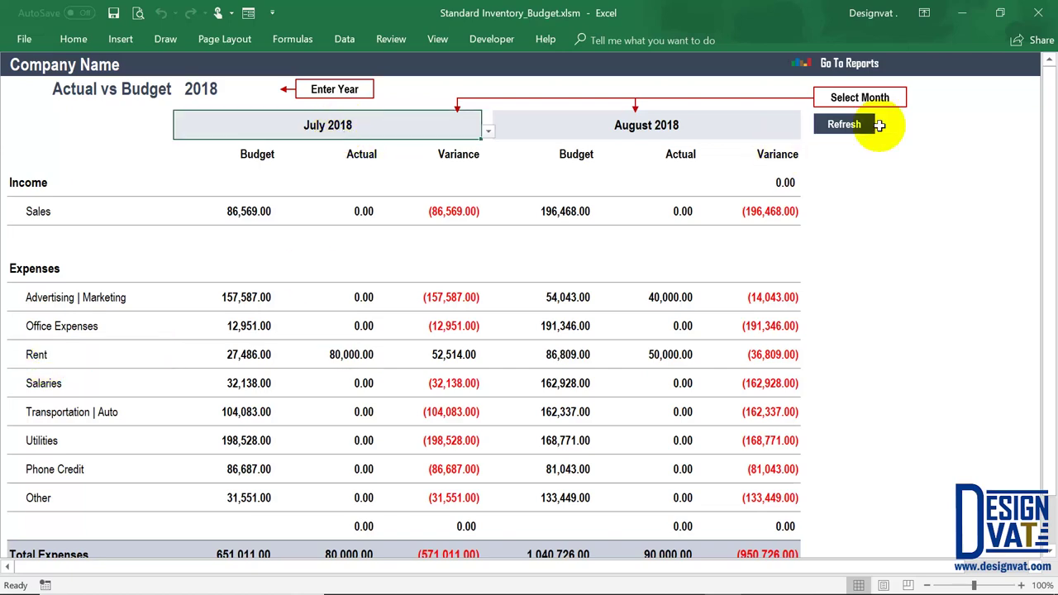
click(860, 64)
Log a paid 16-Jul-18 Advertising | Marketing Twitter expense of ₦30,000
click(682, 63)
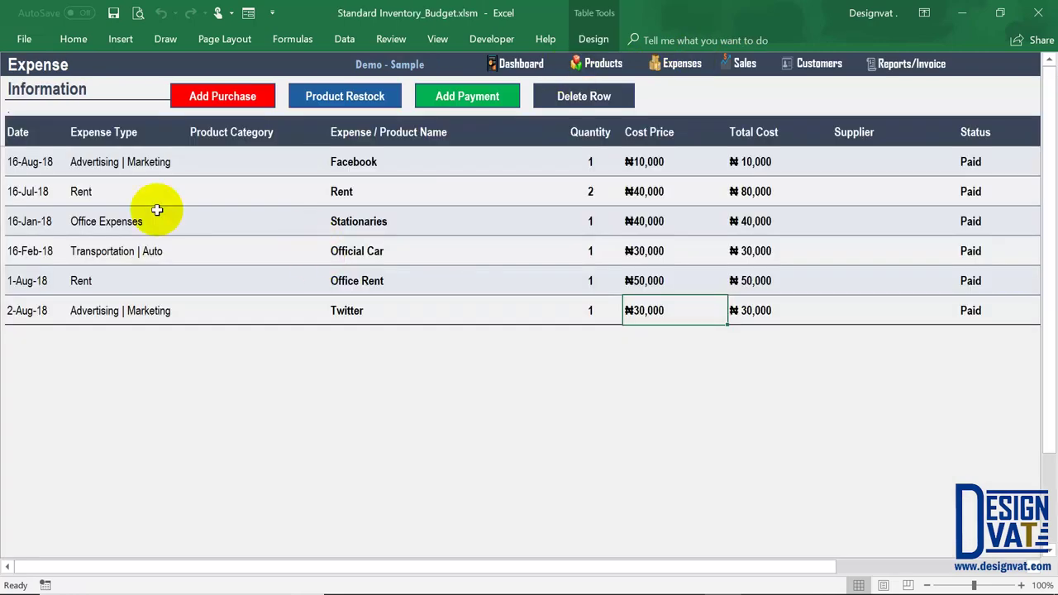
click(43, 191)
click(740, 189)
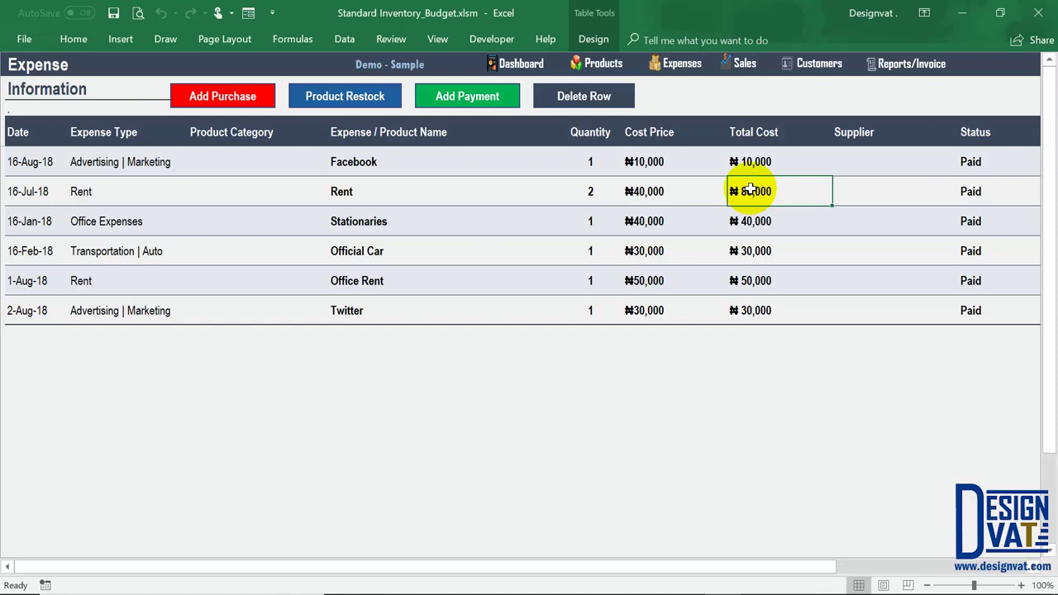
click(226, 100)
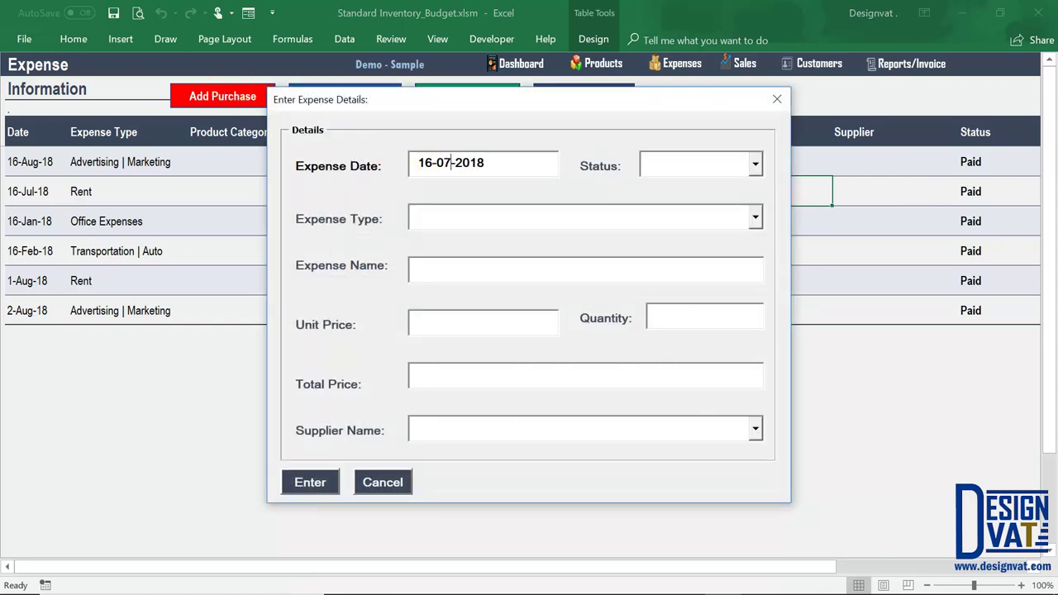
text(A)
key(Tab)
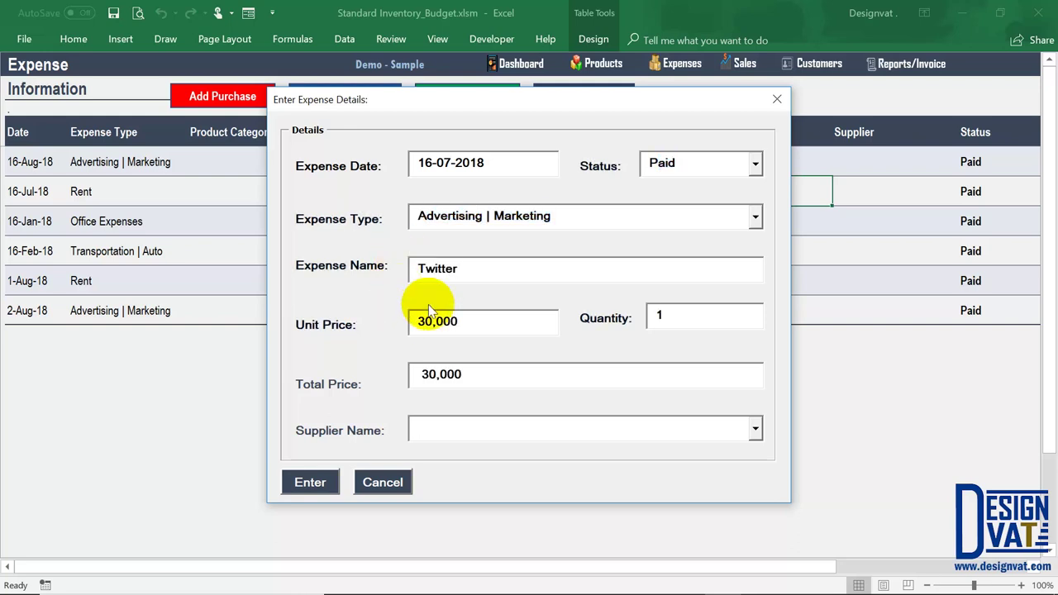
click(310, 480)
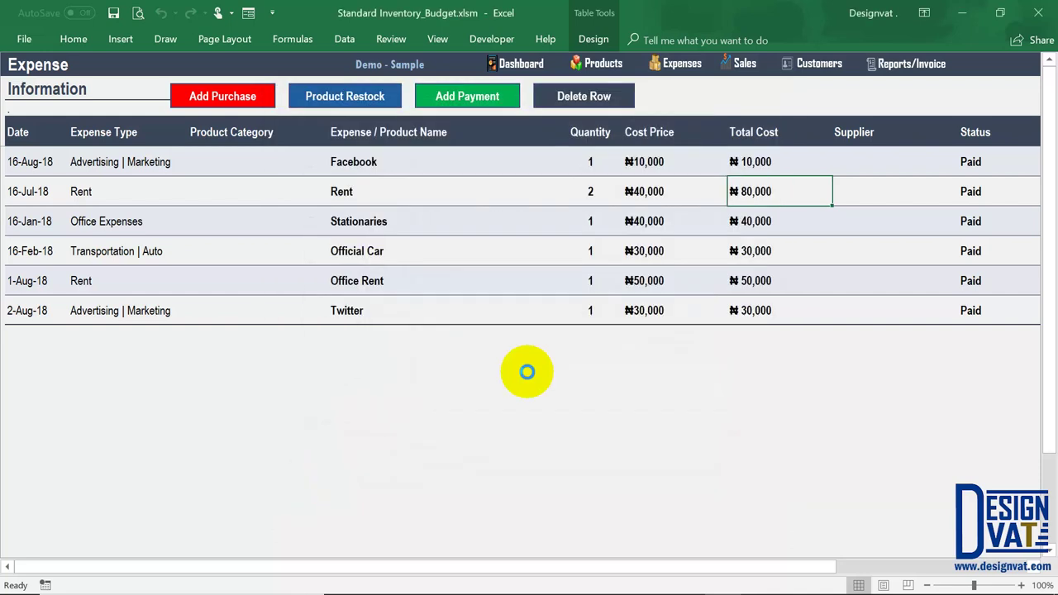
click(538, 361)
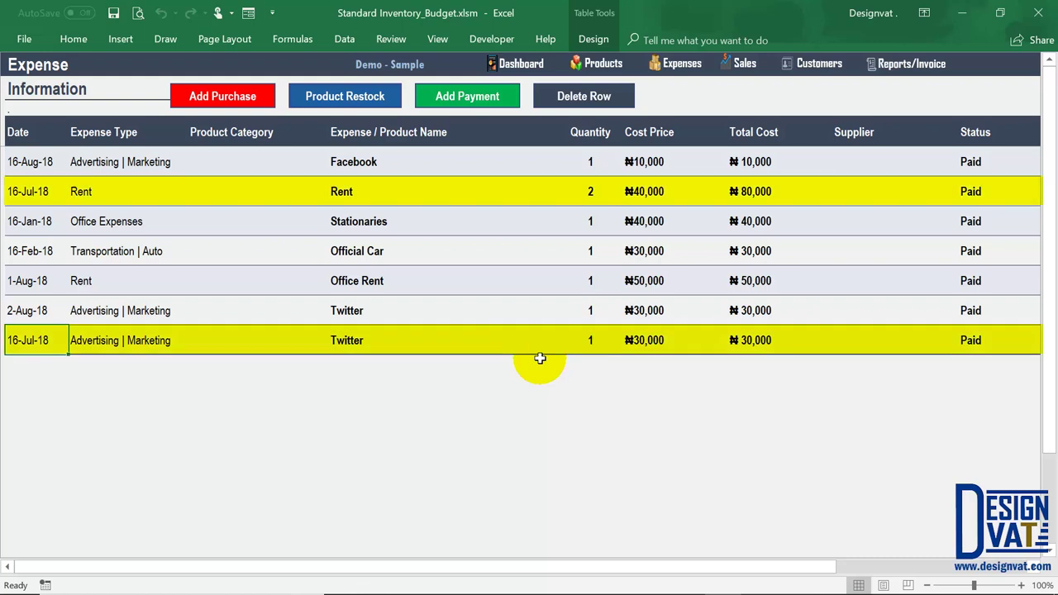
Compare the ₦80,000 July rent with the Twitter cost, then go to the Reports dashboard
click(739, 192)
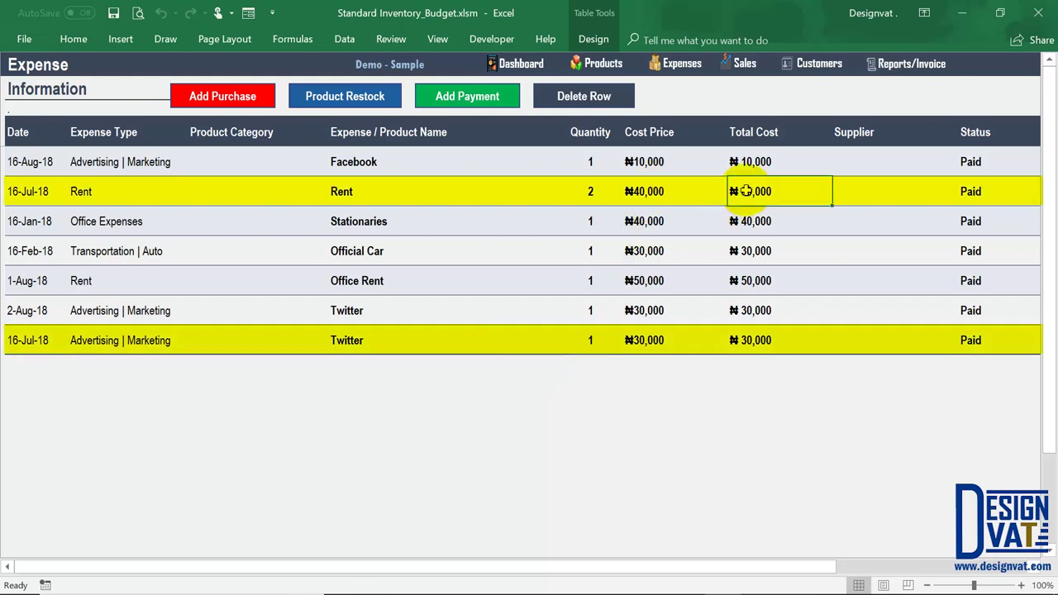
click(757, 311)
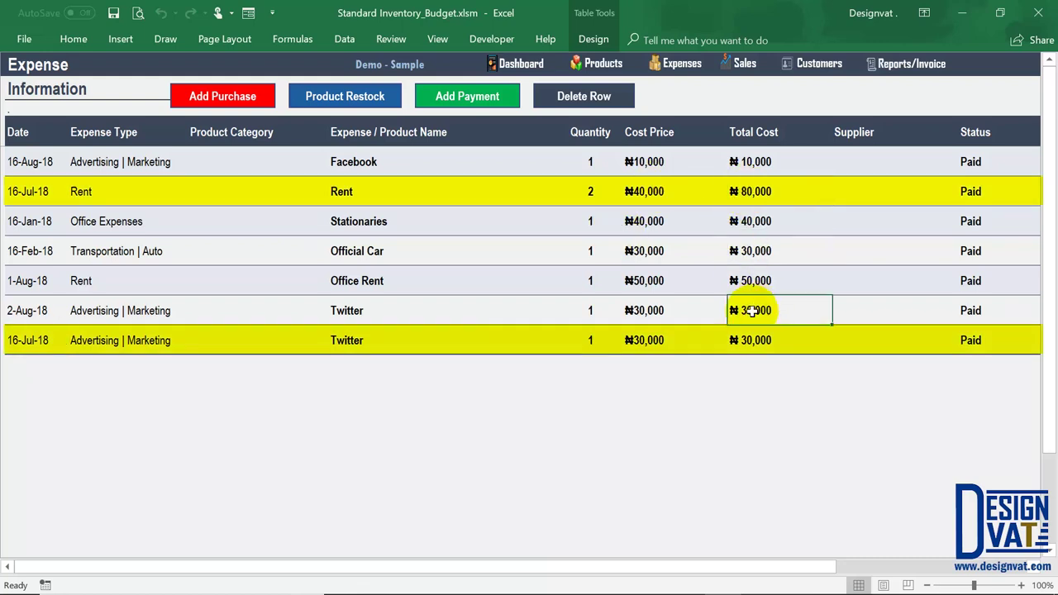
click(910, 66)
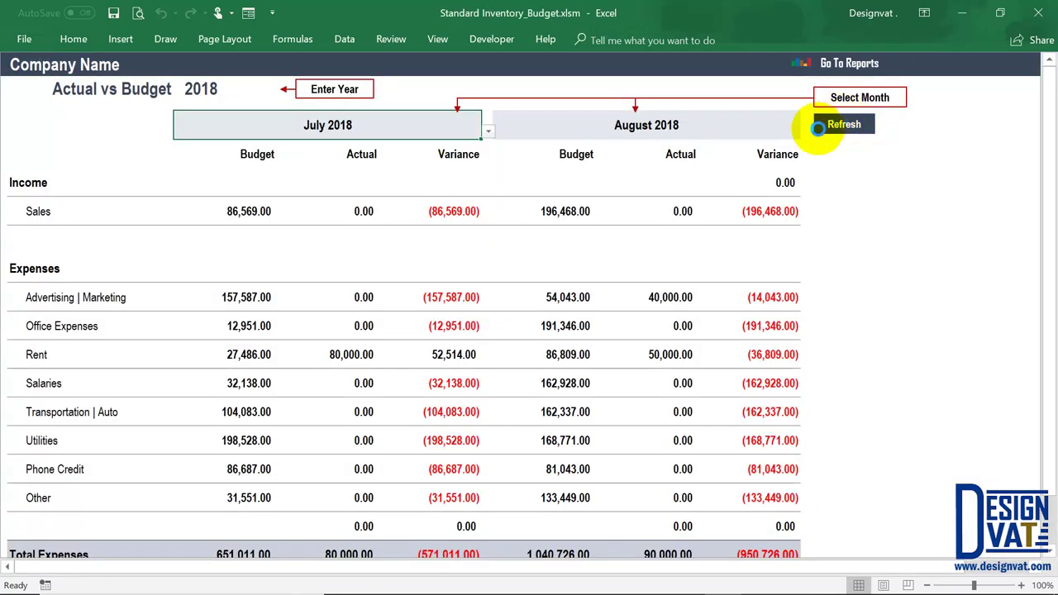
Refresh so July Advertising actual shows 30,000.00, then delete the August 2018 month cell
click(819, 133)
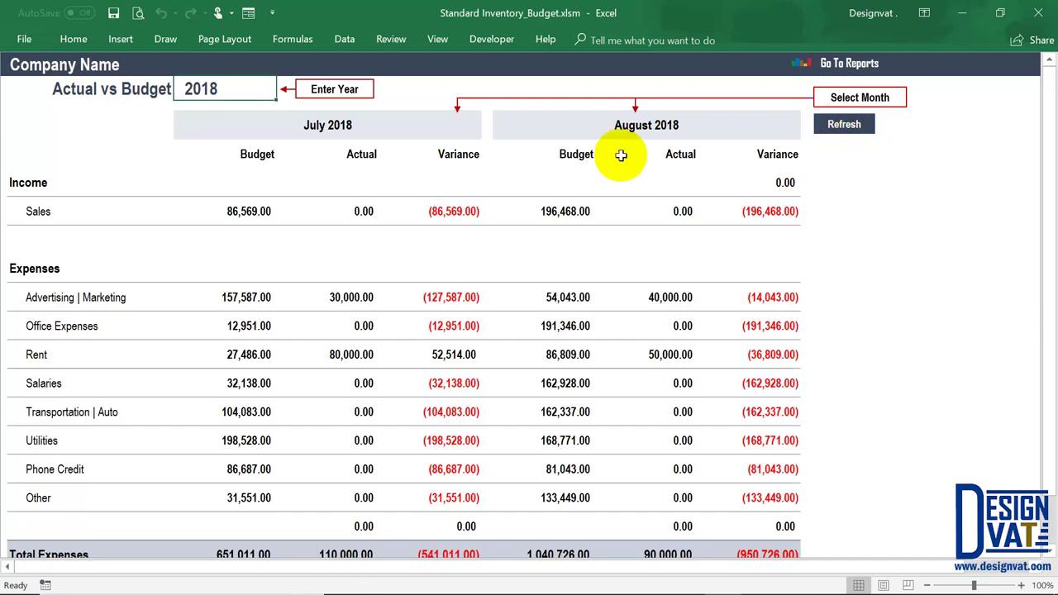
click(349, 287)
click(347, 355)
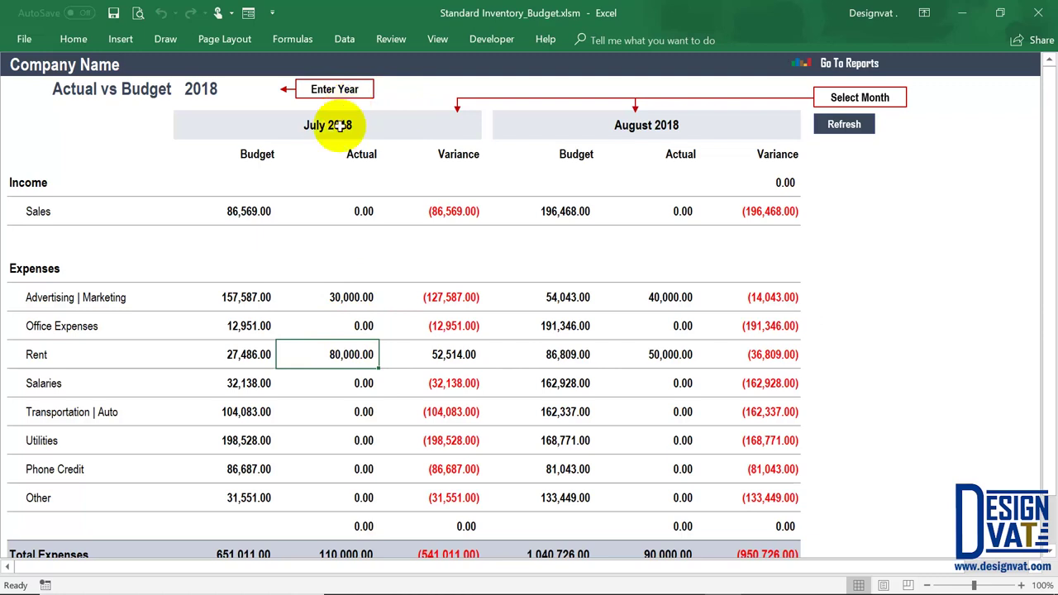
click(308, 124)
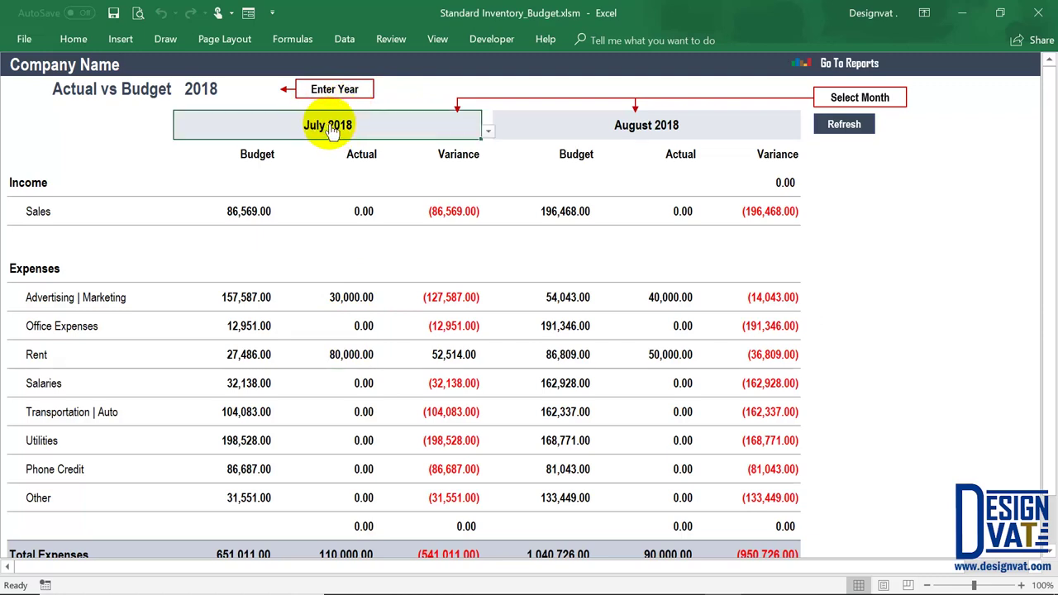
click(638, 128)
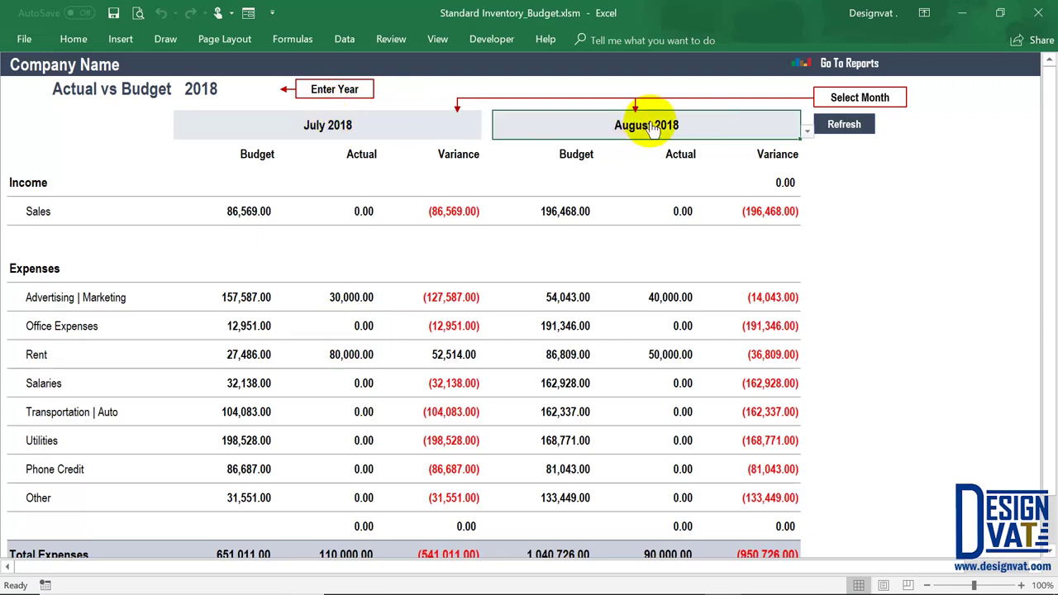
key(Delete)
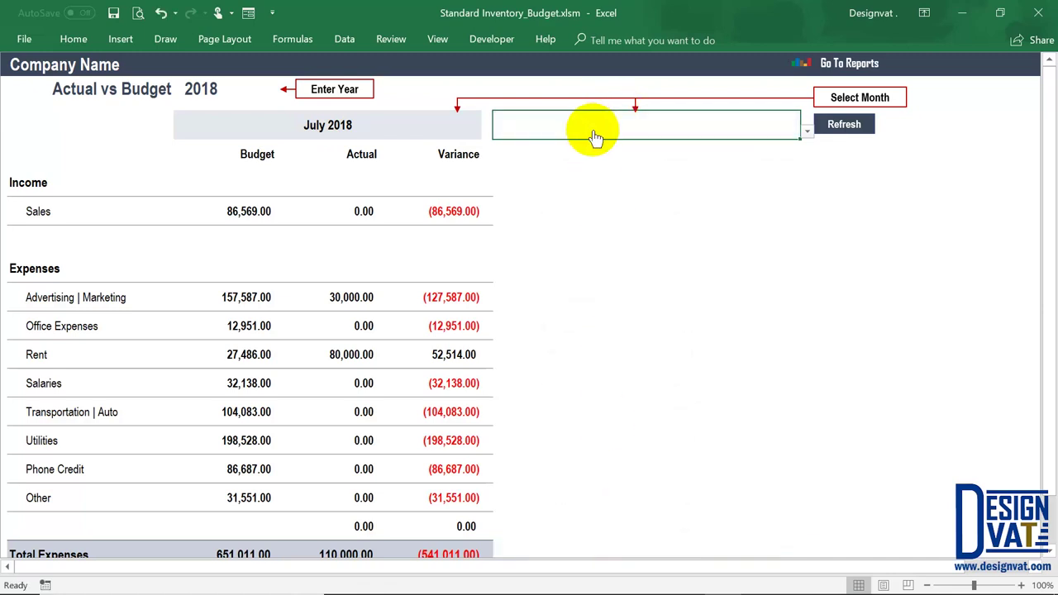
Set April 2018 as the second month and refresh, showing a 814,746.00 expense budget
click(312, 126)
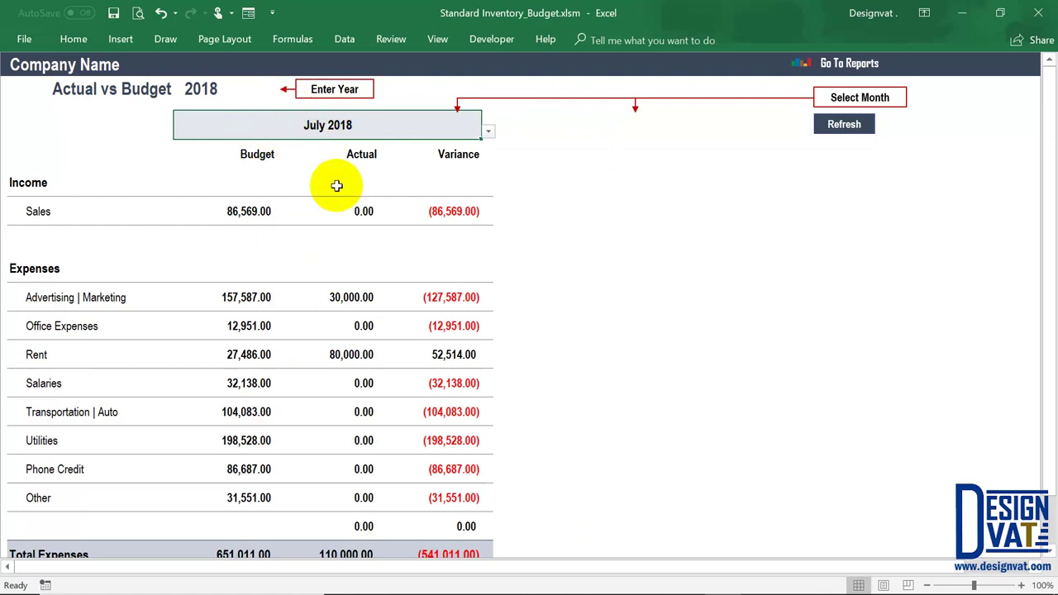
click(587, 136)
click(807, 133)
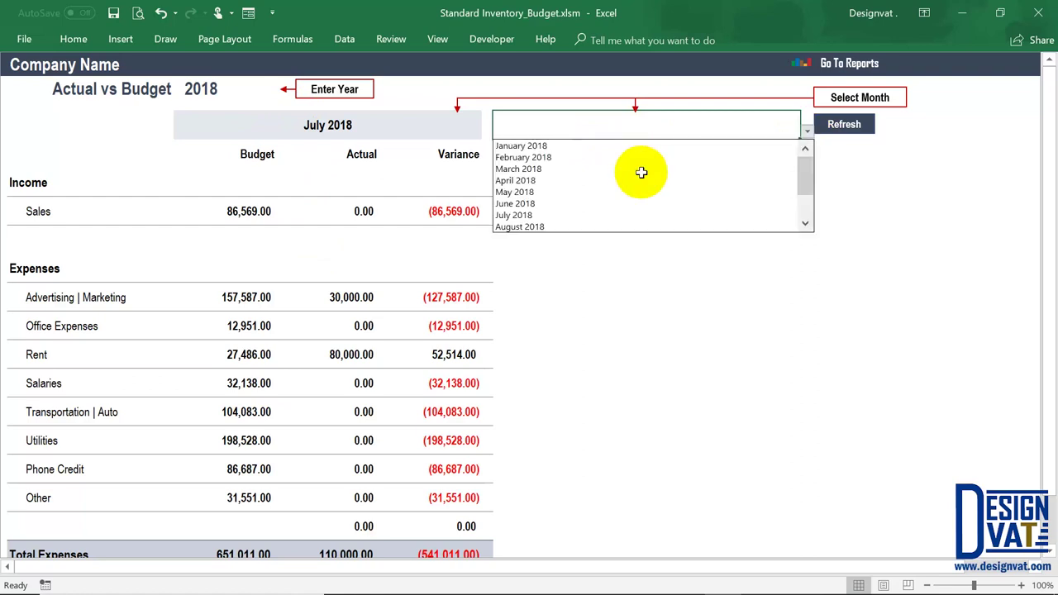
click(621, 177)
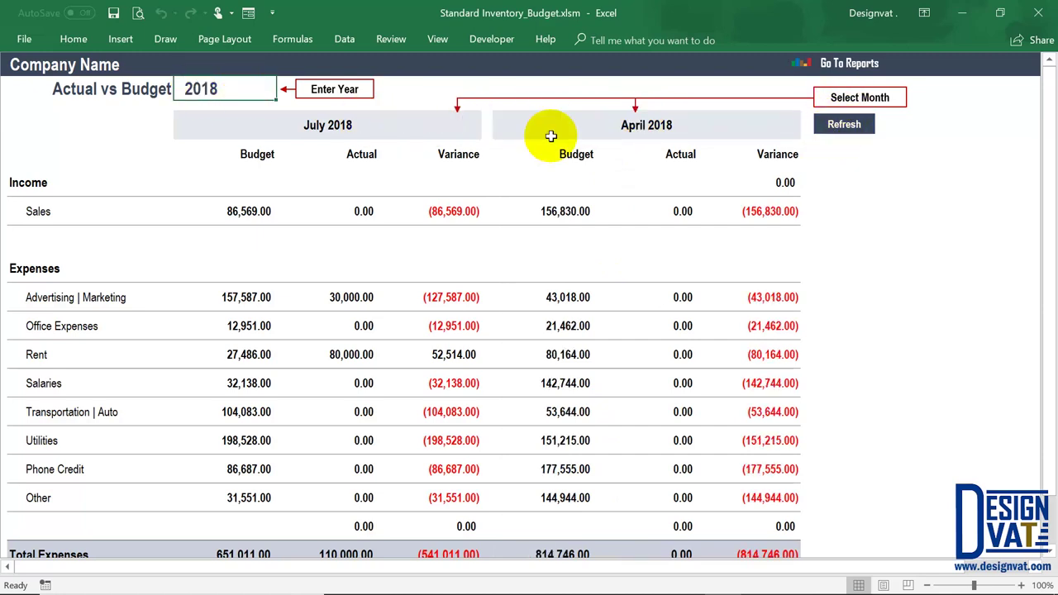
click(839, 131)
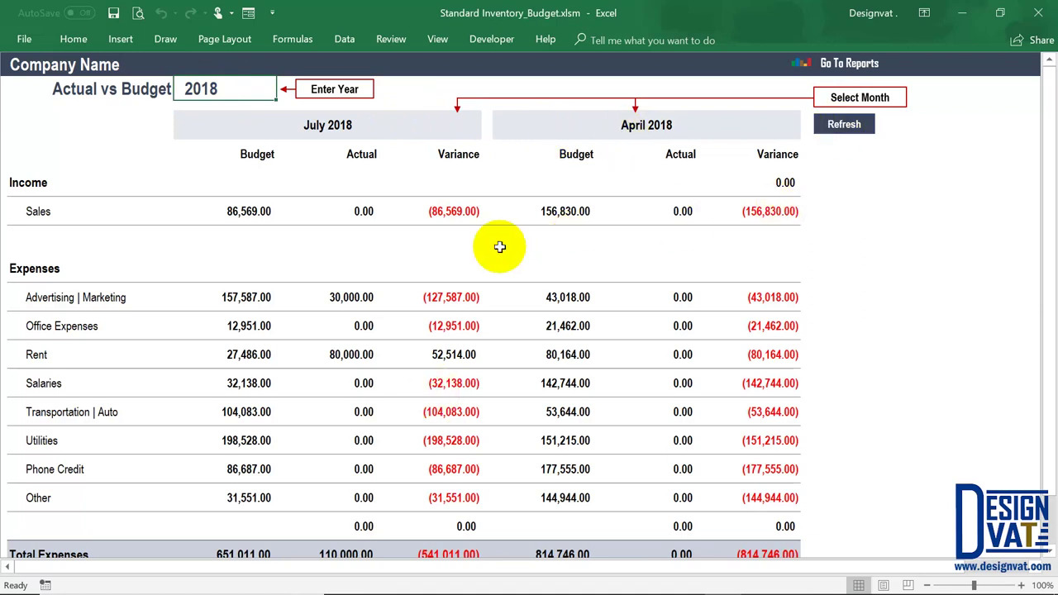
double_click(233, 88)
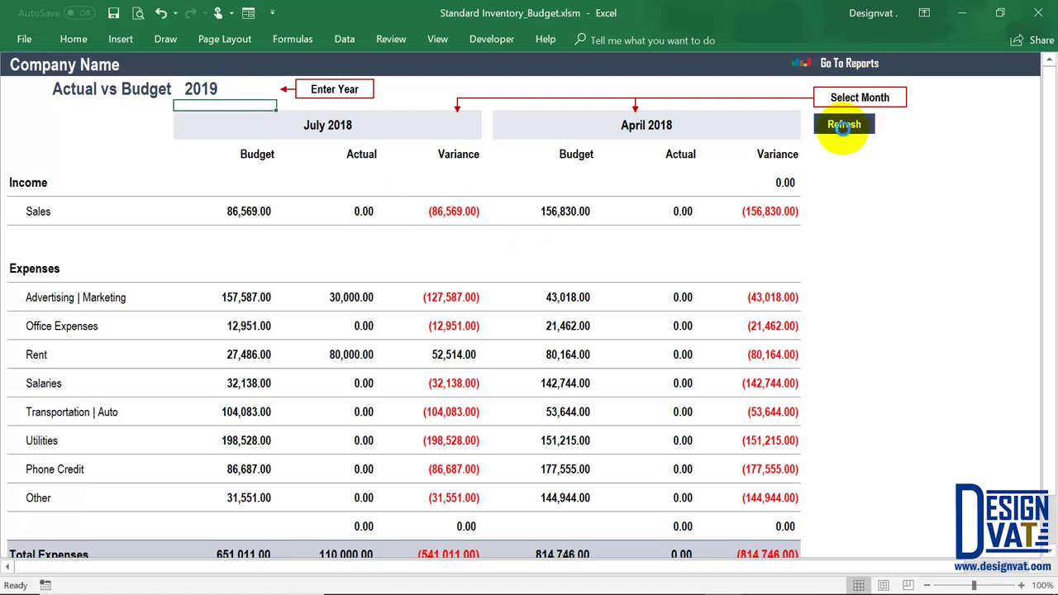
Refresh for 2019, check July and April Sales budgets (261,239.00, 90,348.00), and return to Reports
click(843, 126)
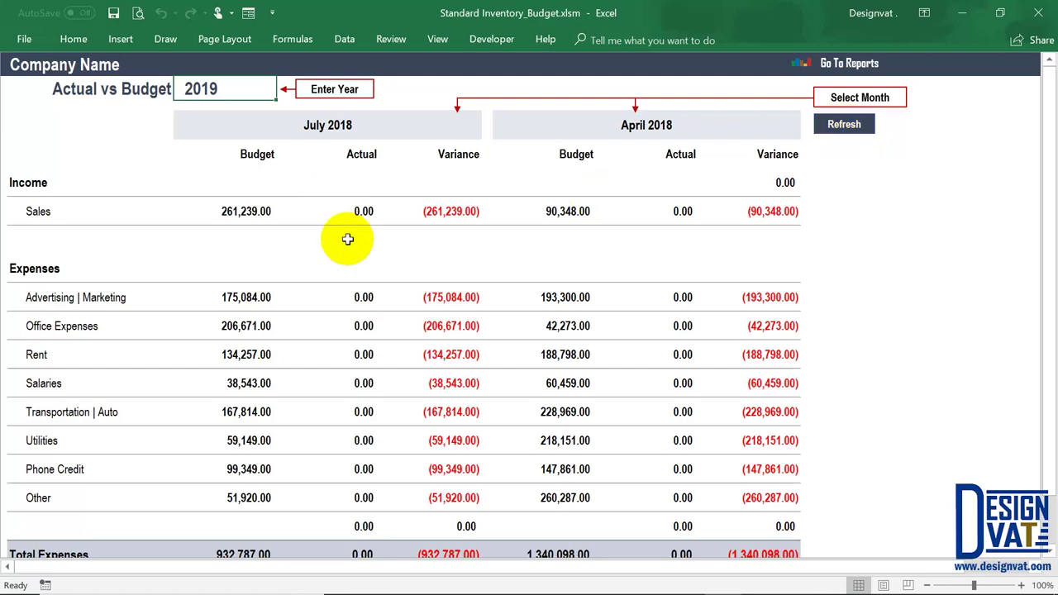
click(255, 210)
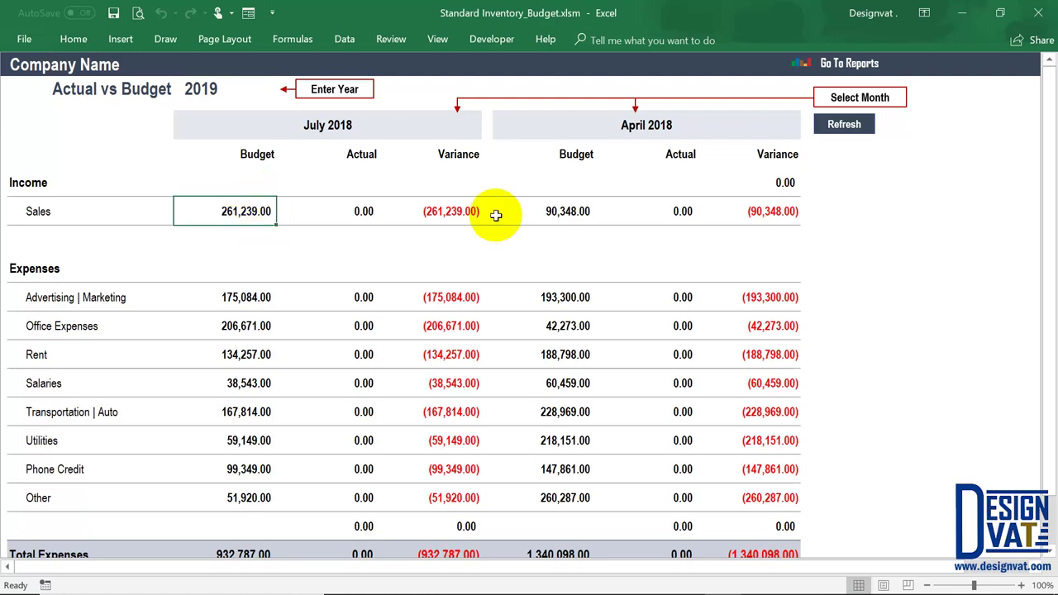
click(555, 215)
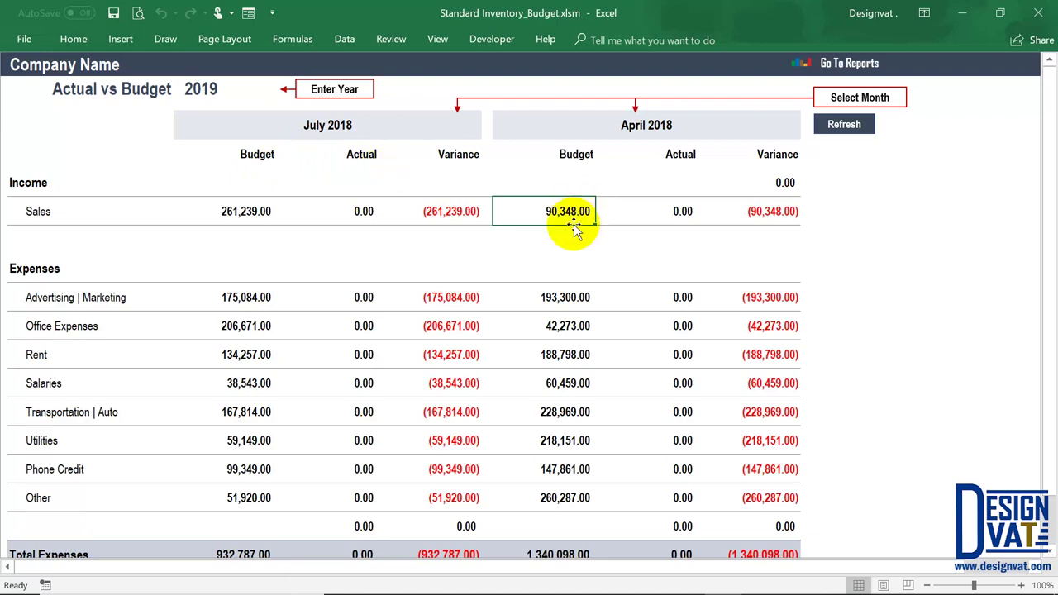
click(383, 155)
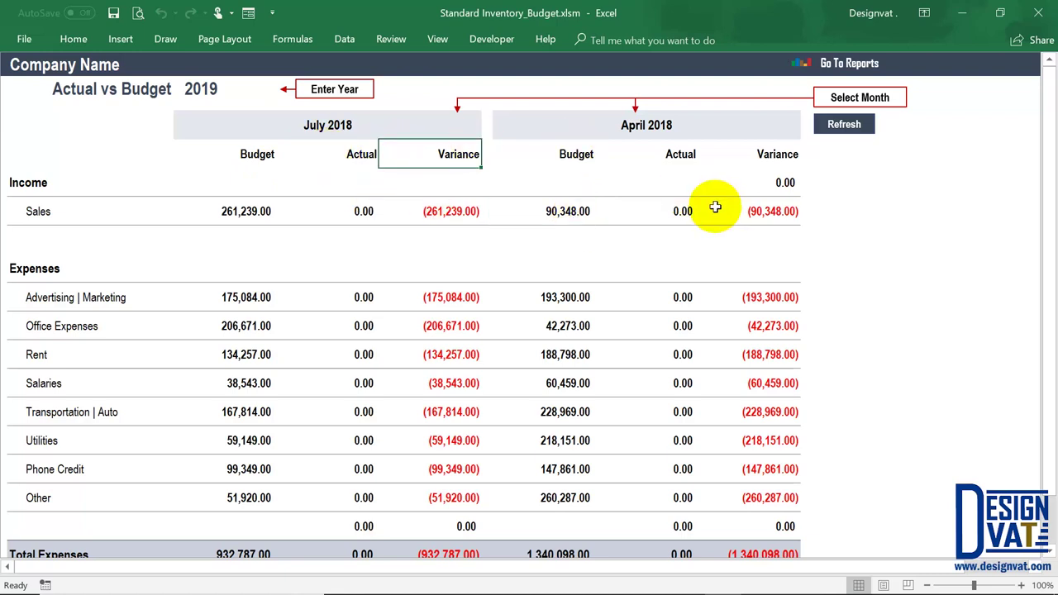
click(864, 64)
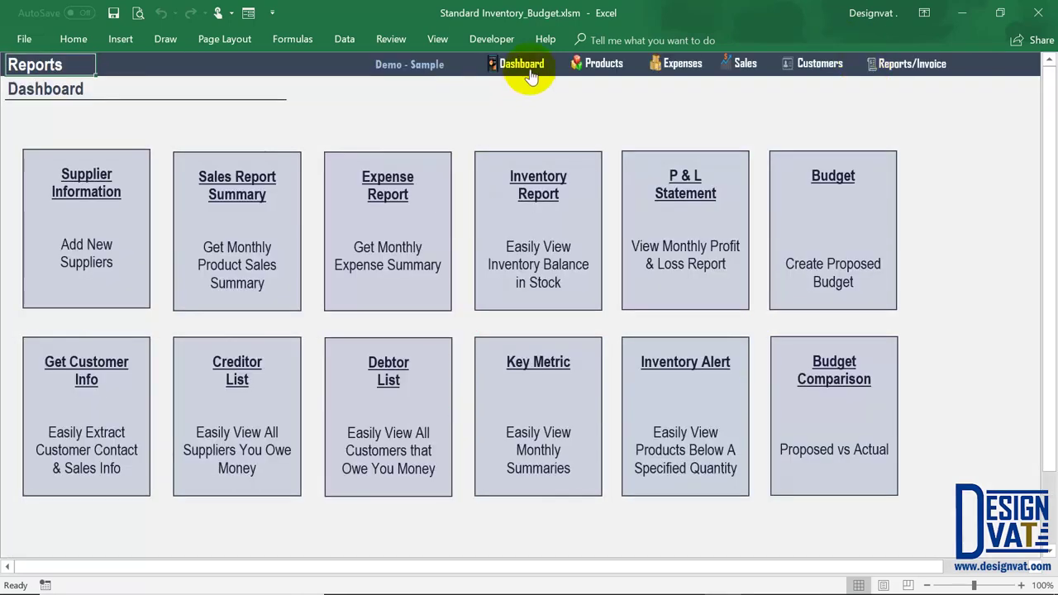